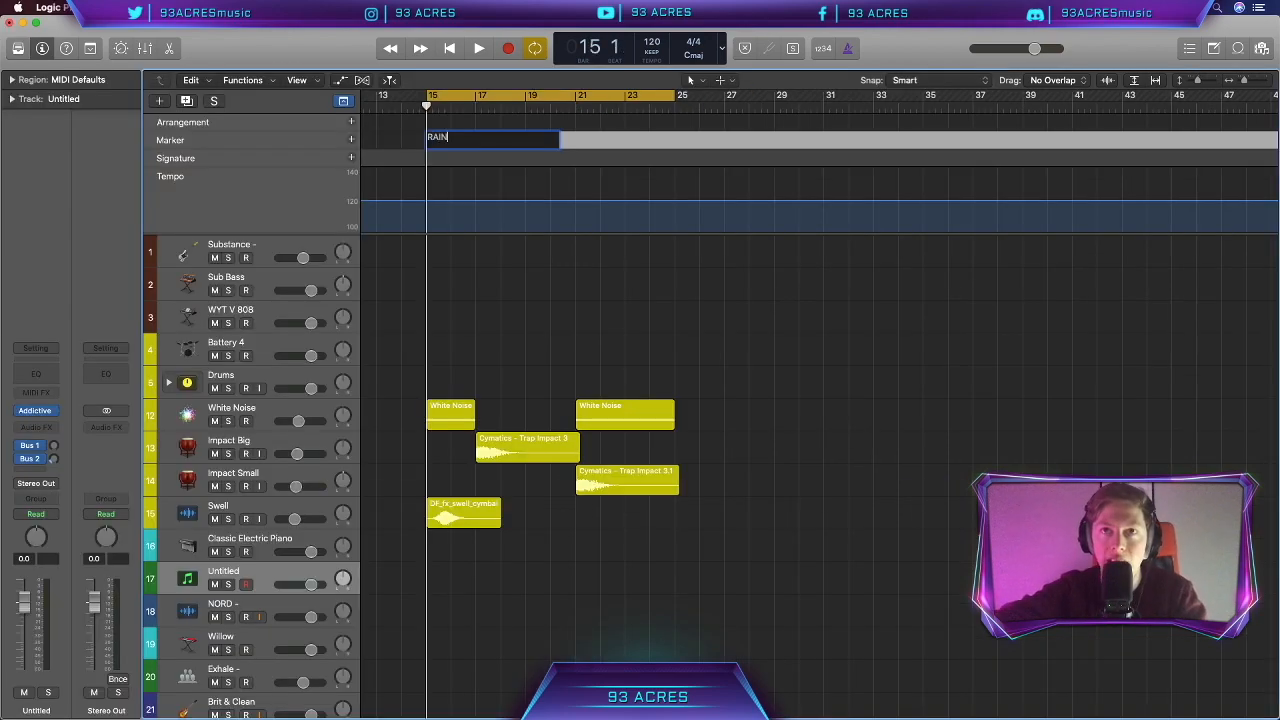
Name the marker at bar 15 RAIN and colour it blue
key("Return")
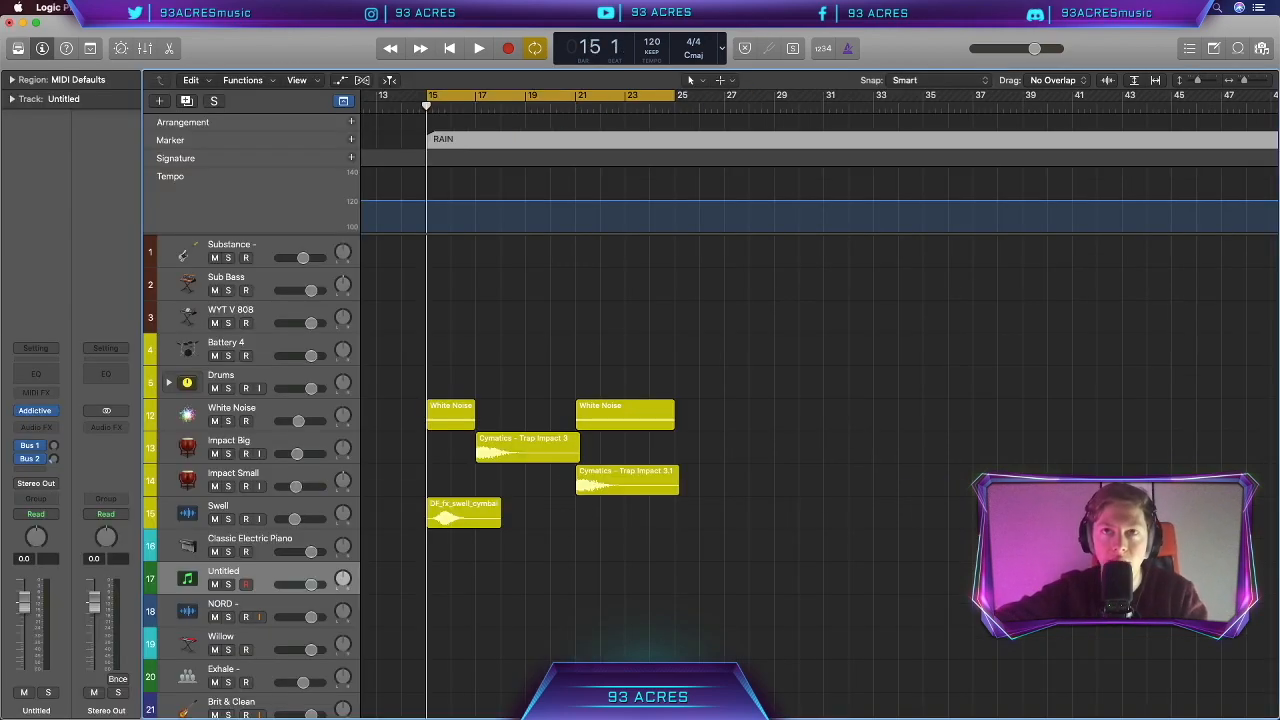
key("alt+c")
left_click(549, 263)
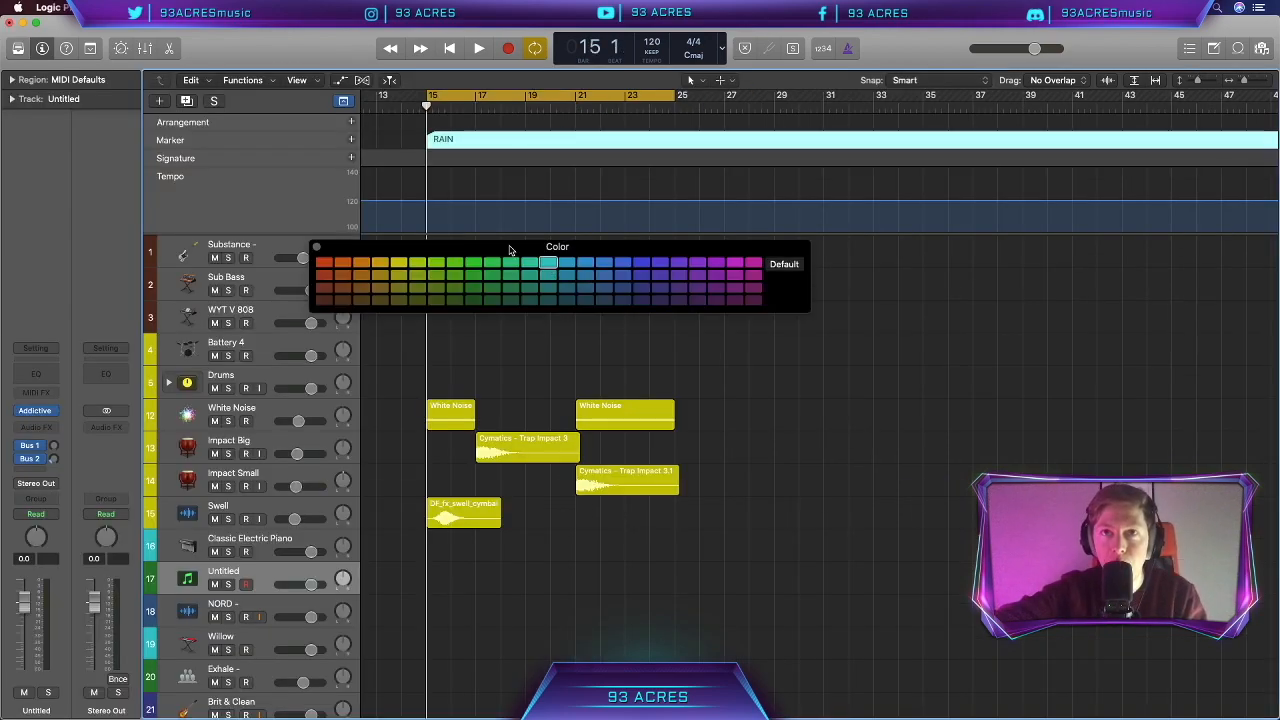
left_click(343, 101)
left_click(343, 101)
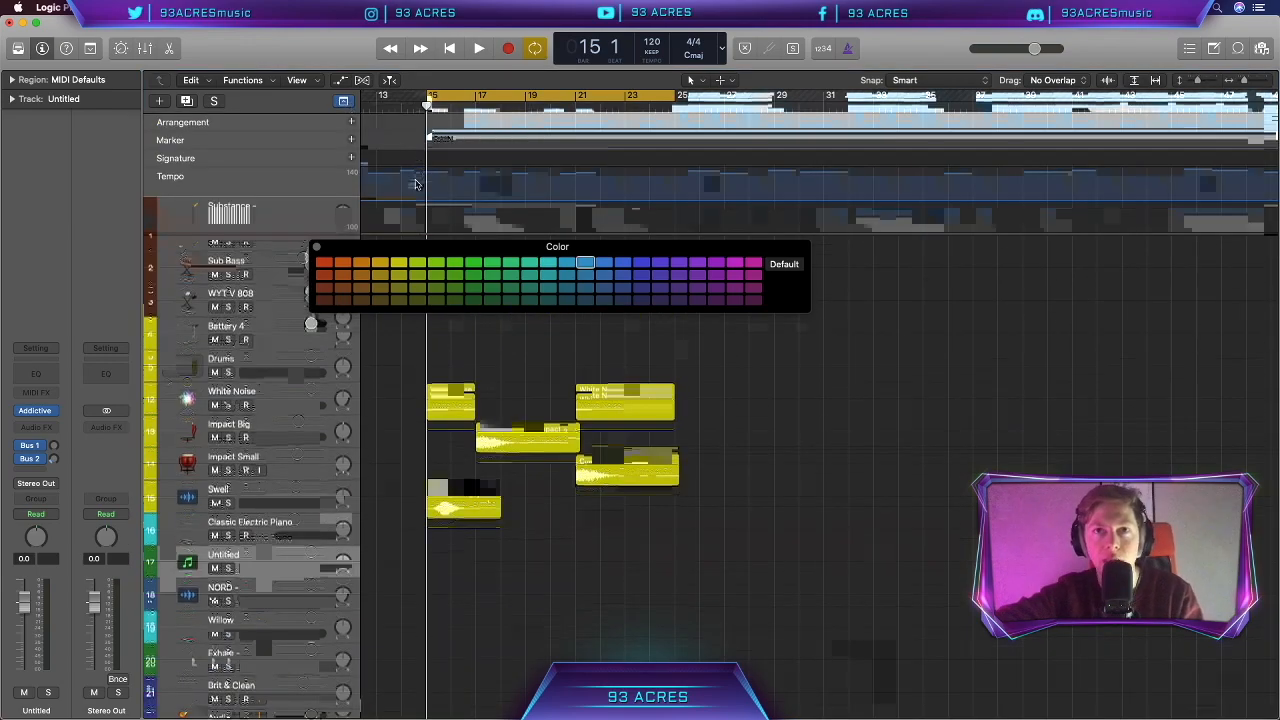
Set the project tempo to 150 BPM in the Tempo track and hide the global tracks
left_click(418, 185)
left_click_drag(418, 185, 415, 171)
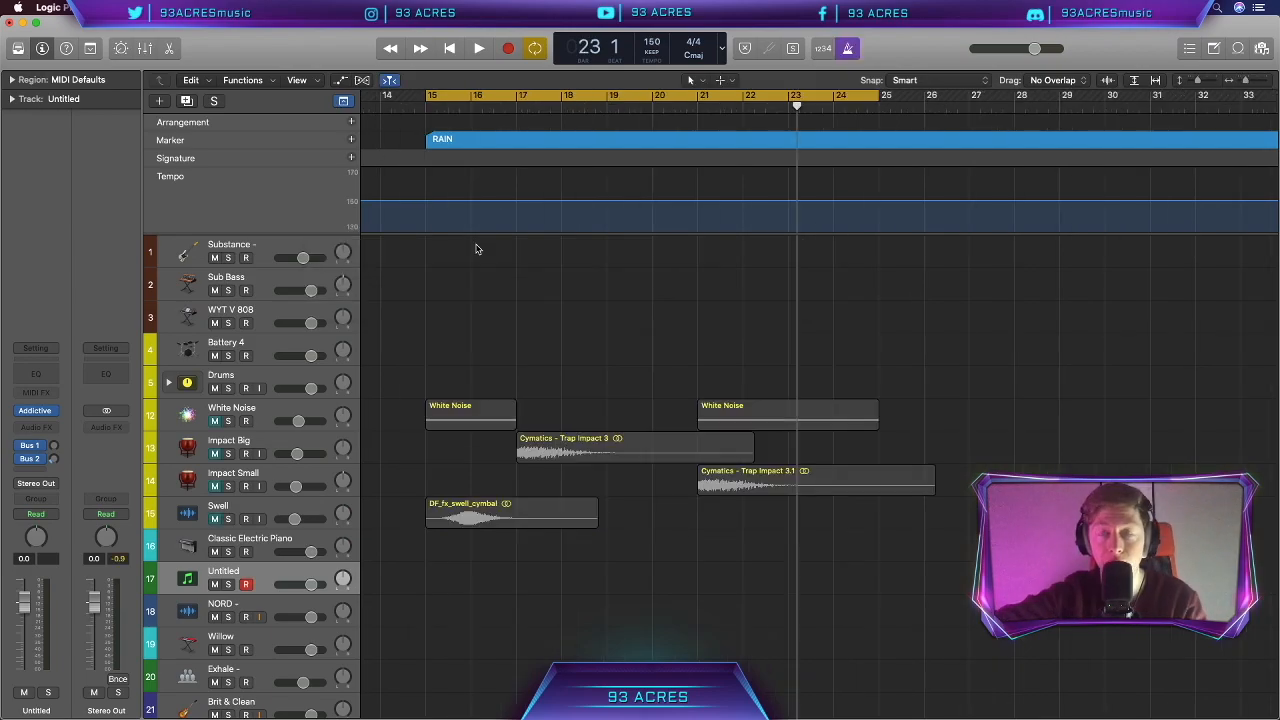
key("g")
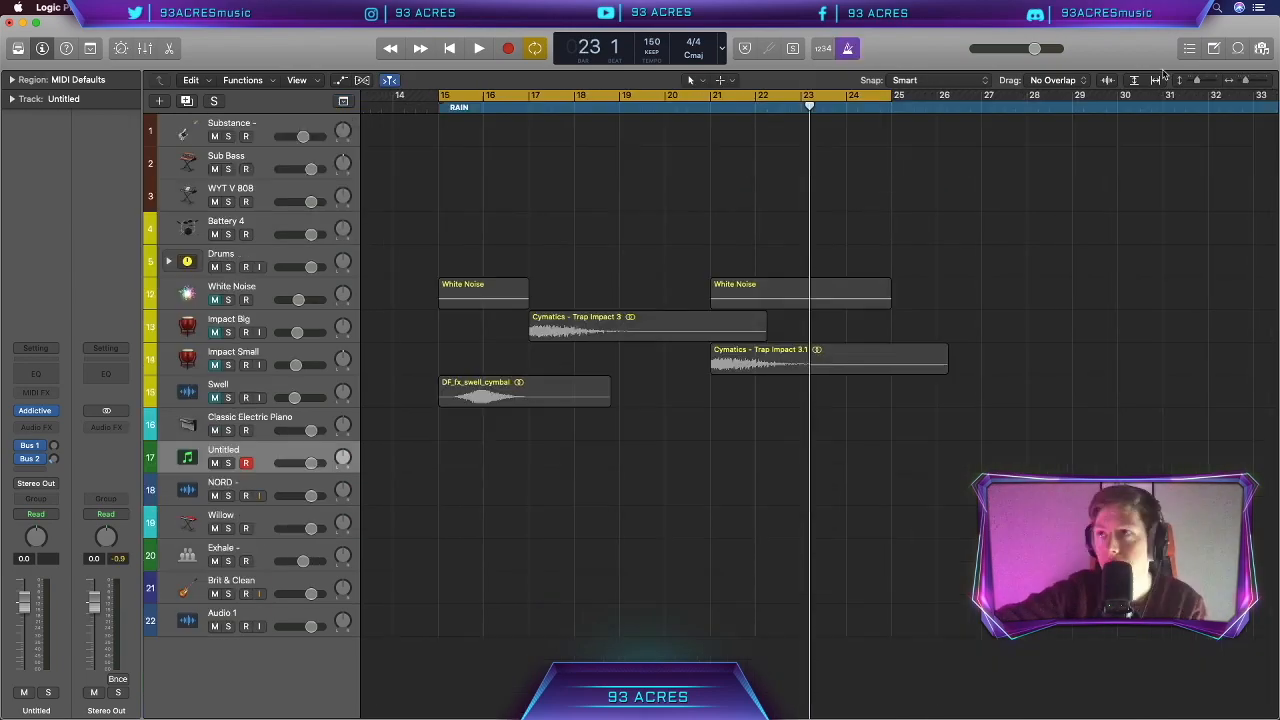
Open the project notes and enter the headings "Key -" and "Chords -" on separate lines
left_click(1214, 48)
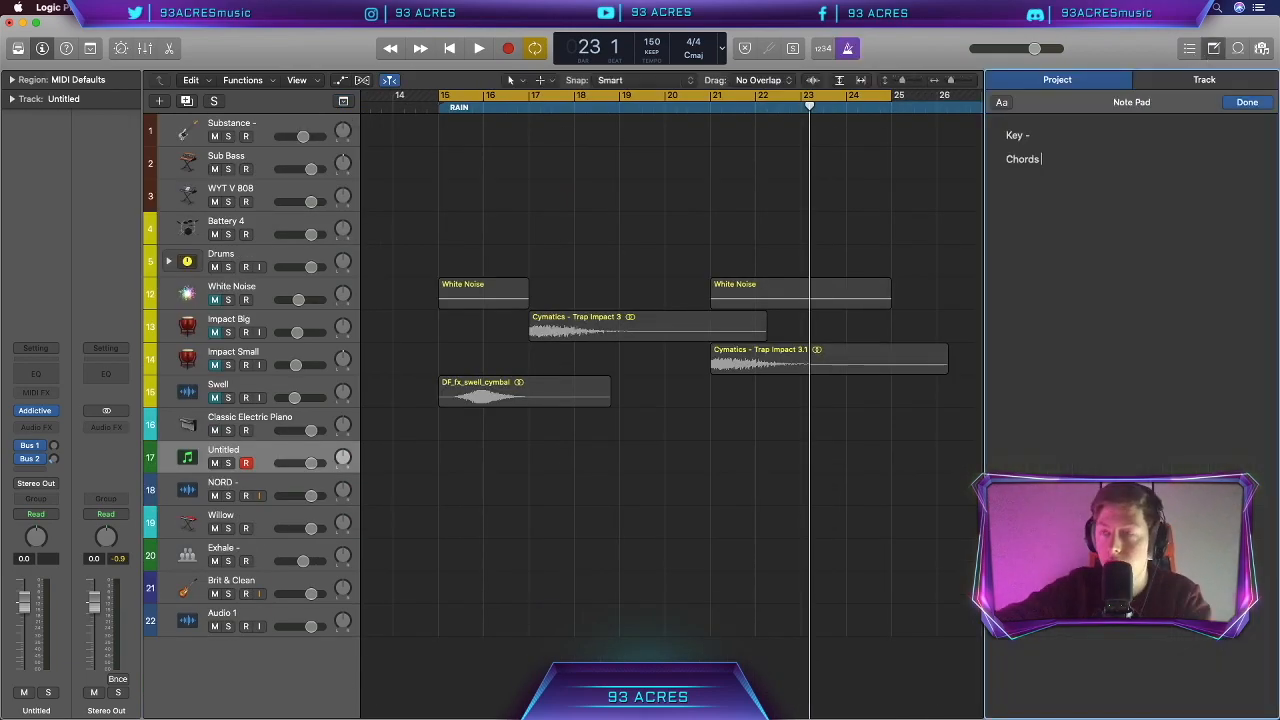
type("-")
key("Return")
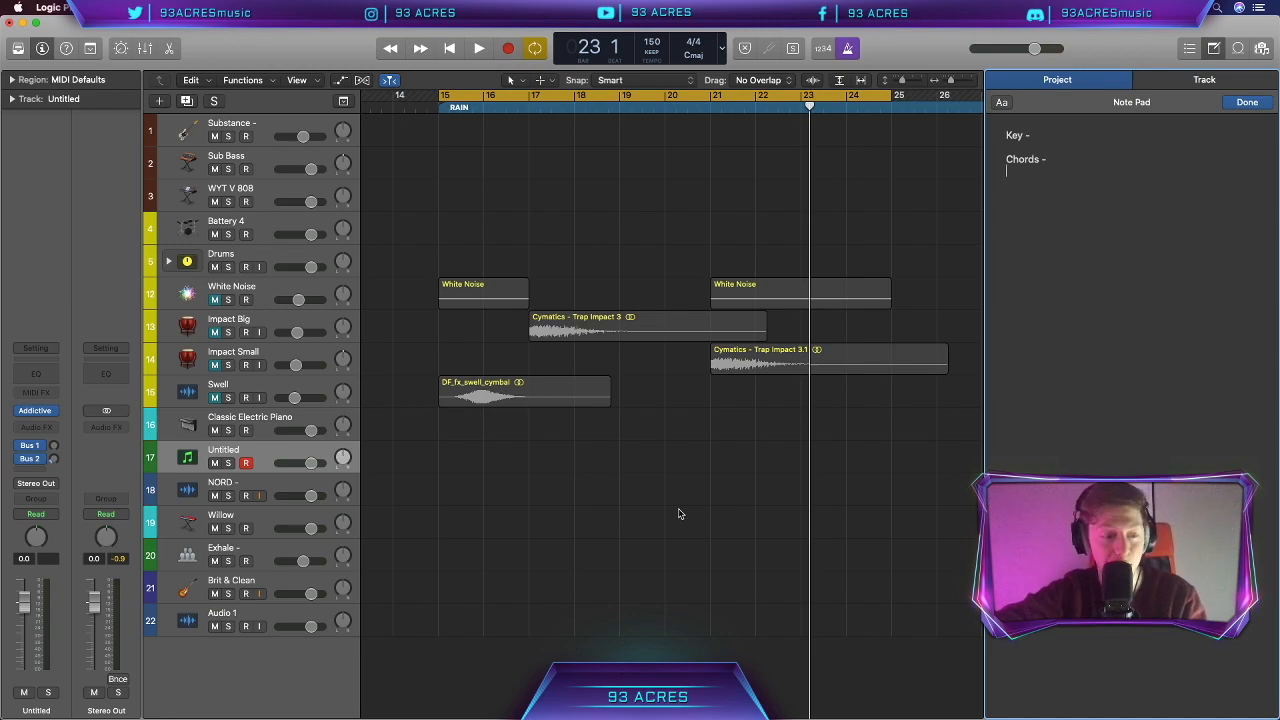
left_click(679, 514)
scroll(668, 522, "right", 1)
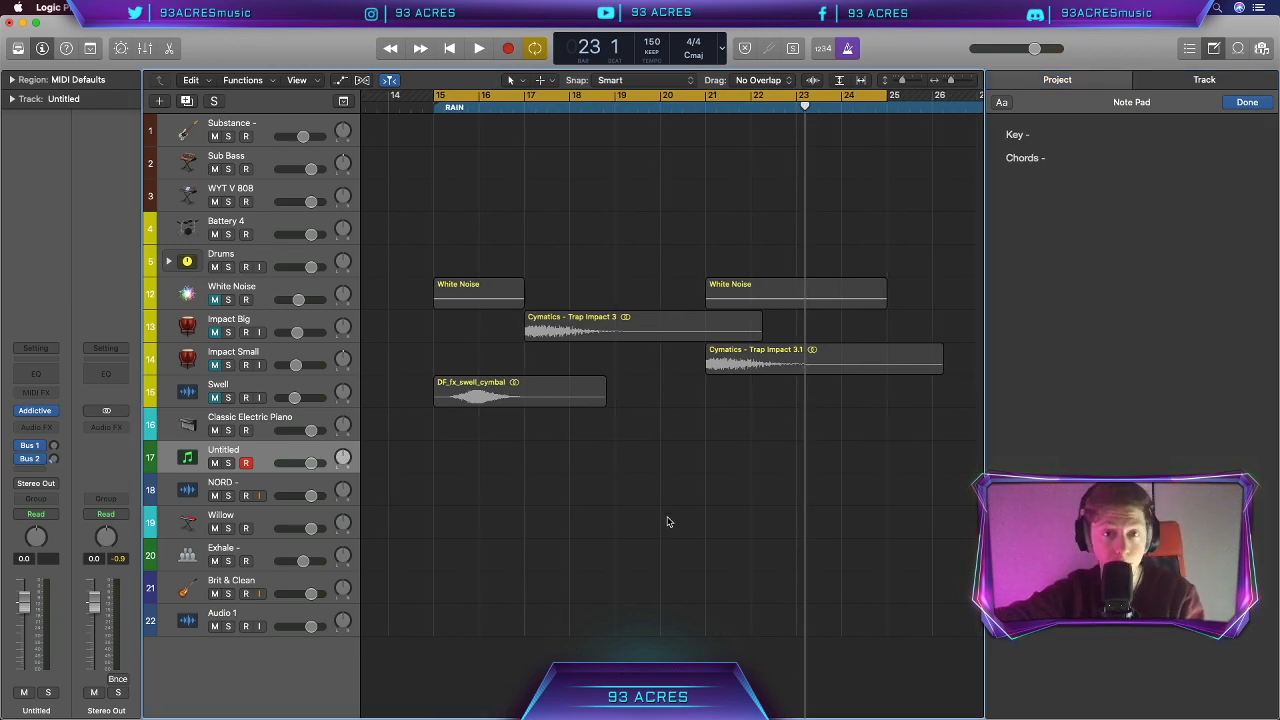
scroll(668, 521, "right", 1)
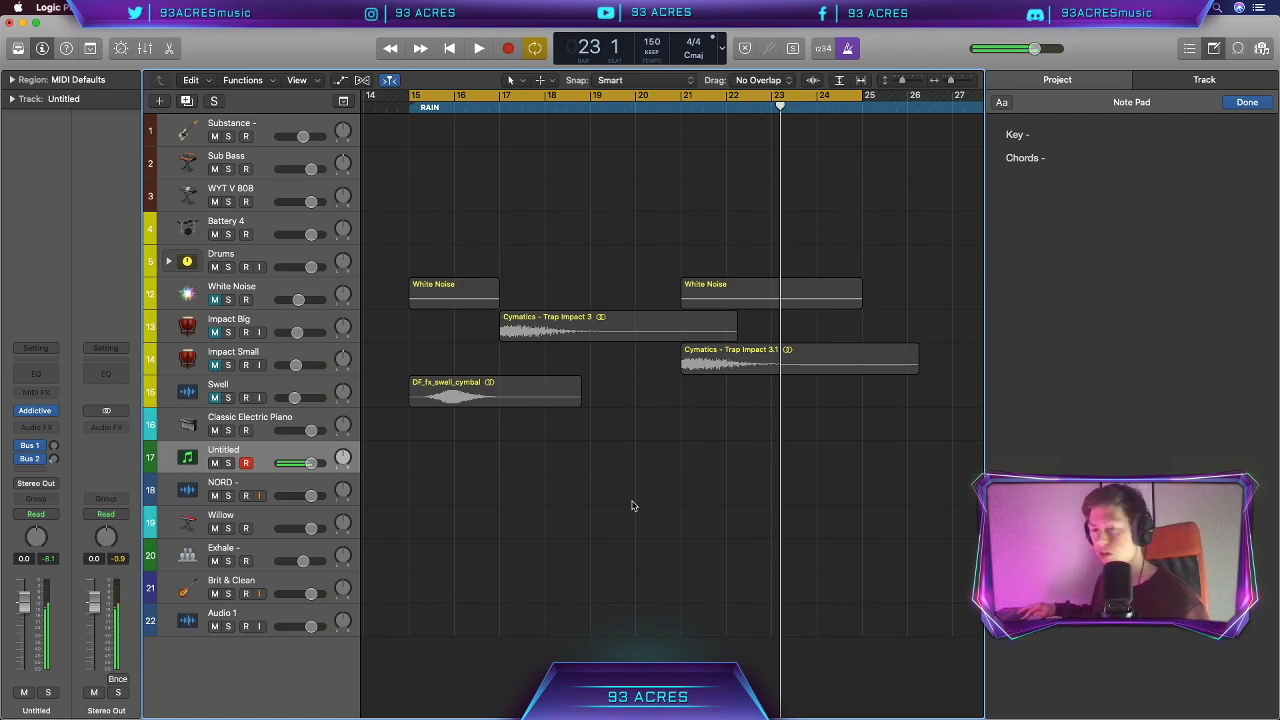
Fill in the project notes with the key Db Minor and the chords Dbminor, D, A
left_click(1040, 135)
type("Dbminor, Dmajor, A")
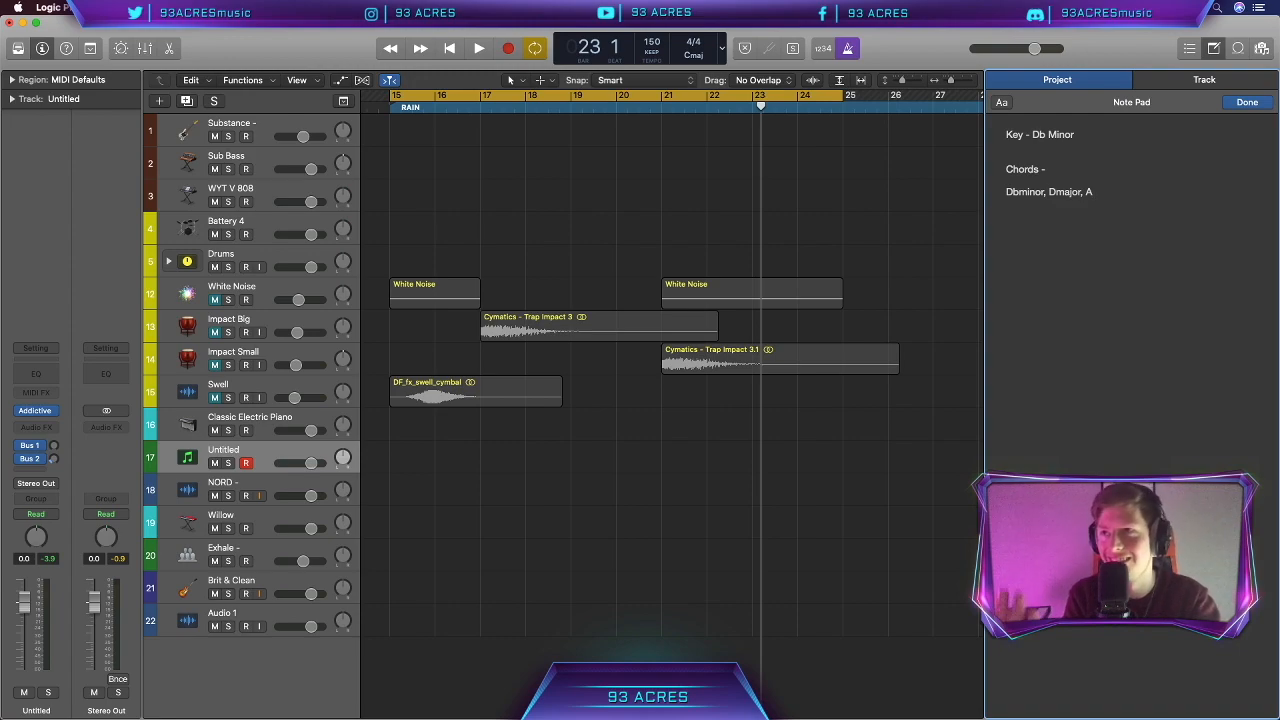
key("BackSpace")
key("BackSpace")
key("BackSpace")
key("BackSpace")
key("BackSpace")
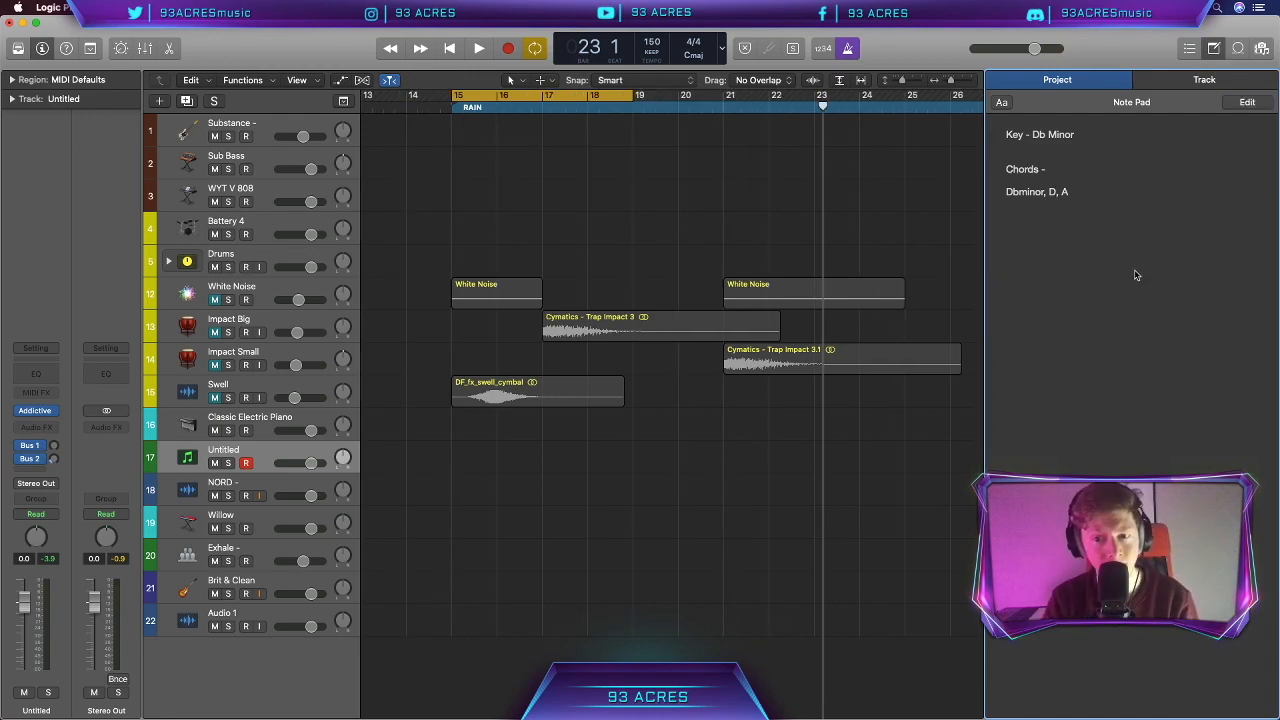
Add a bold, underlined INSTRUMENTS list below the chords: 1. Piano, 2. Drums, with HH, Kick, Claps, Snare and Riser under the drums
triple_click(1109, 191)
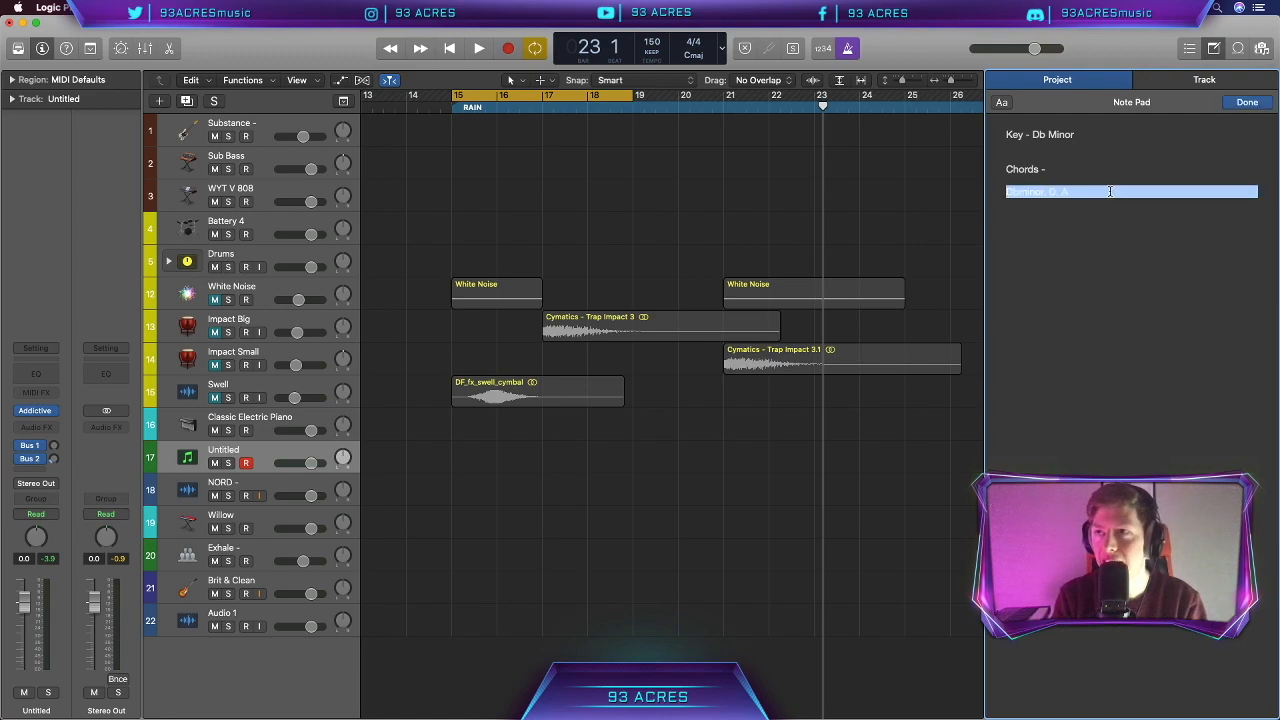
left_click(1109, 191)
key("Return")
key("Return")
type("INSTRU")
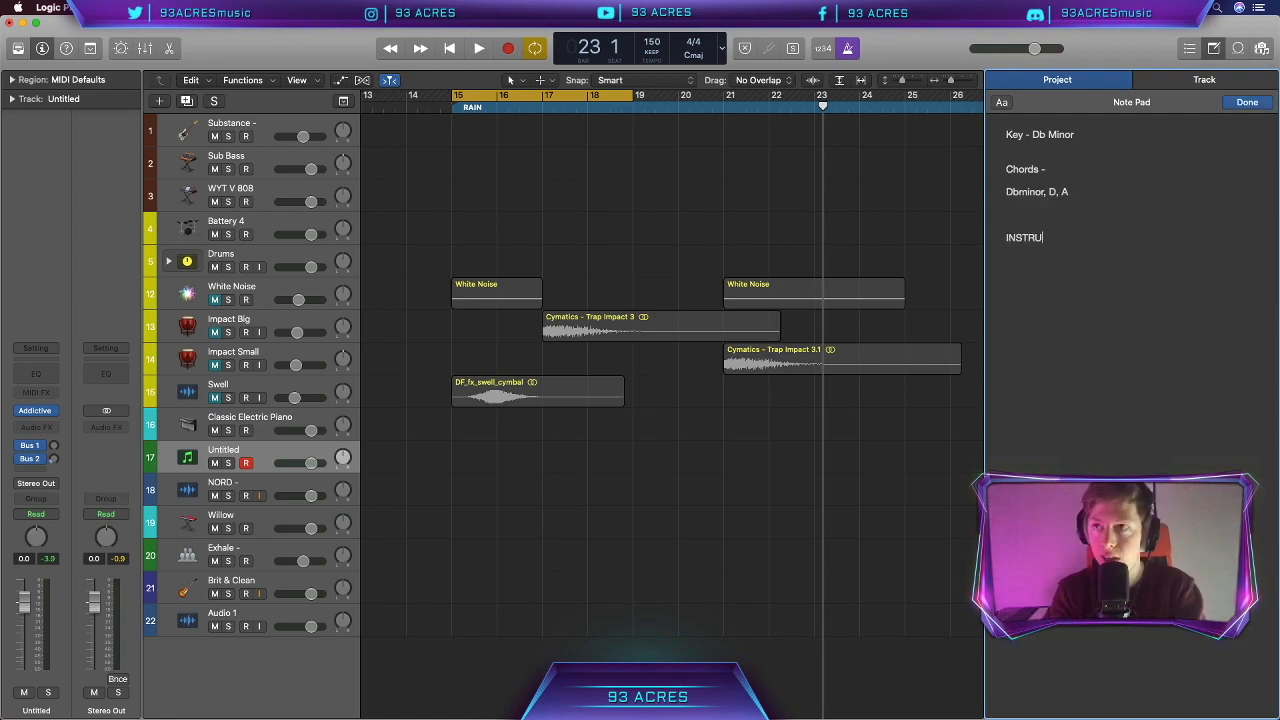
type("i")
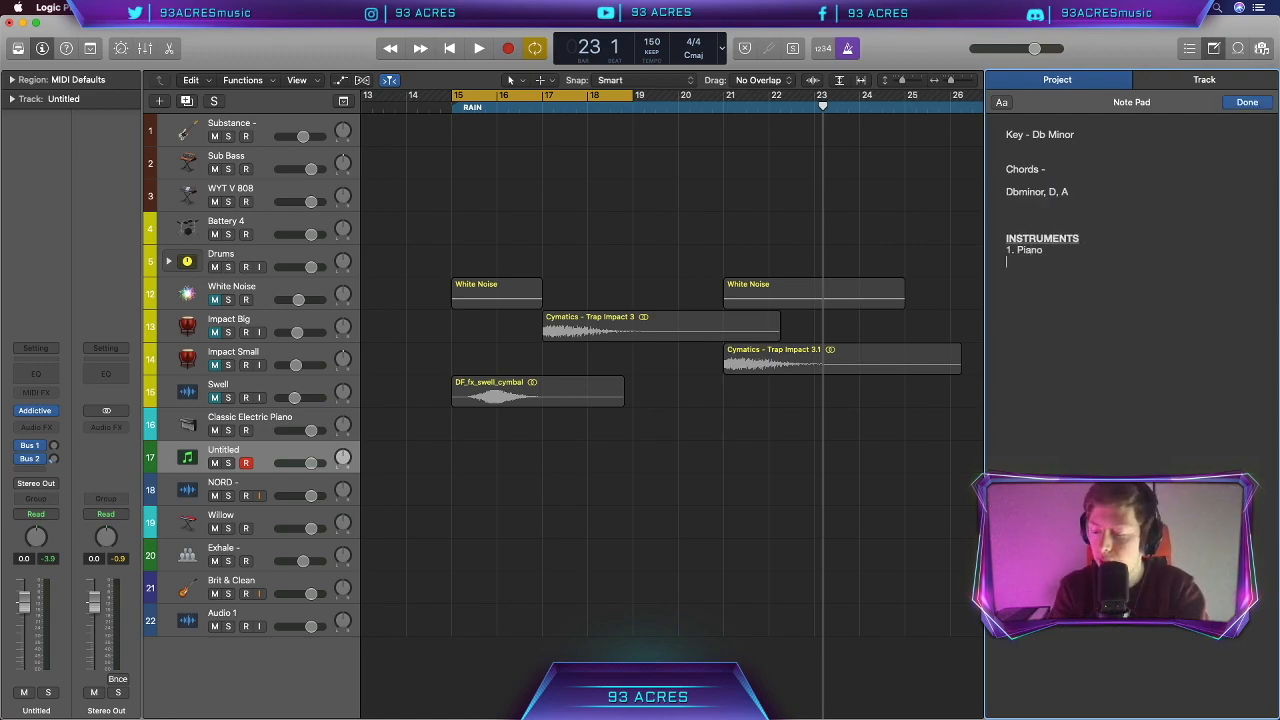
key("BackSpace")
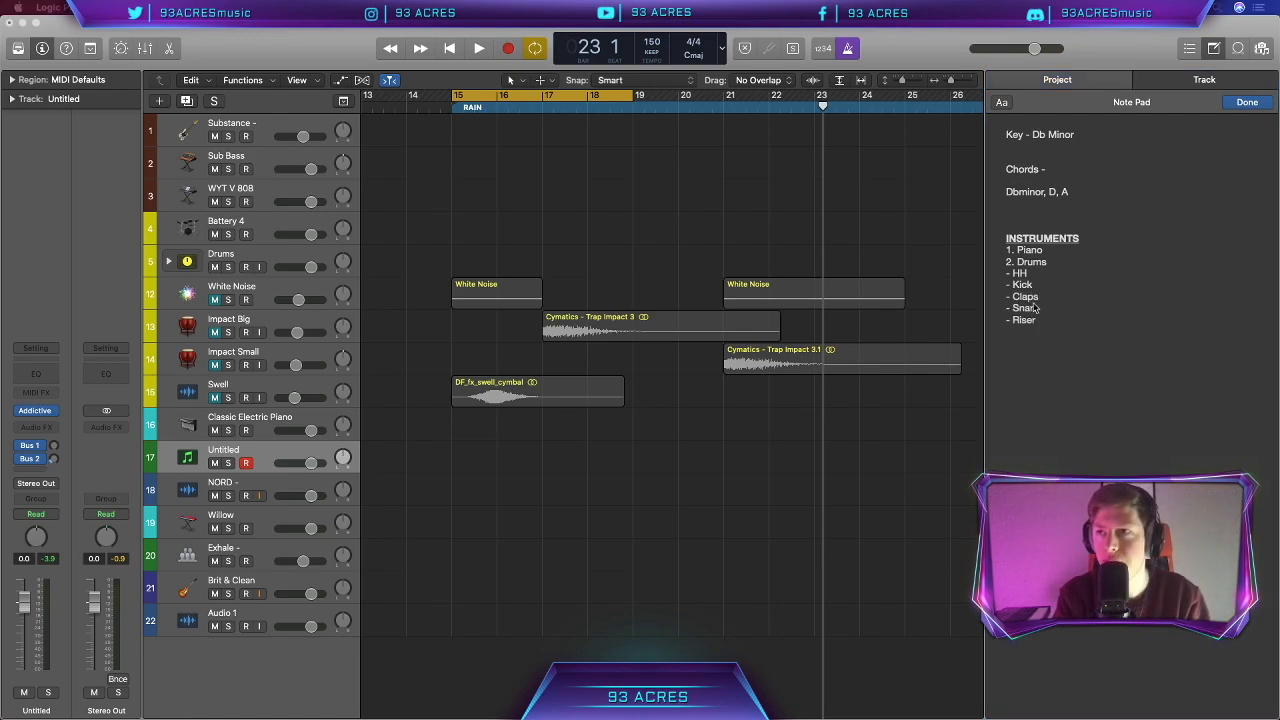
Add a BPM -150 line above the key, underline the BPM, Key and Chords headings, and finish editing the notes
left_click(1035, 309)
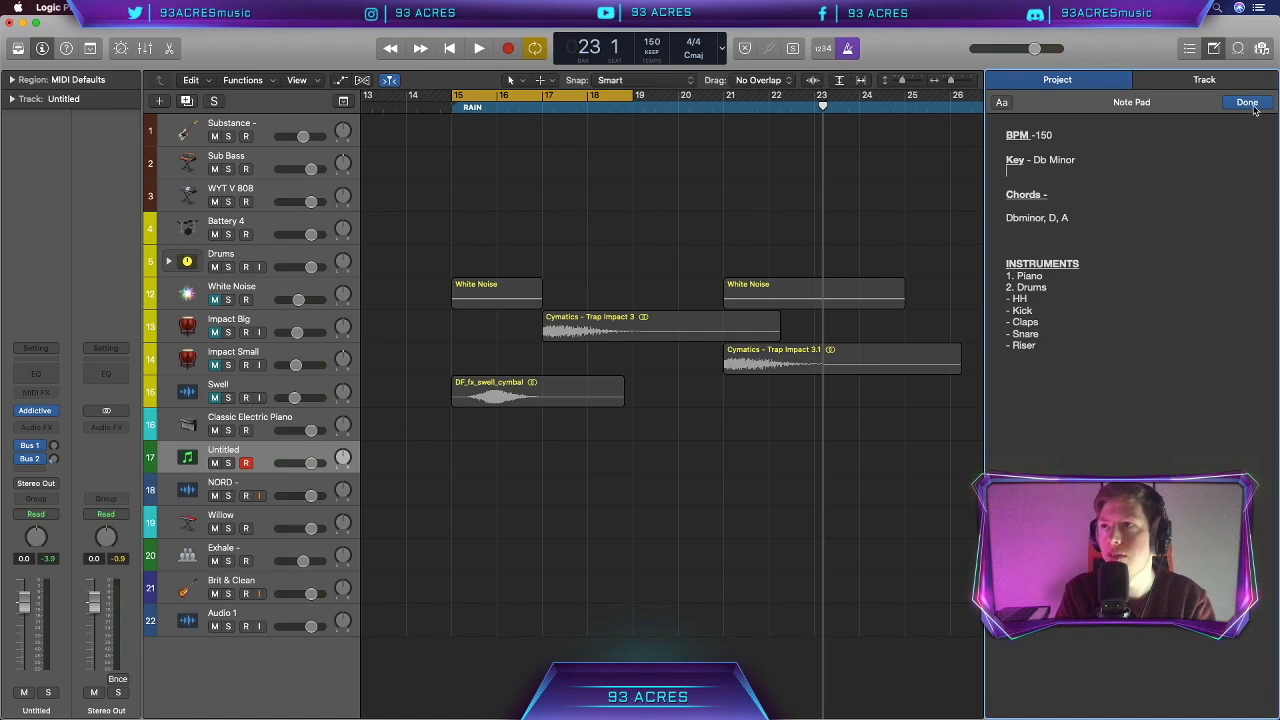
left_click(1247, 102)
key("space")
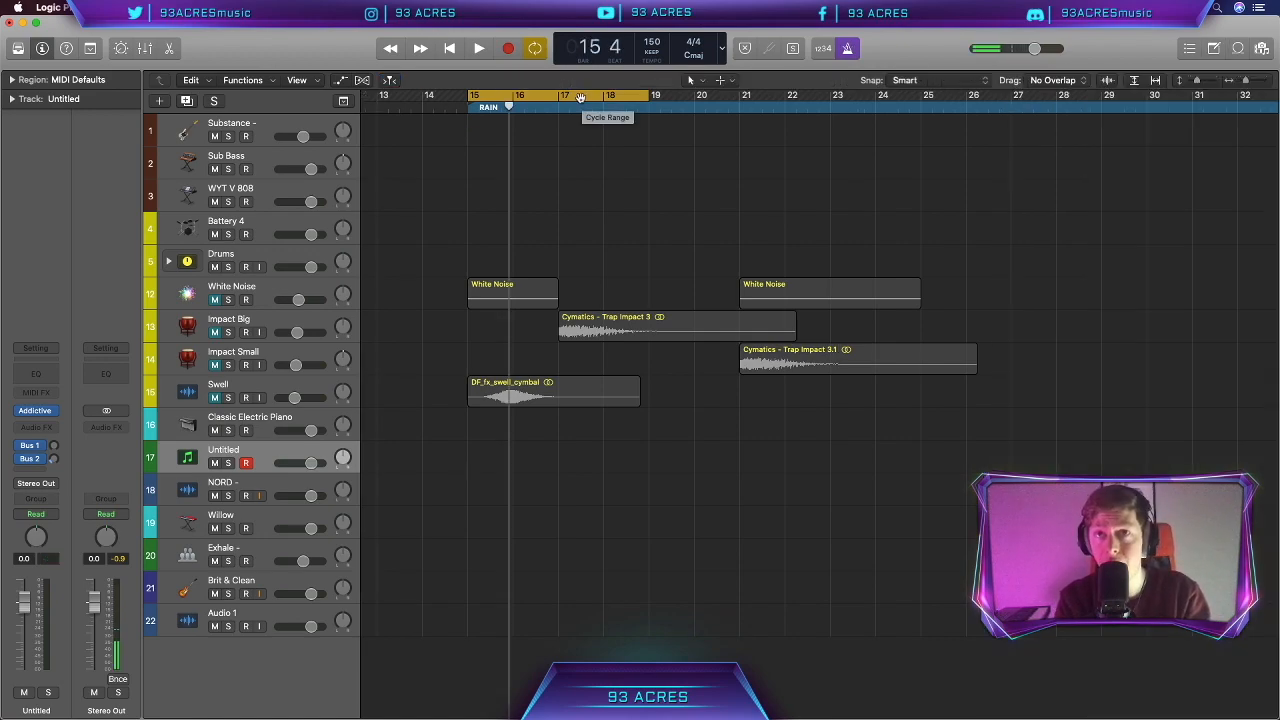
scroll(564, 242, "left", 1)
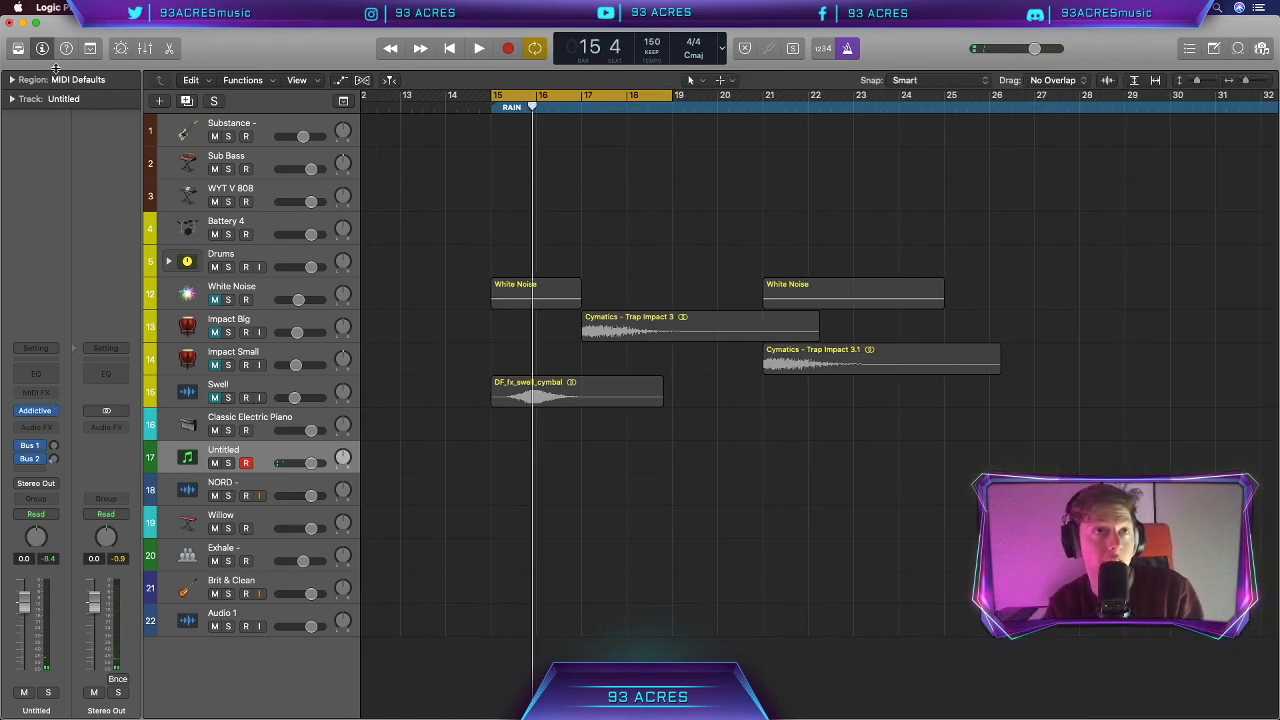
Add two instrument tracks below the Untitled track, using the library's Steinway Grand Piano and Yamaha Grand Piano sounds
left_click(18, 48)
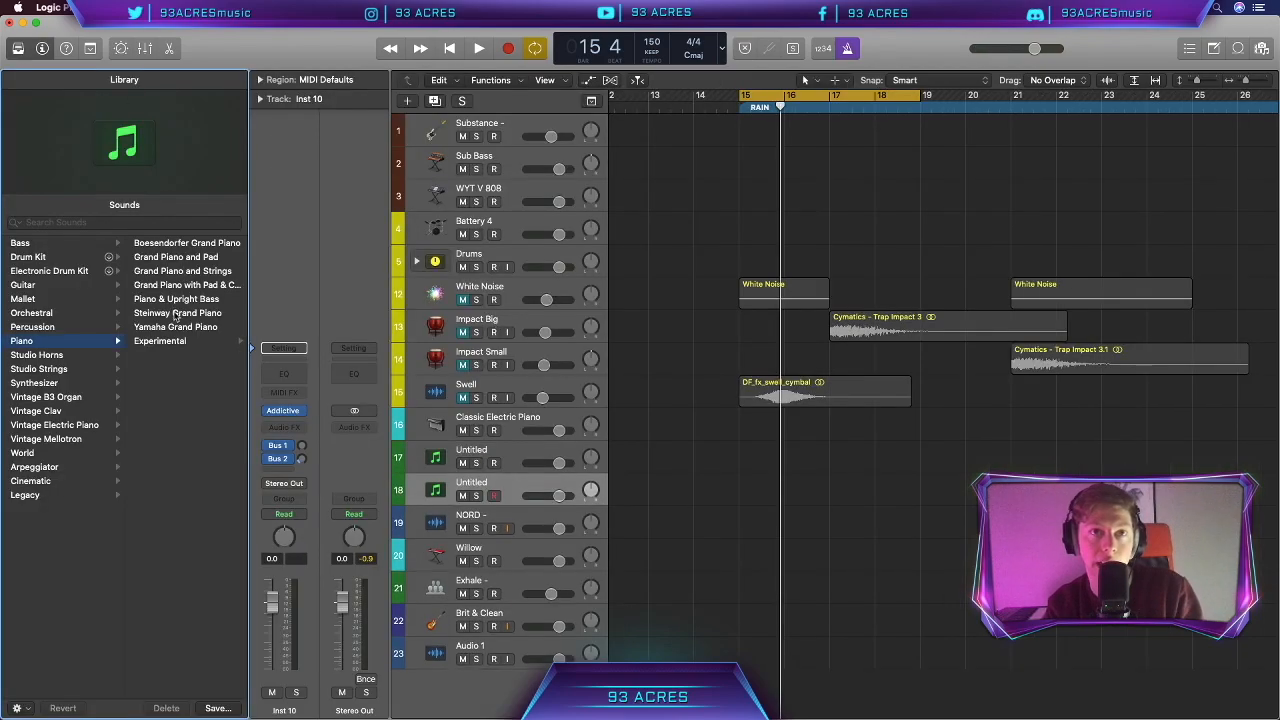
left_click(180, 313)
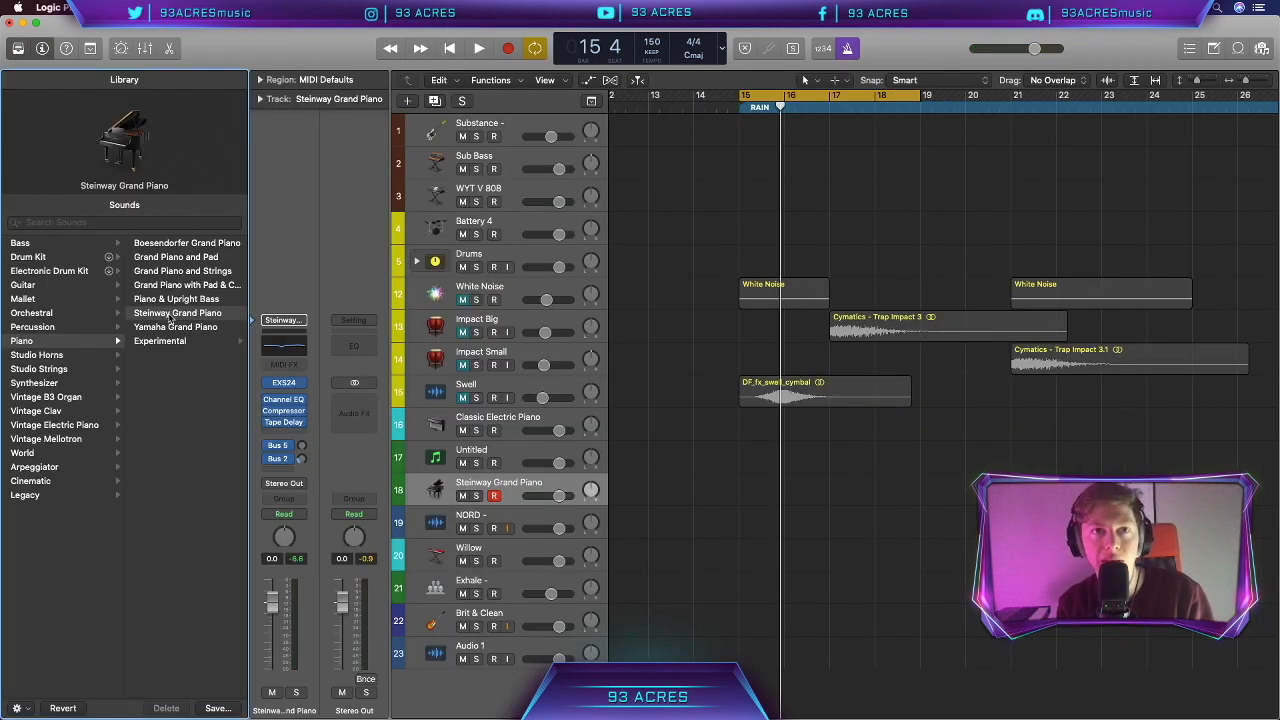
left_click(172, 327)
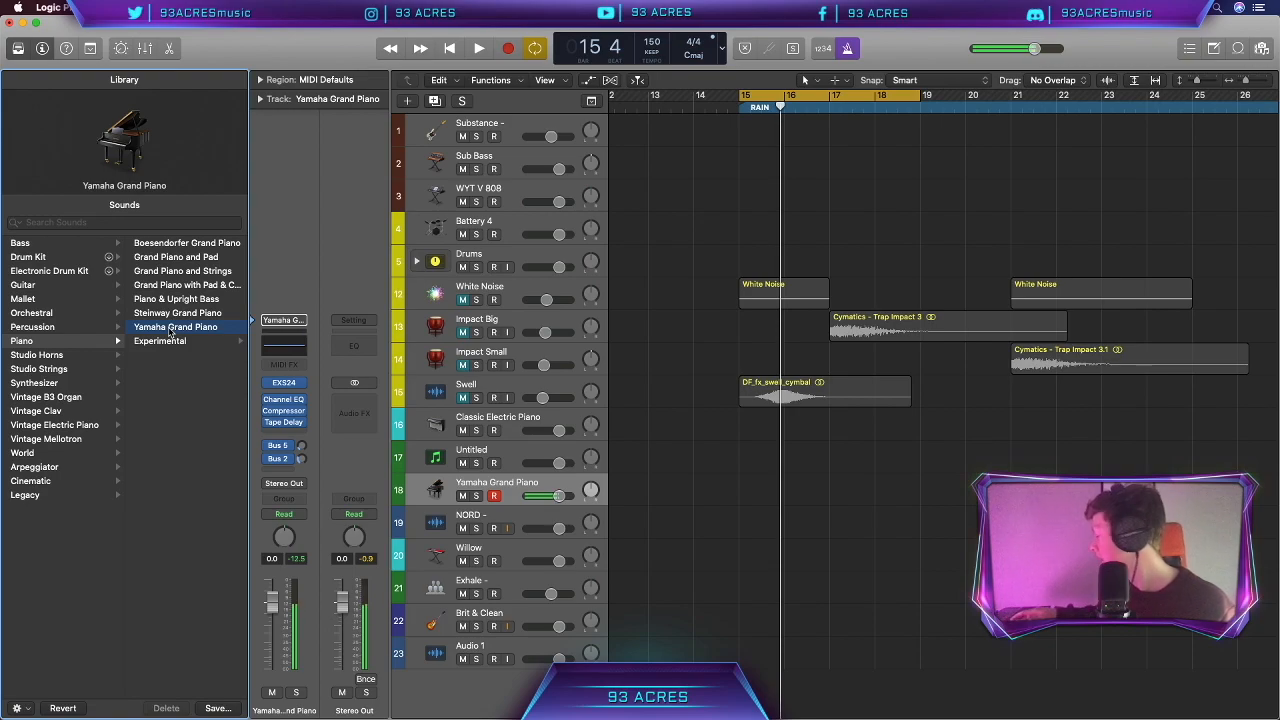
left_click(167, 318)
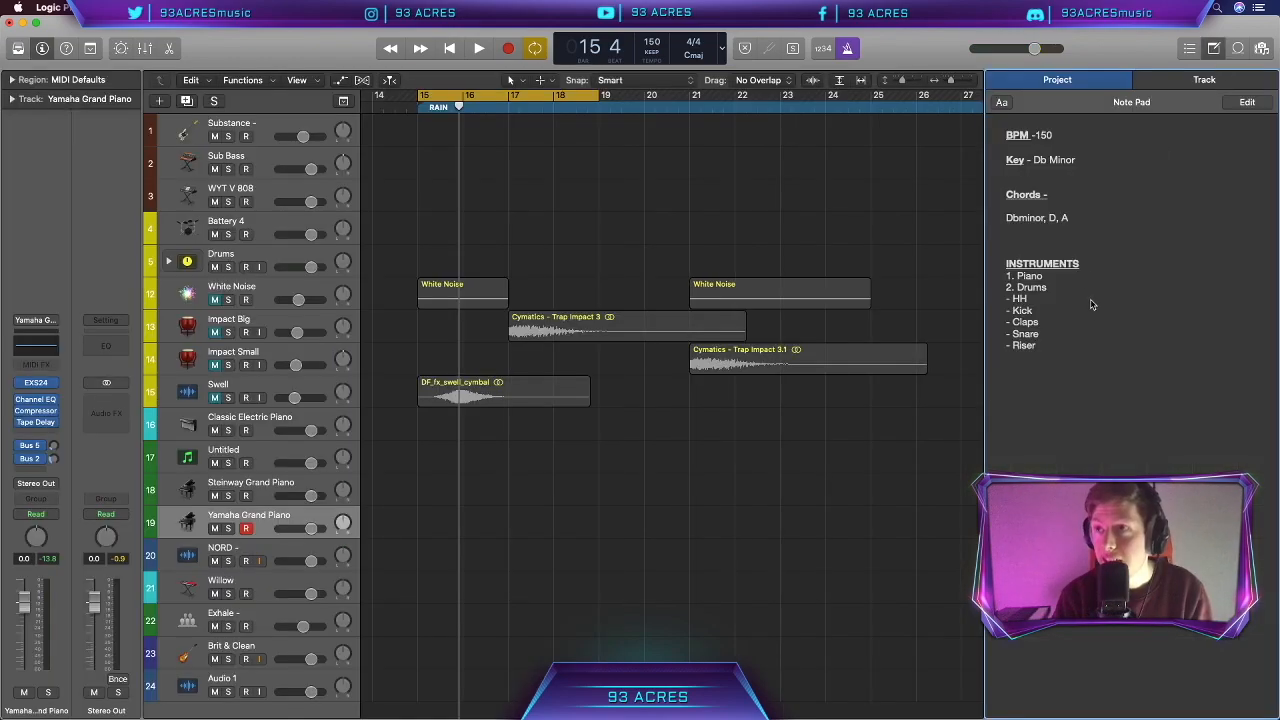
Add "3. Sub" below Riser in the instrument list of the project notes
triple_click(1054, 346)
key("Right")
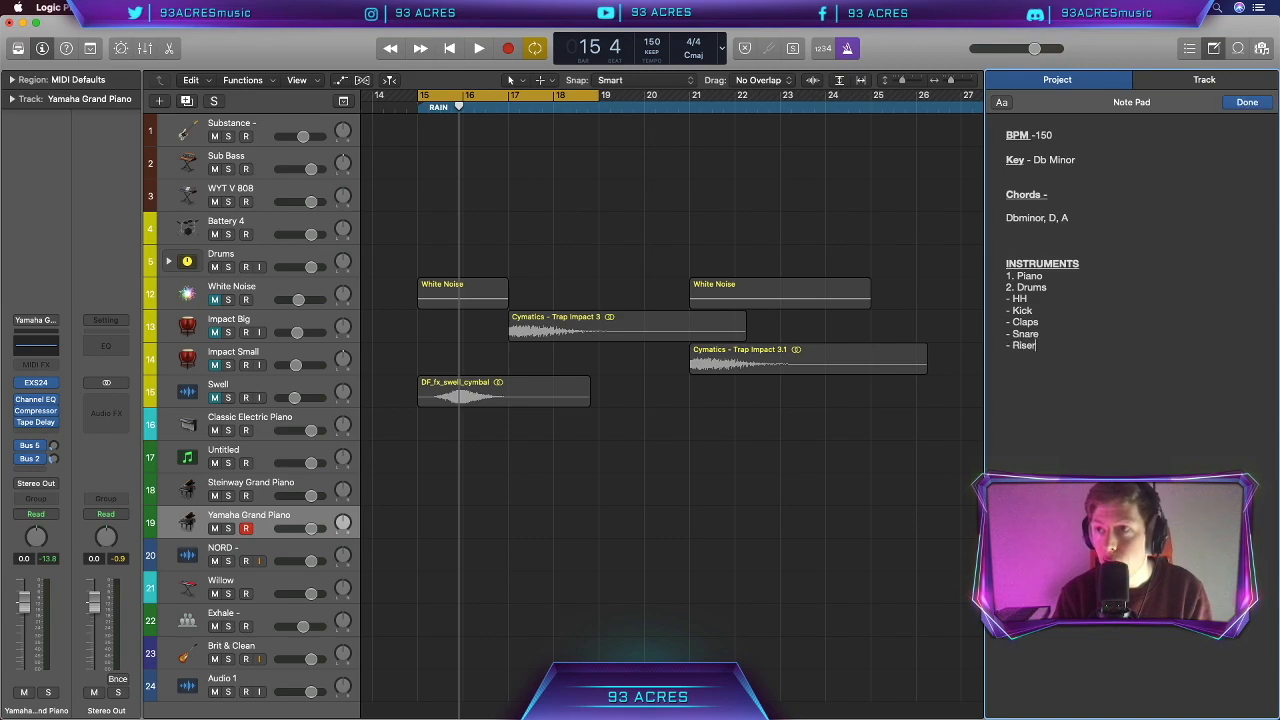
key("Return")
type("3. Sub")
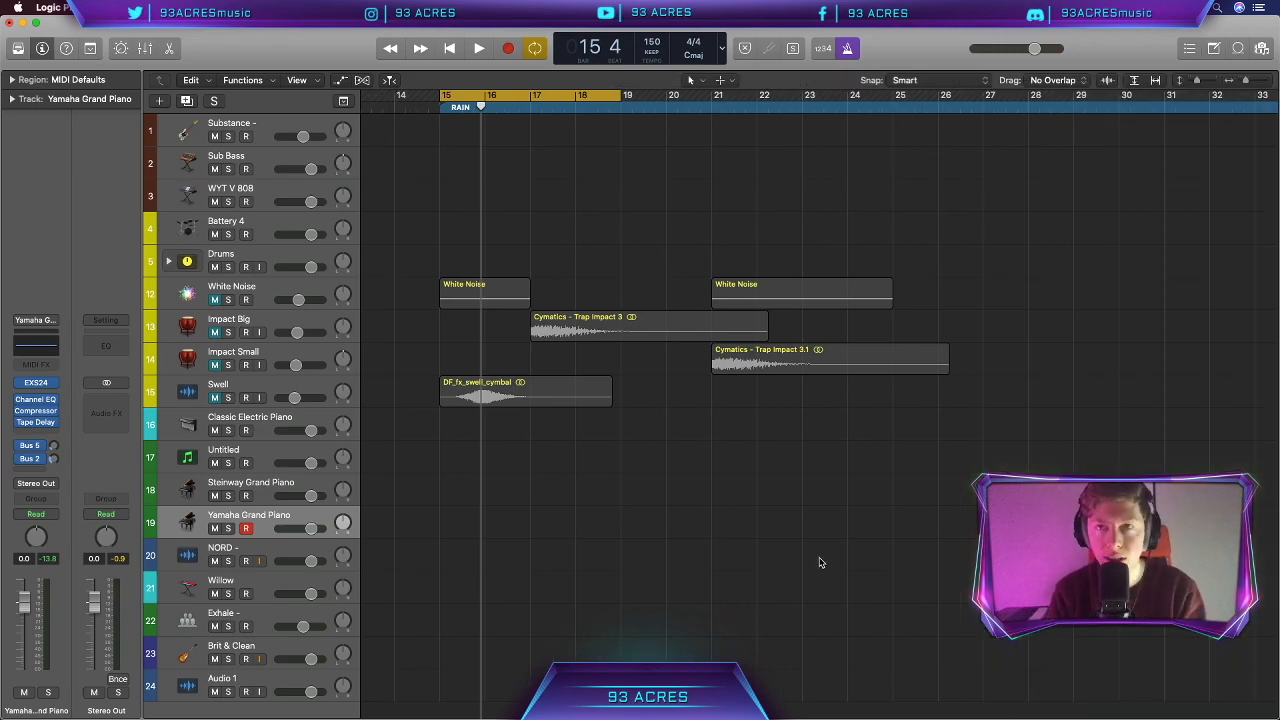
Record a piano melody on the Yamaha Grand Piano track from bar 15 over the four-bar cycle range
scroll(743, 600, "left", 1)
left_click(297, 486)
left_click(285, 516)
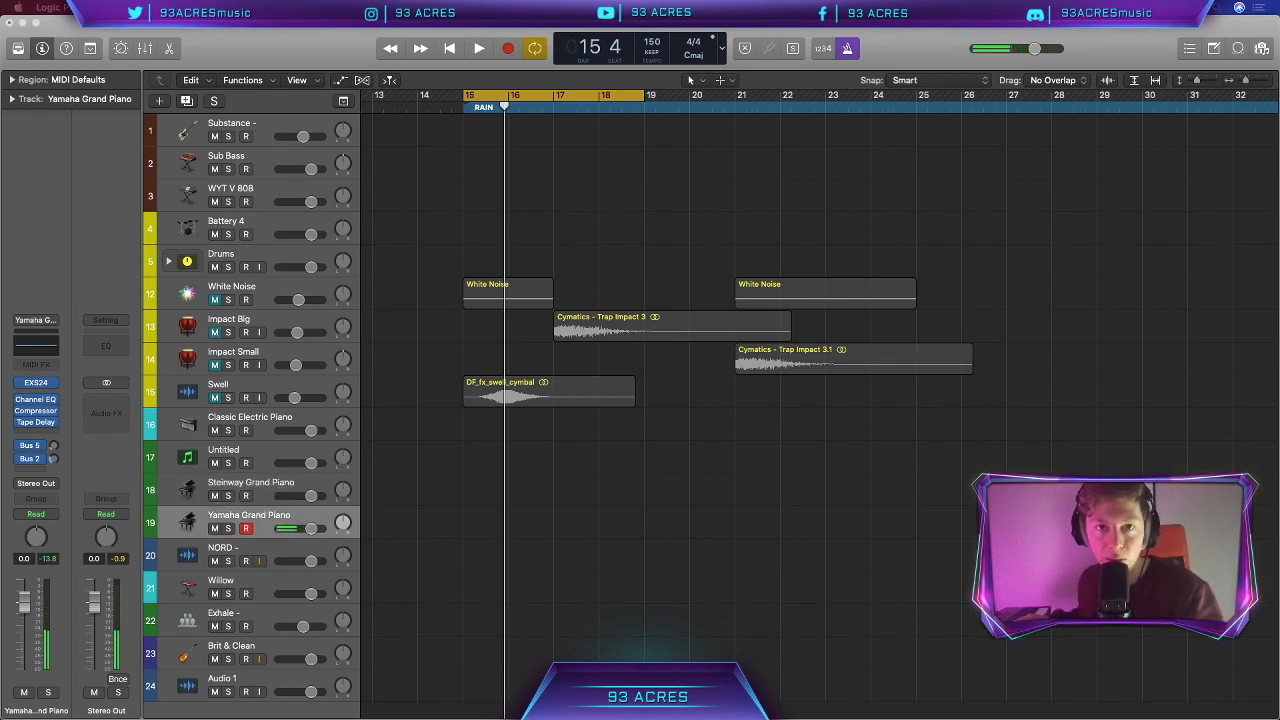
key("r")
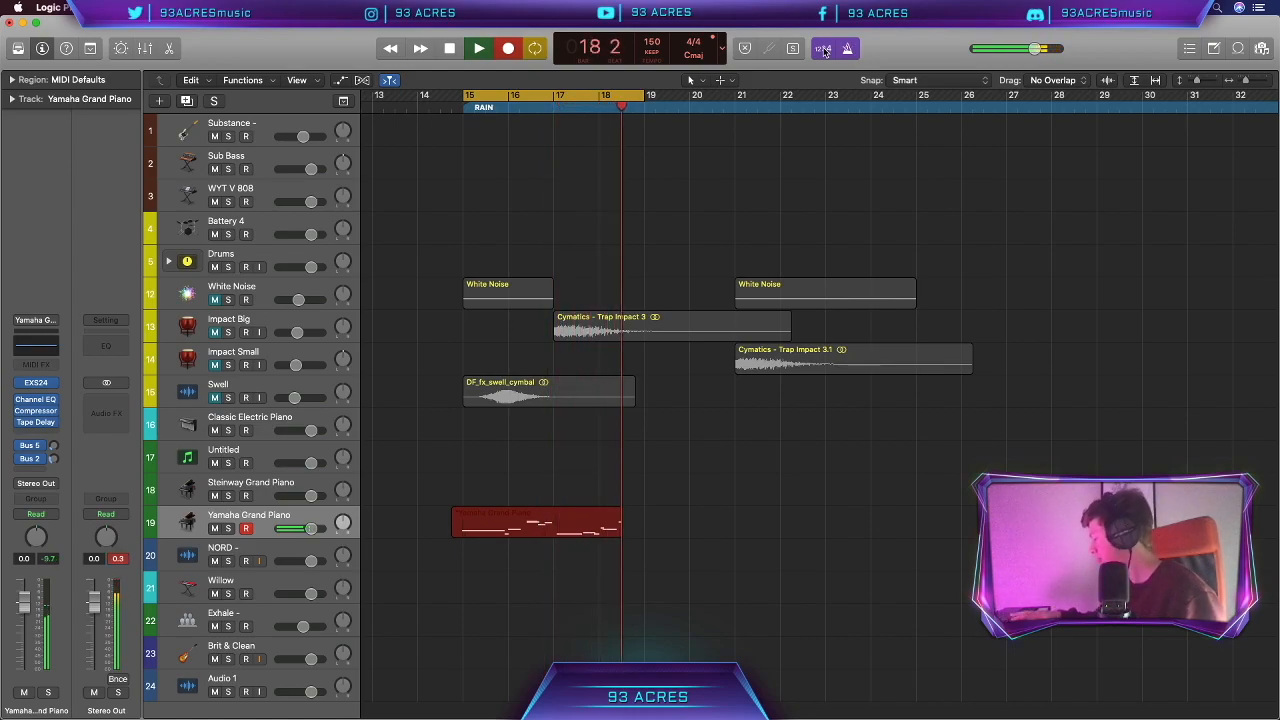
key("space")
Open the recorded piano region in the Piano Roll, quantize all its notes to 1/16 and set their velocity to 127
double_click(612, 530)
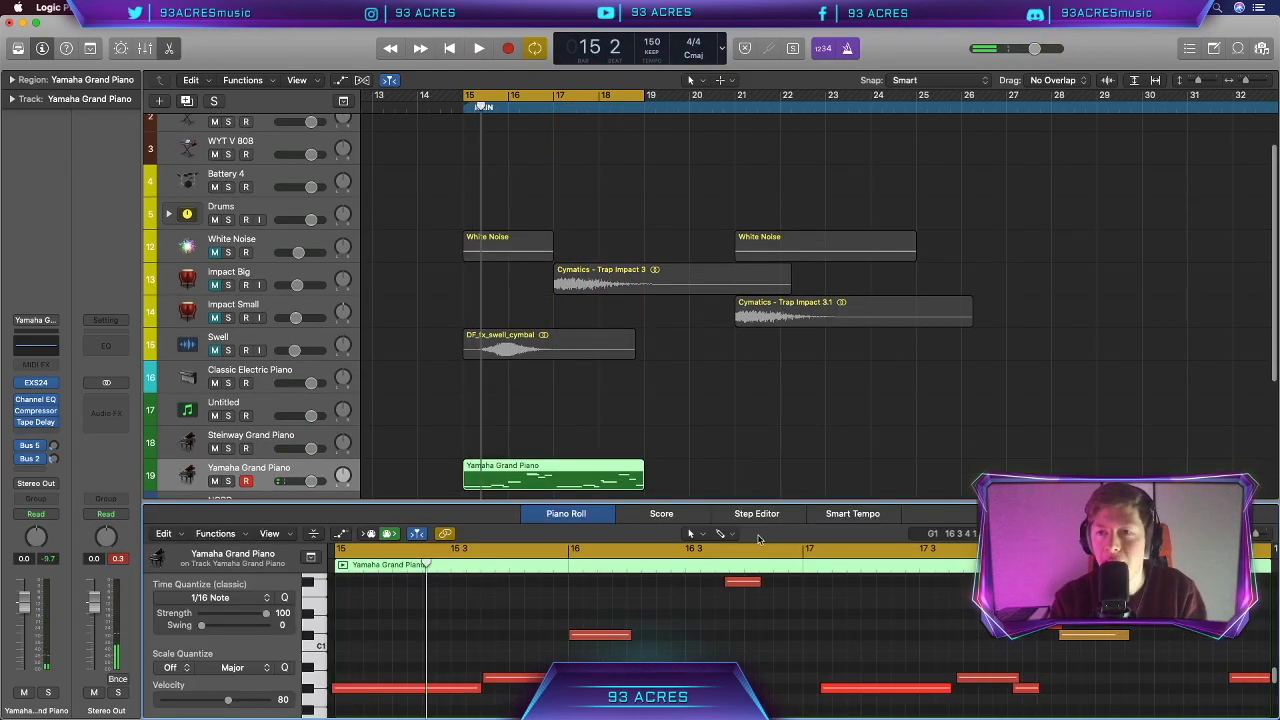
key("super+Left")
key("super+Left")
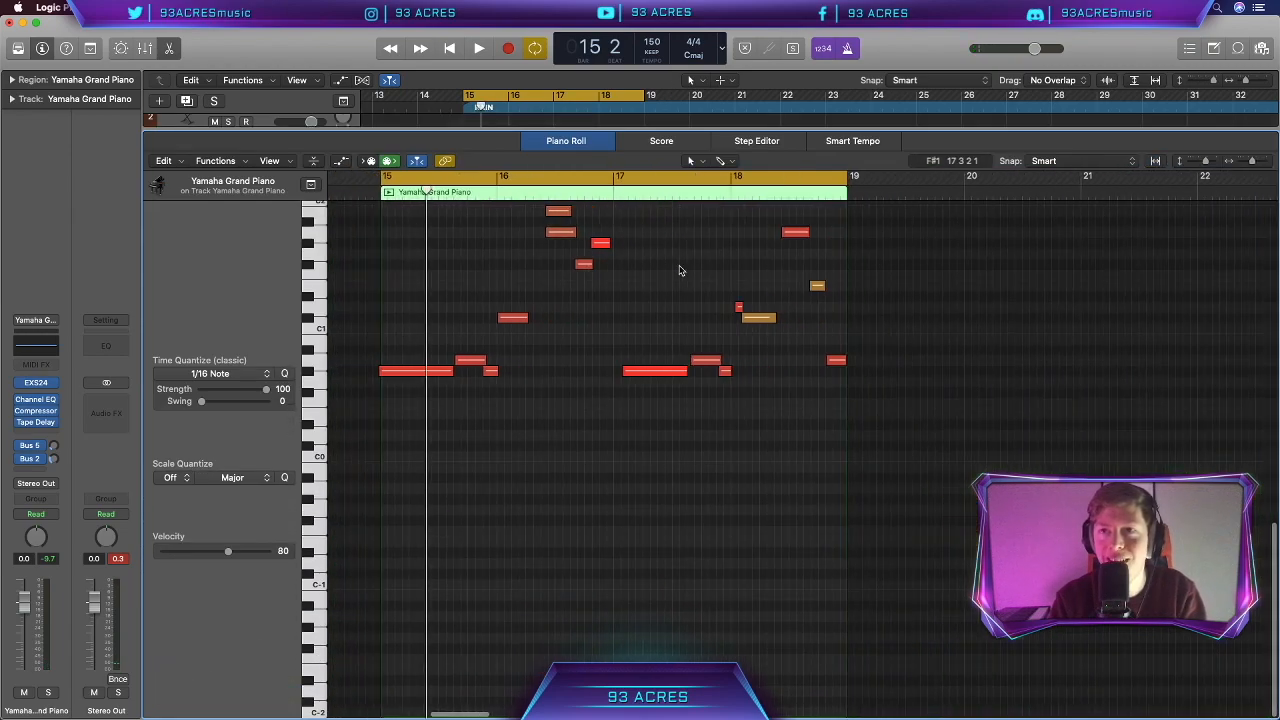
scroll(680, 271, "up", 4)
left_click_drag(951, 571, 390, 372)
key("z")
Adjust the lengths of the piano melody's notes in the Piano Roll to clean up the timing, and close the editor
left_click_drag(516, 498, 491, 498)
left_click_drag(672, 445, 645, 446)
left_click_drag(696, 360, 715, 360)
left_click_drag(801, 370, 773, 371)
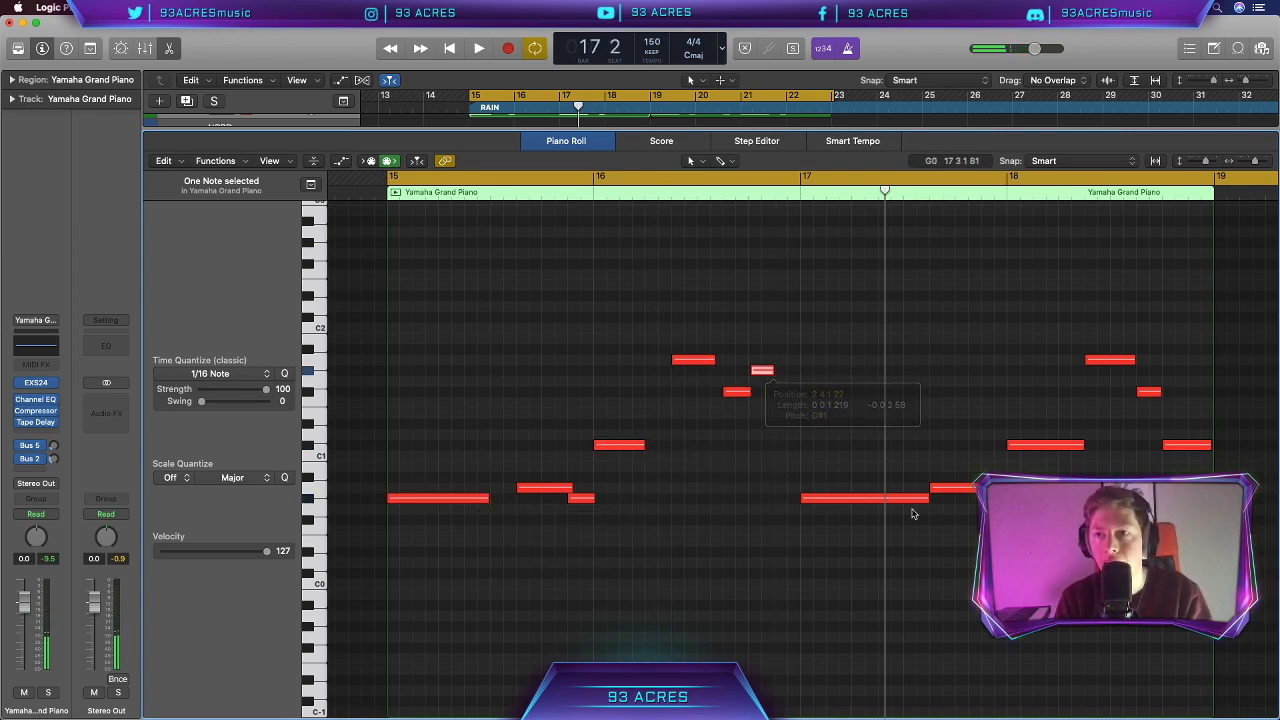
left_click_drag(926, 498, 905, 508)
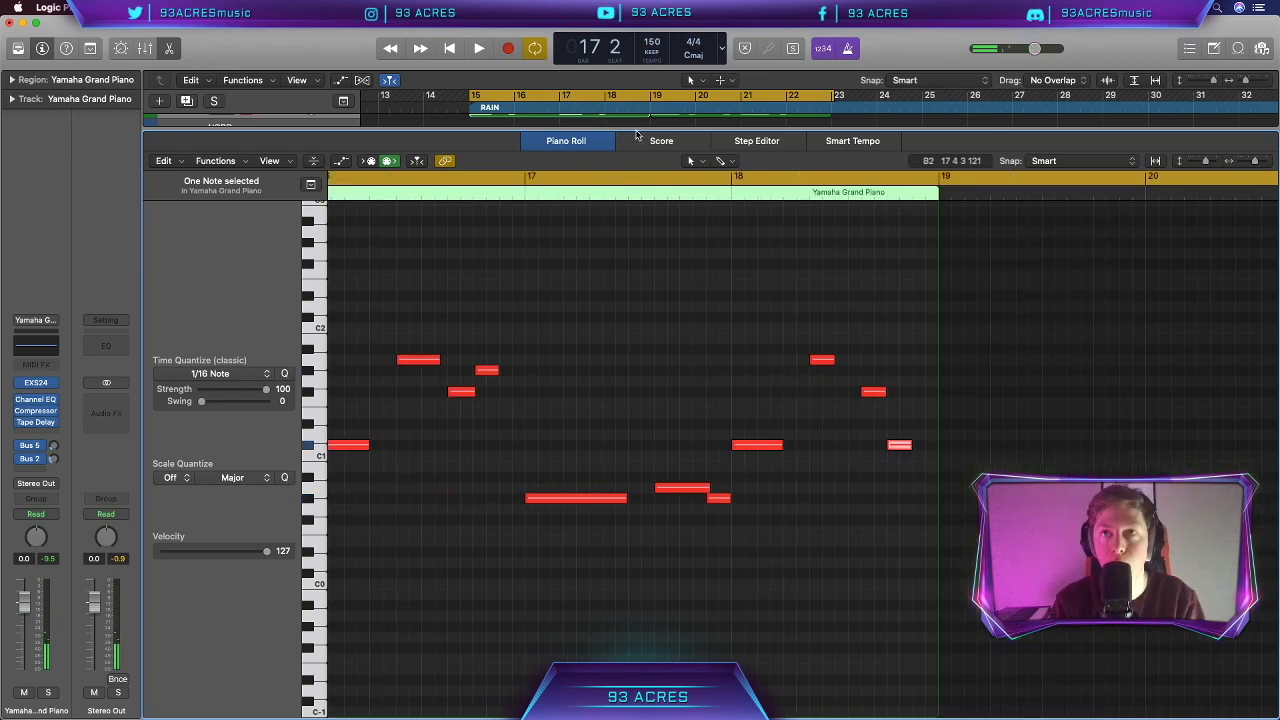
key("p")
scroll(589, 429, "up", 1)
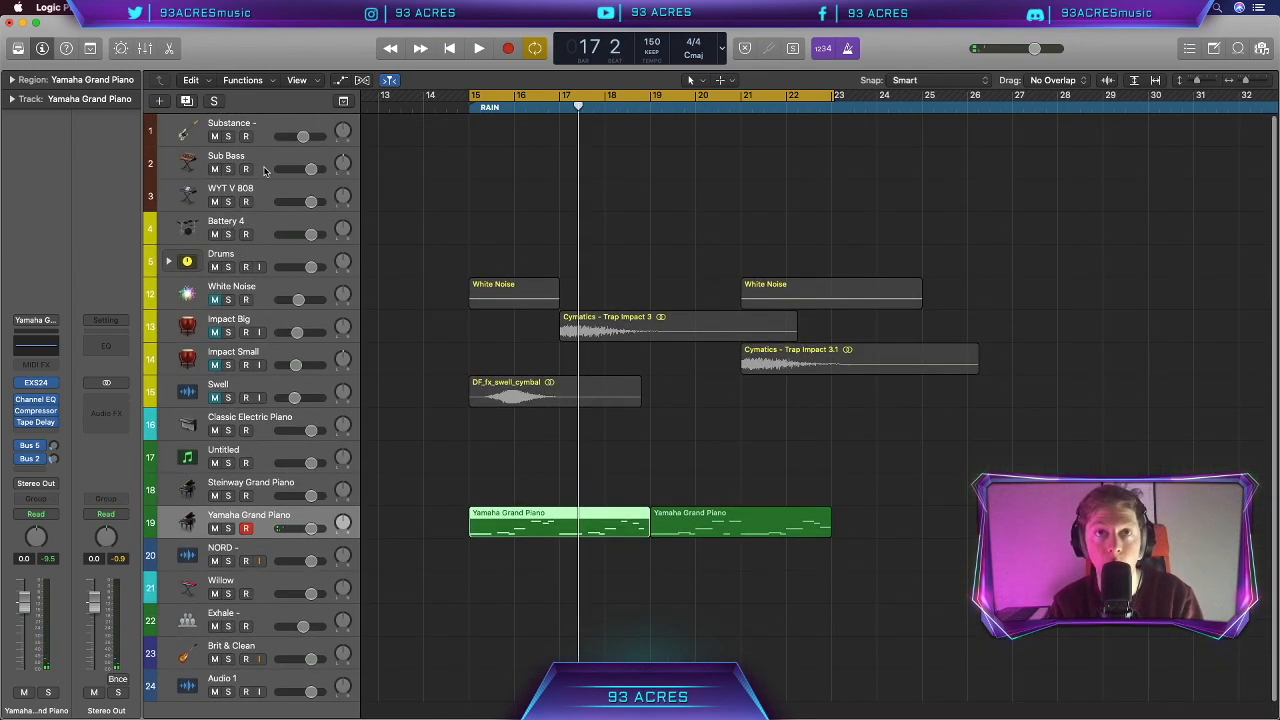
Record a held bass note on the Sub Bass track from bar 15 and extend its region to 8 bars
left_click(268, 168)
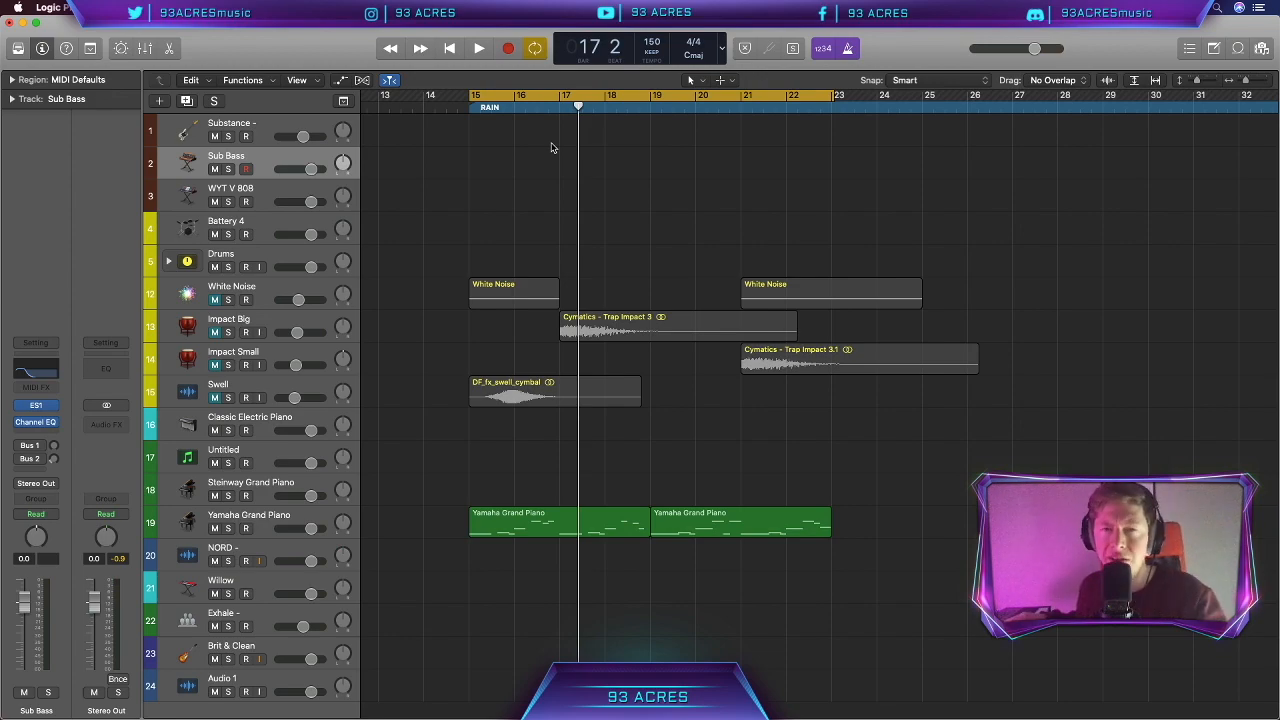
key("r")
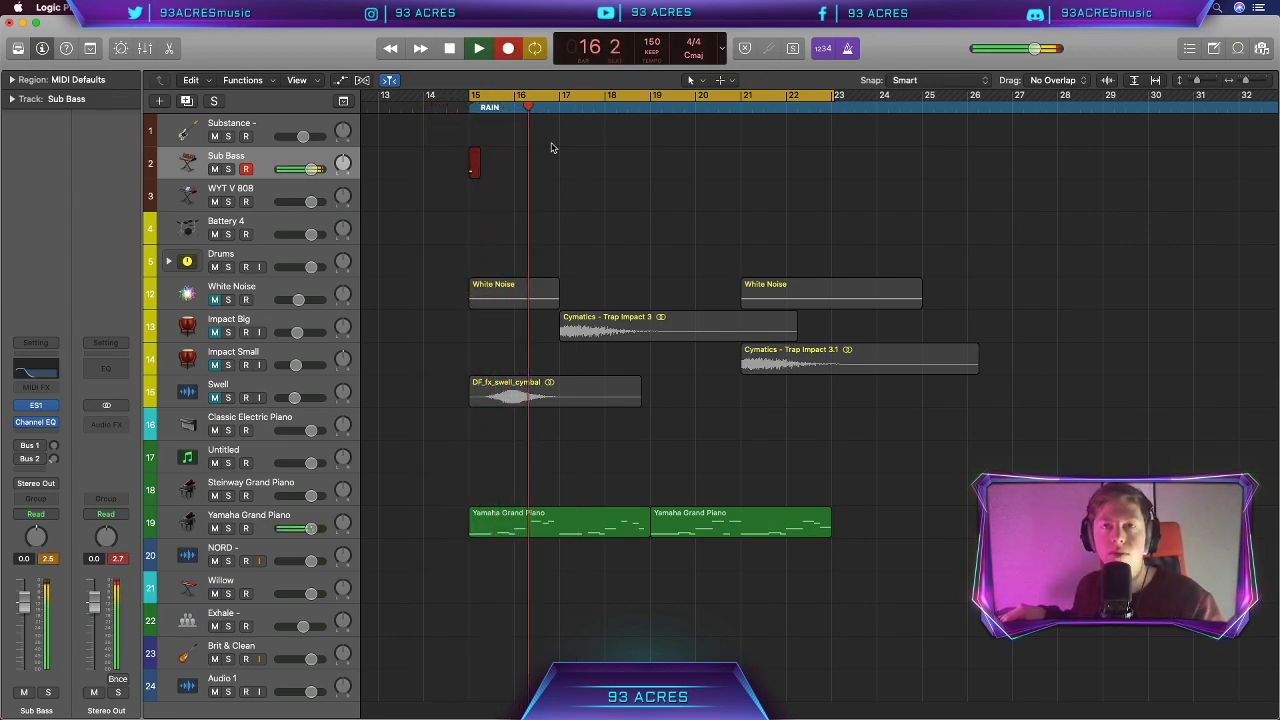
key("space")
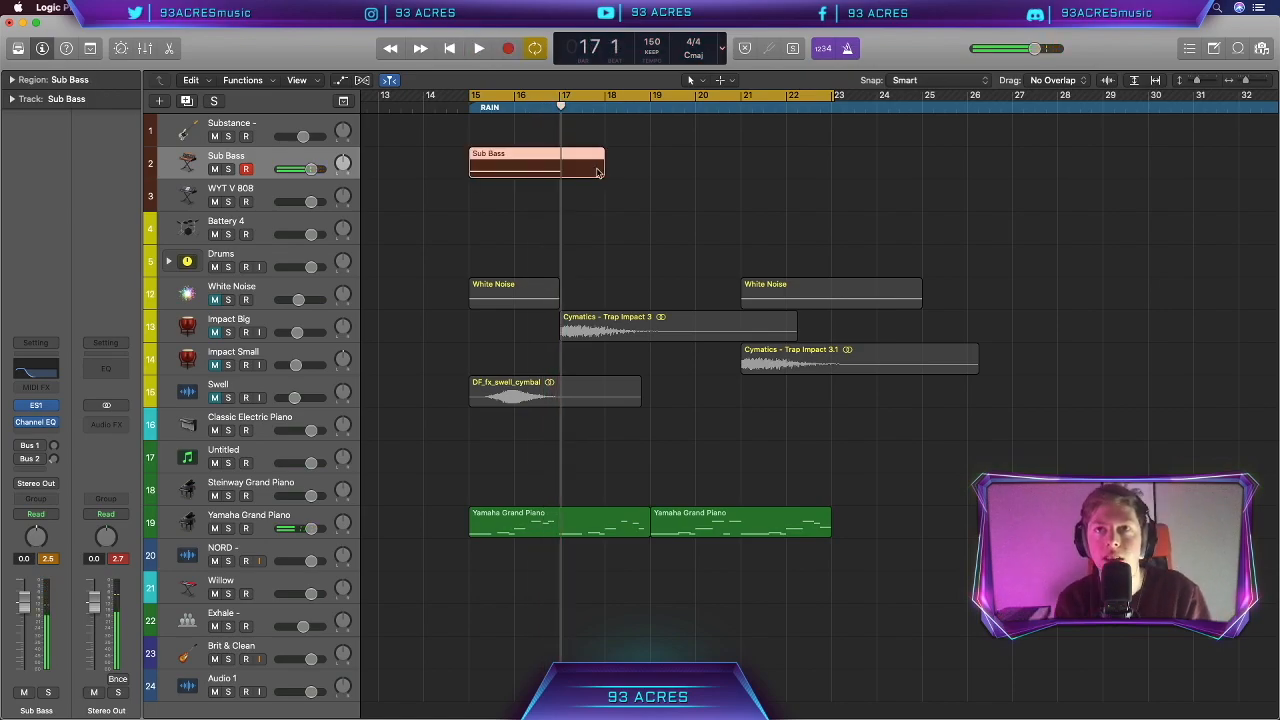
left_click_drag(603, 170, 825, 171)
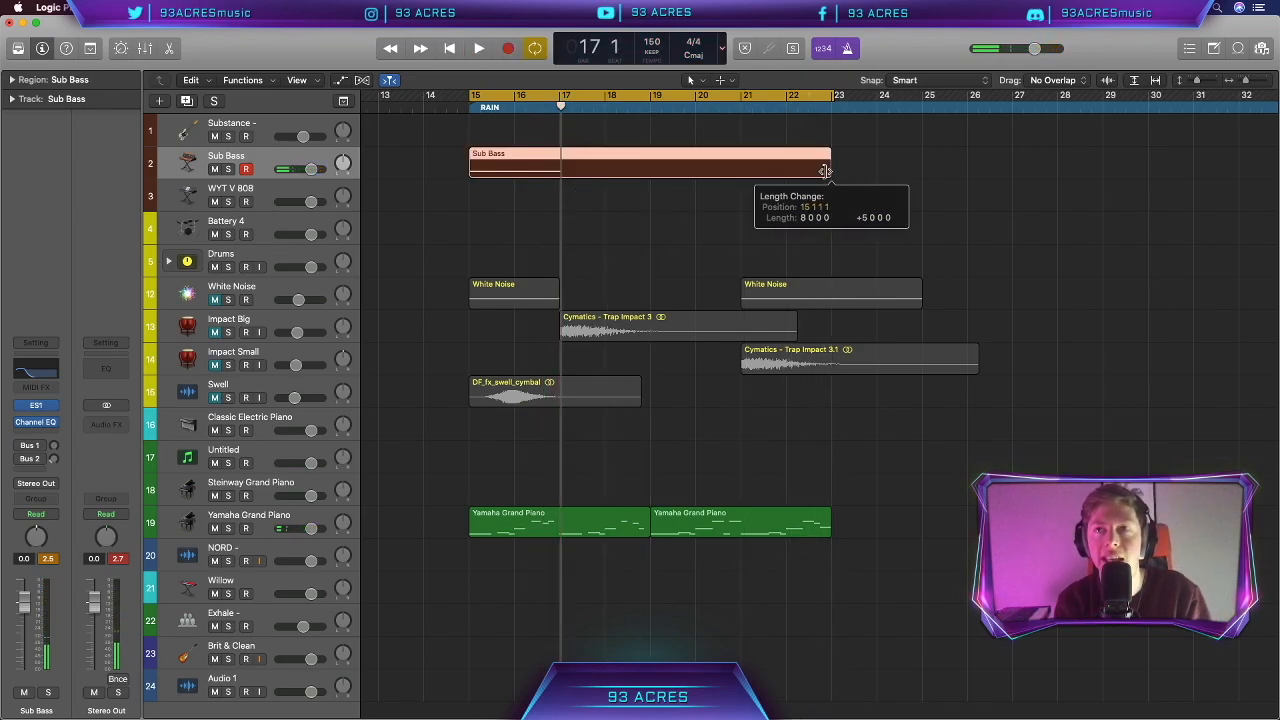
Open the Sub Bass region in the Piano Roll and extend its note to fill all 8 bars
double_click(746, 171)
left_click(528, 449)
left_click_drag(528, 449, 868, 449)
Play the loop and lower the Sub Bass channel volume to -5.2 dB
key("space")
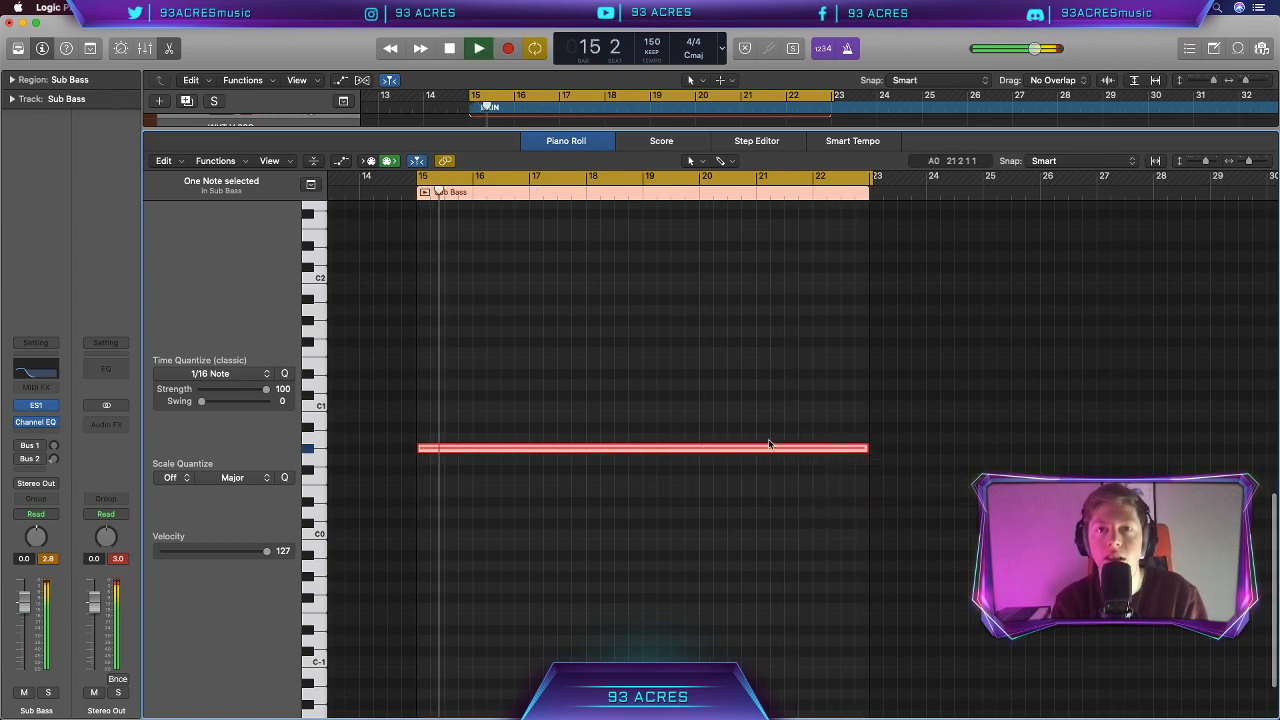
left_click_drag(24, 602, 30, 642)
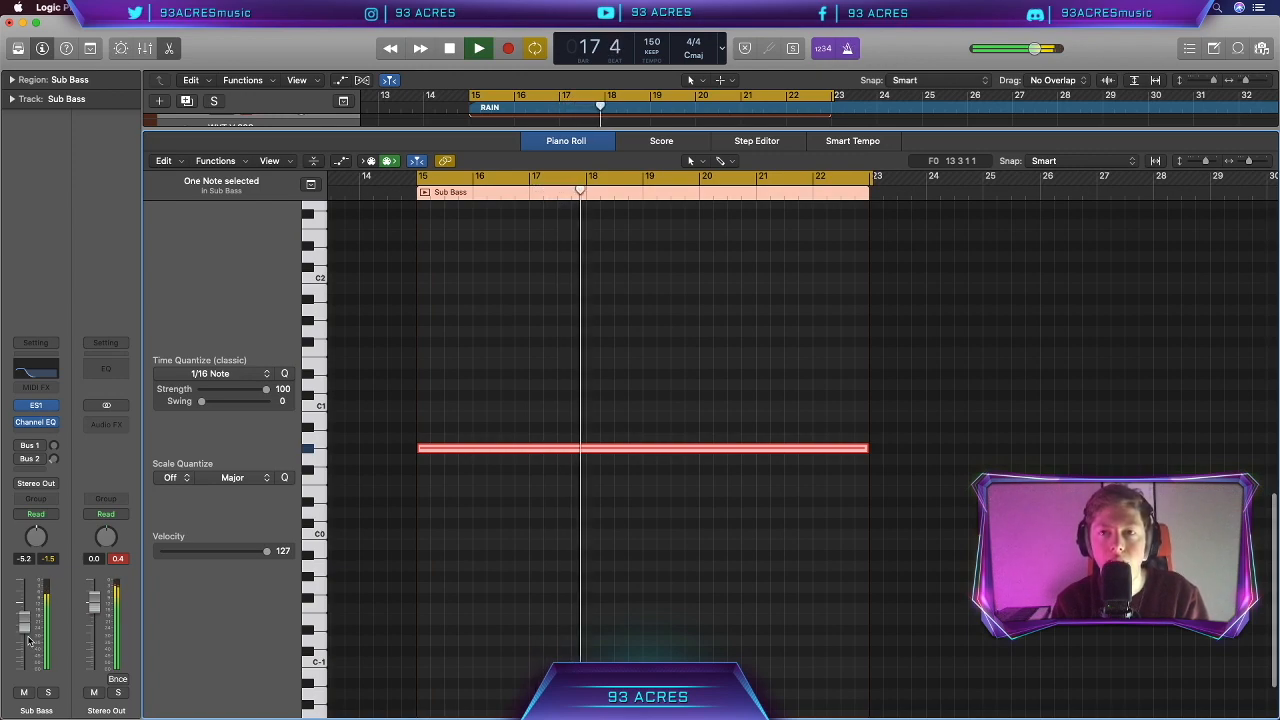
key("space")
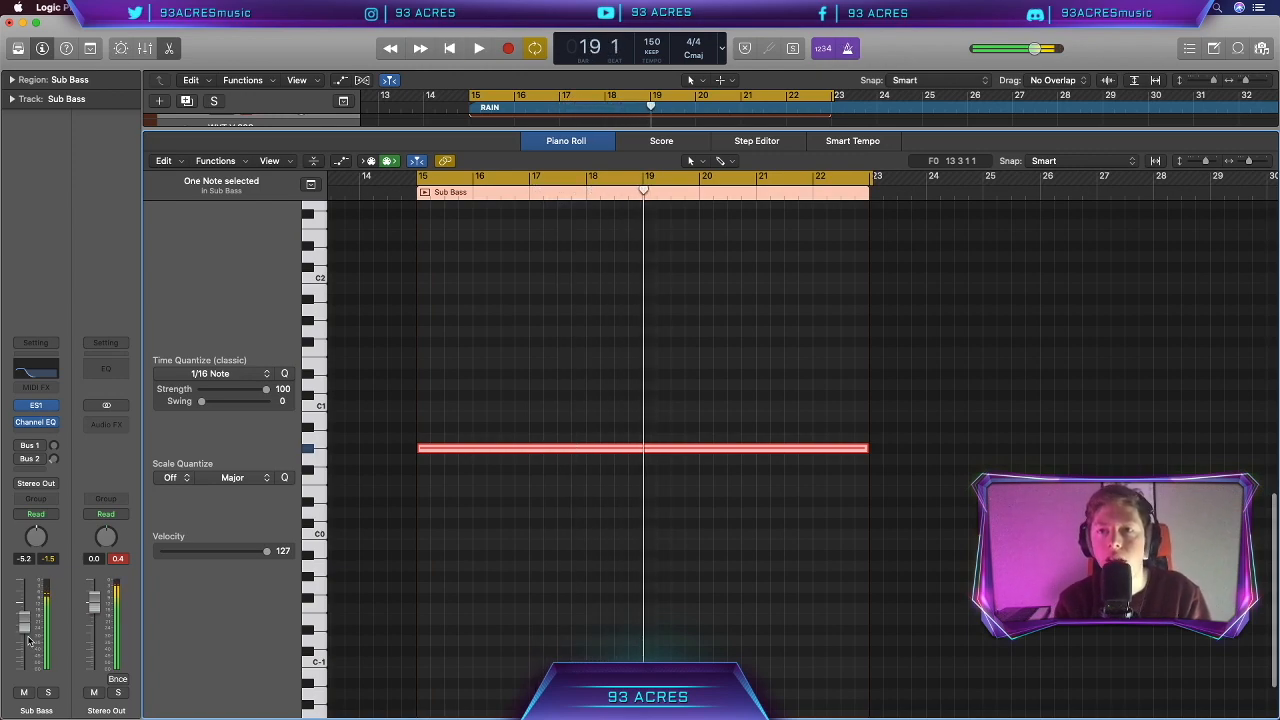
Rework the held sub bass note into four one-bar notes at bars 15, 17, 19 and 21, and audition them
left_click_drag(866, 447, 622, 452)
key("p")
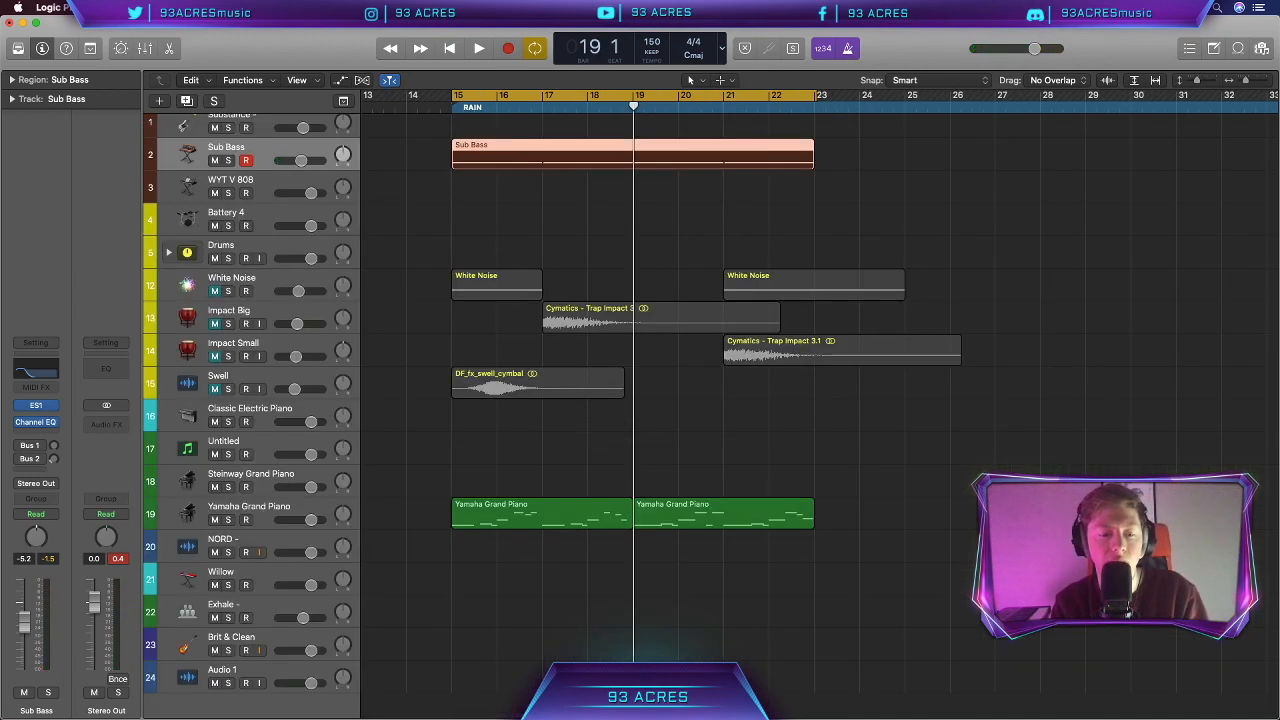
key("p")
left_click_drag(800, 518, 443, 429)
left_click_drag(528, 452, 470, 448)
key("space")
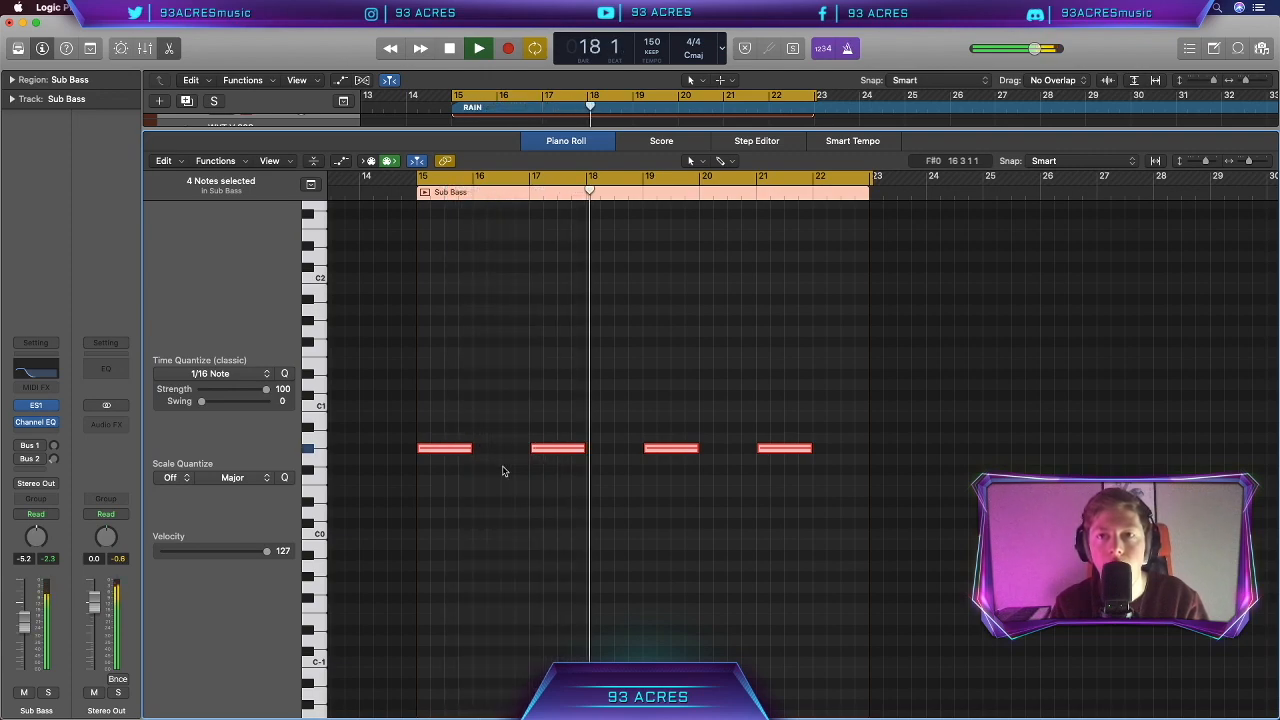
key("space")
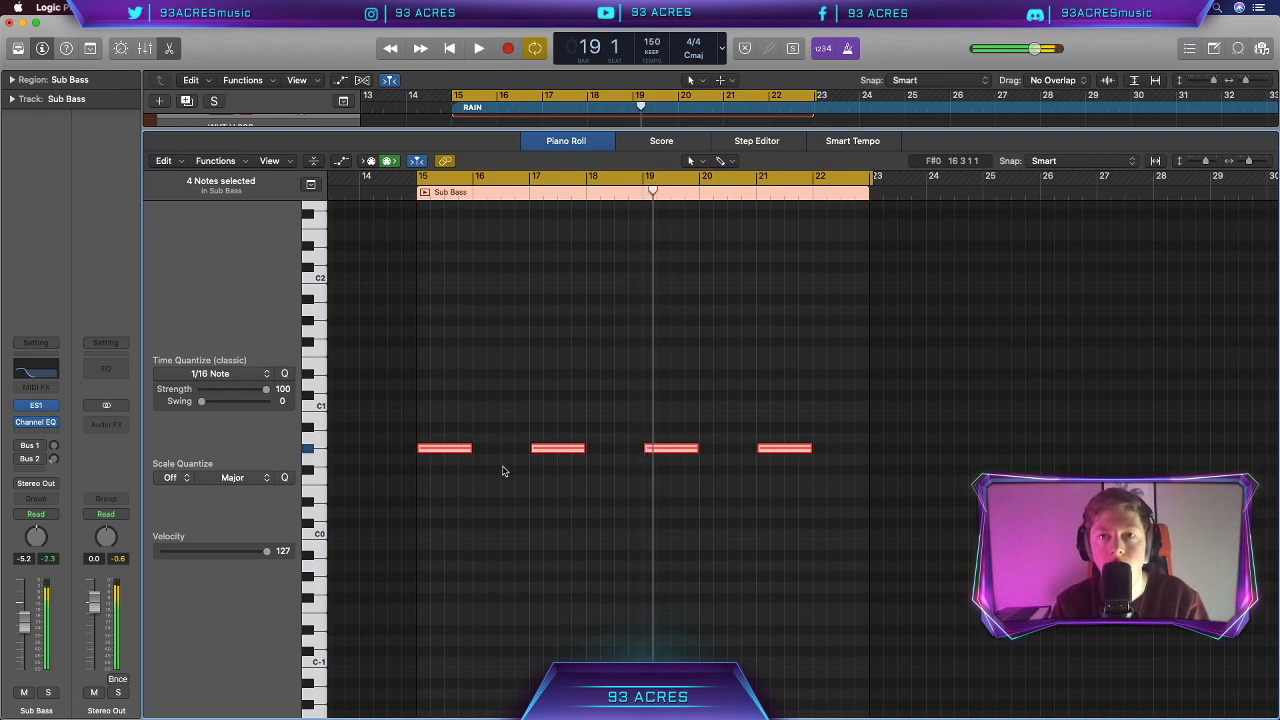
Try lengthening the four sub bass notes to about one and a half bars
left_click_drag(471, 448, 500, 448)
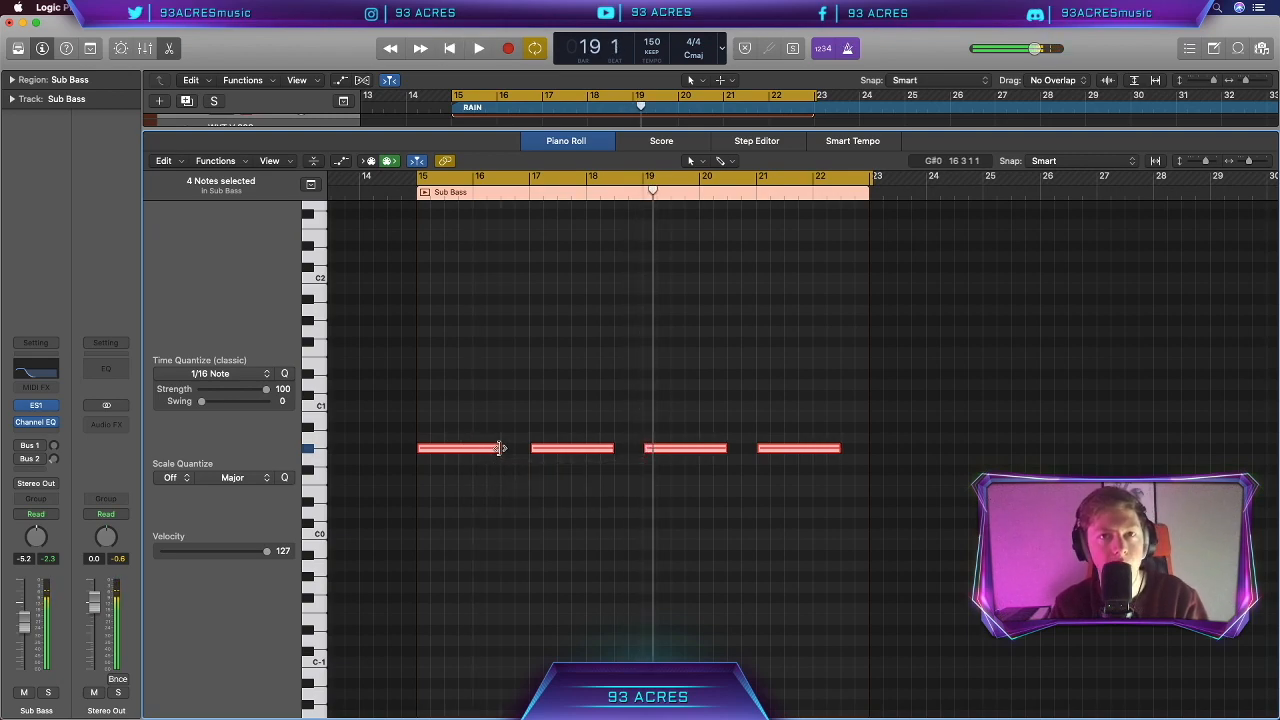
left_click(817, 488)
mouse_move(817, 488)
left_mouse_down()
mouse_move(451, 459)
mouse_move(498, 447)
mouse_move(471, 448)
left_mouse_up()
key("super+a")
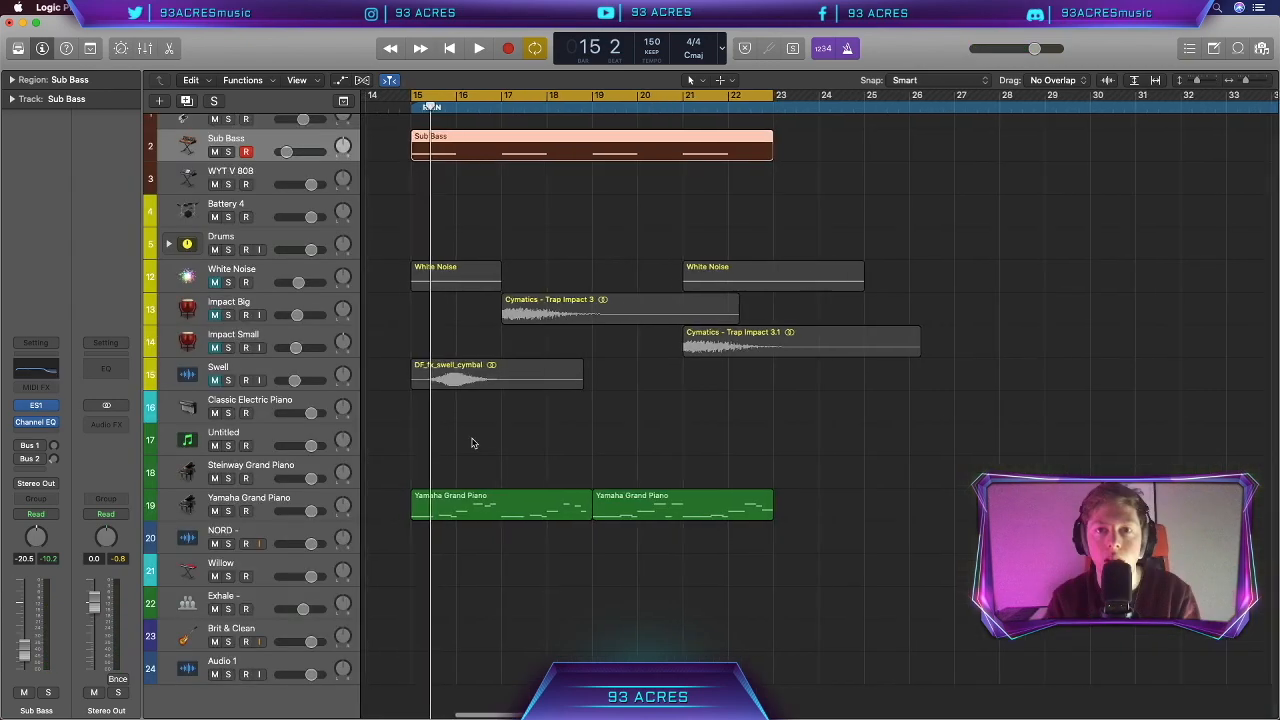
Open the first Yamaha Grand Piano region in the Piano Roll and shorten the A0 note in bar 15
key("space")
scroll(420, 468, "right", 1)
left_click(460, 506)
double_click(460, 506)
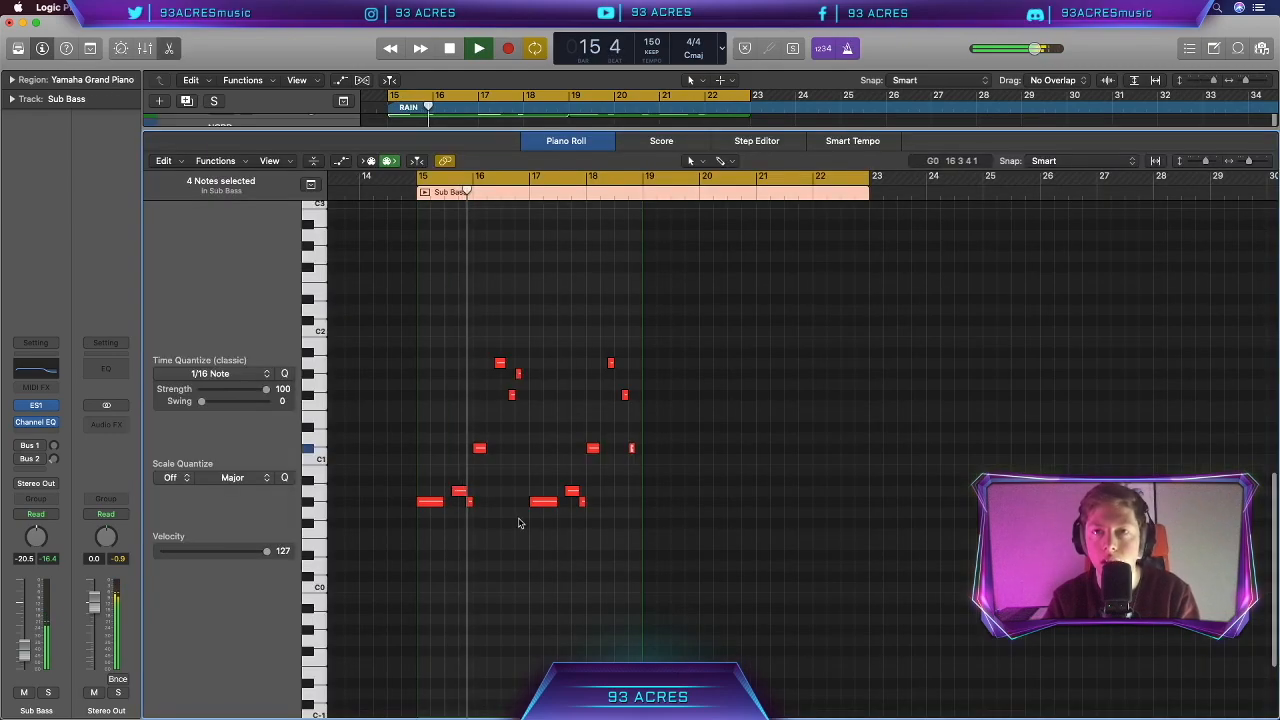
key("space")
scroll(512, 562, "up", 5)
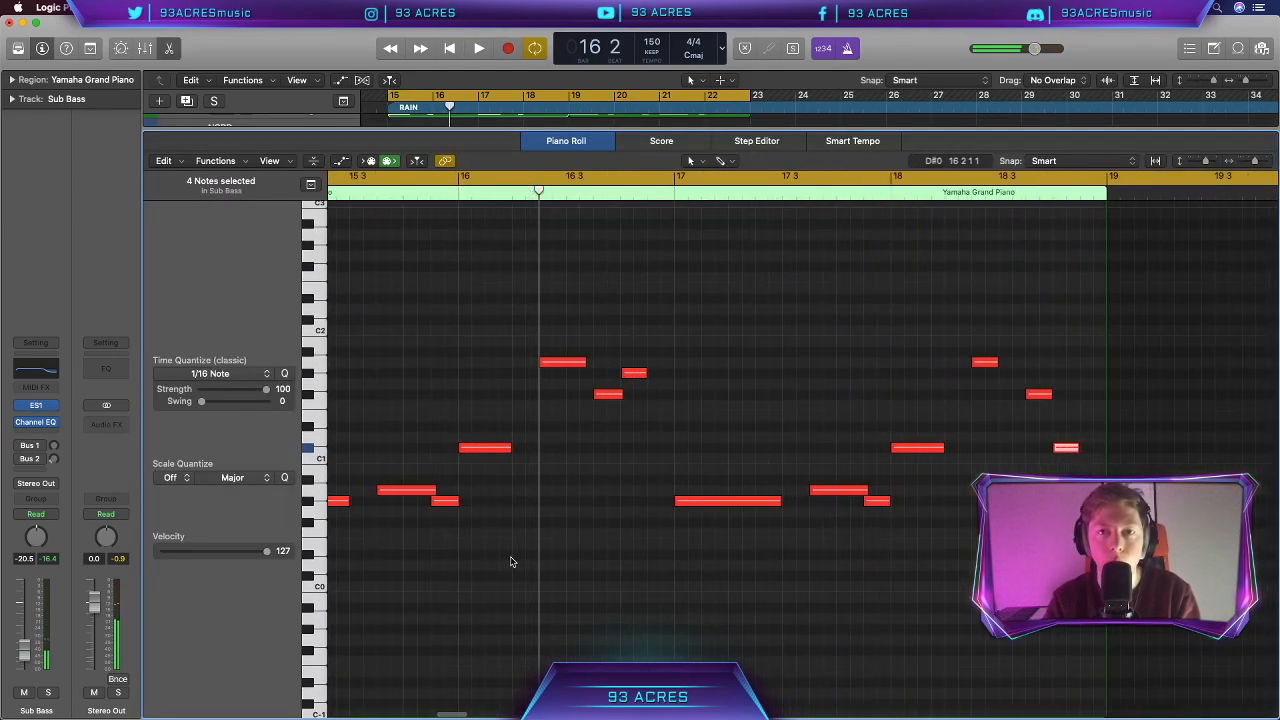
scroll(518, 553, "left", 3)
left_click_drag(526, 494, 507, 491)
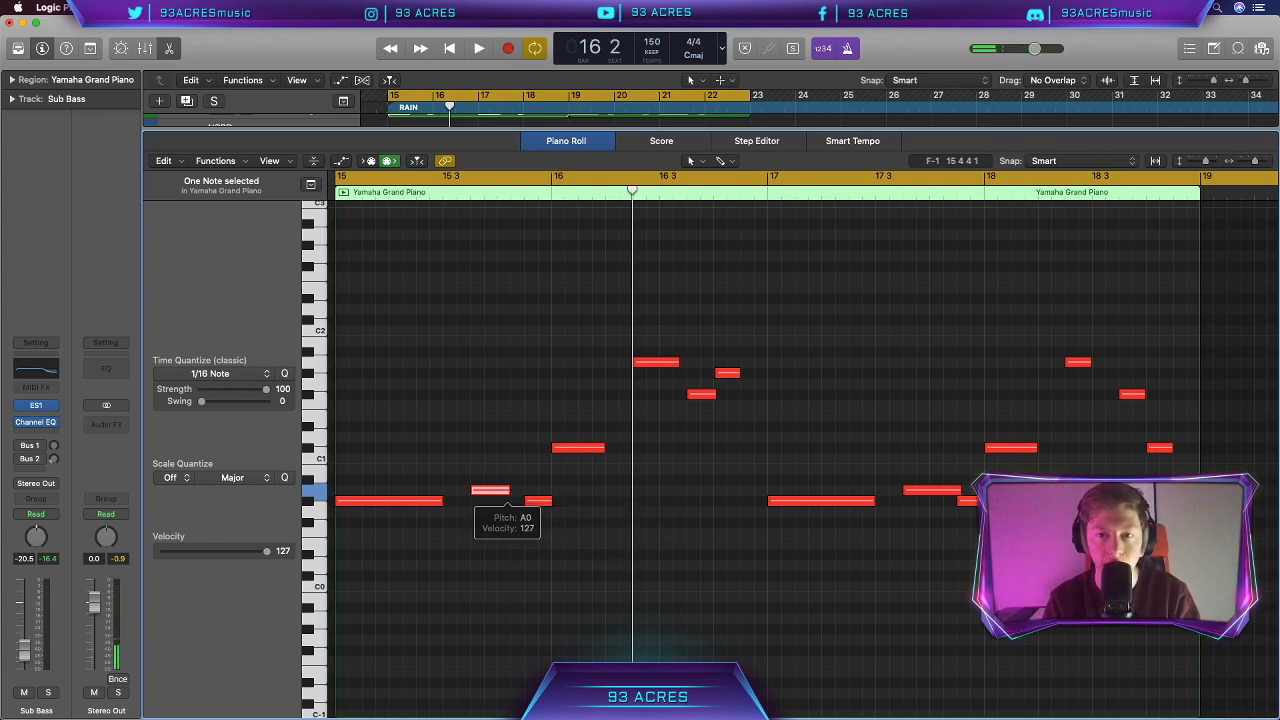
Shorten the A1, F#1 and G#1 notes in bar 16 of the piano region and audition the melody
key("space")
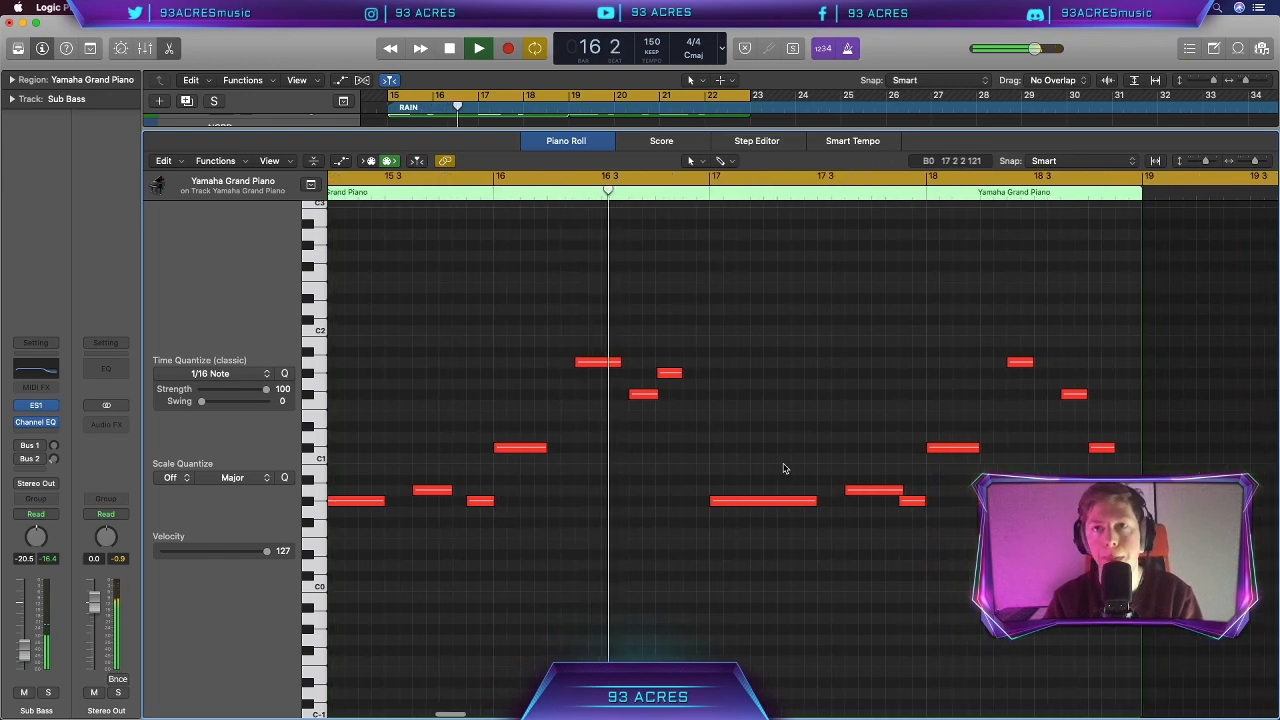
key("space")
left_click_drag(605, 361, 598, 361)
left_click(656, 372)
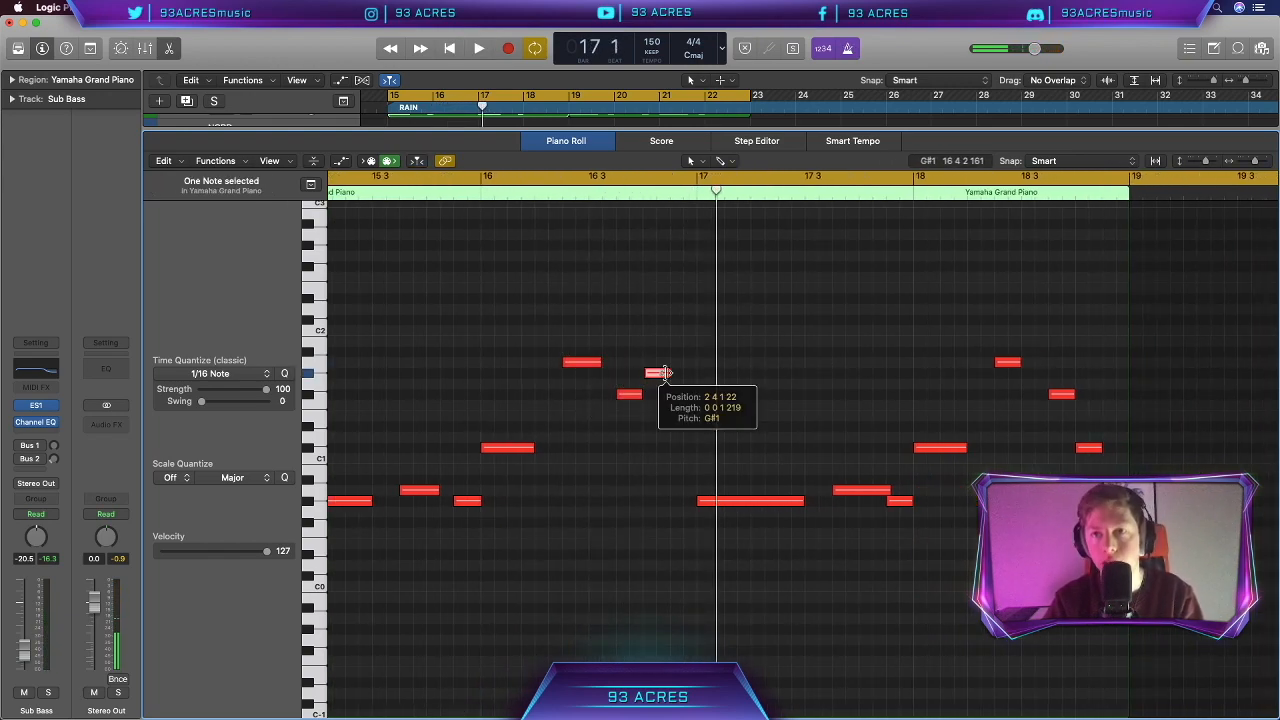
key("space")
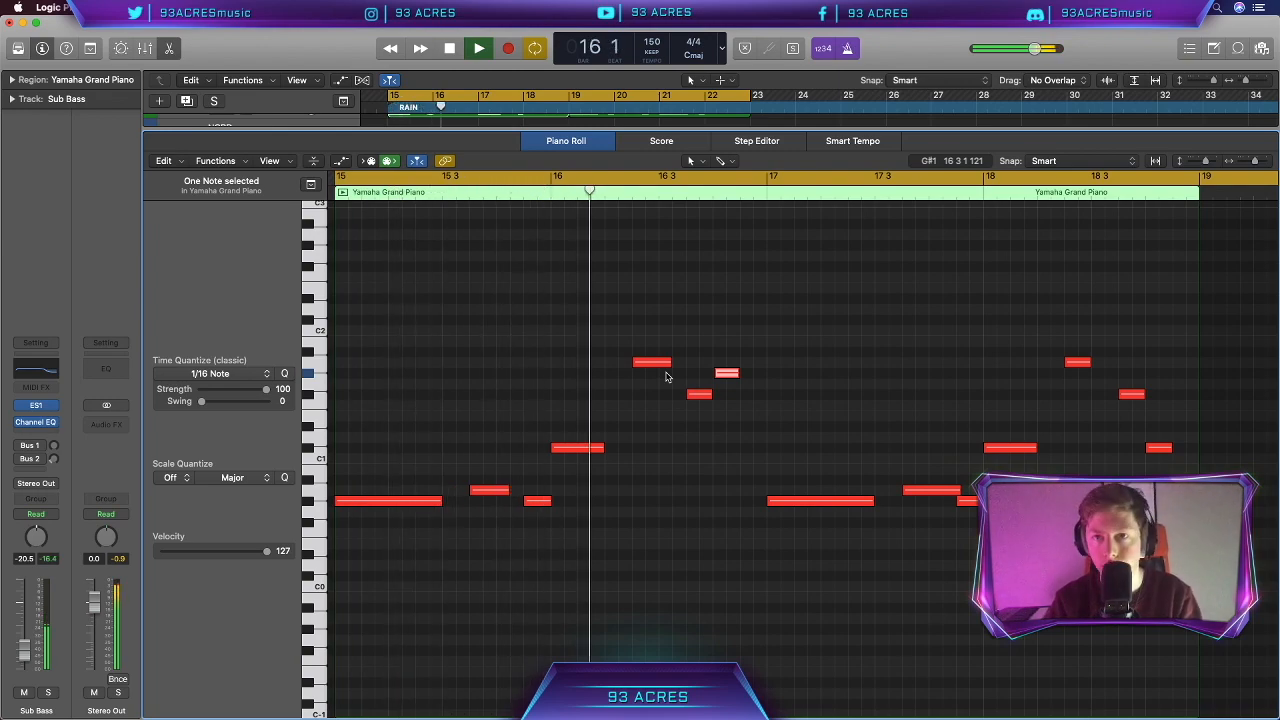
Move the F#1 note in the second half of bar 16 down to G#0 and audition the piano melody
left_click_drag(594, 530, 474, 413)
scroll(474, 413, "up", 8)
scroll(474, 413, "left", 10)
scroll(474, 413, "left", 4)
mouse_move(583, 451)
left_mouse_down()
mouse_move(565, 451)
mouse_move(598, 450)
left_mouse_up()
key("space")
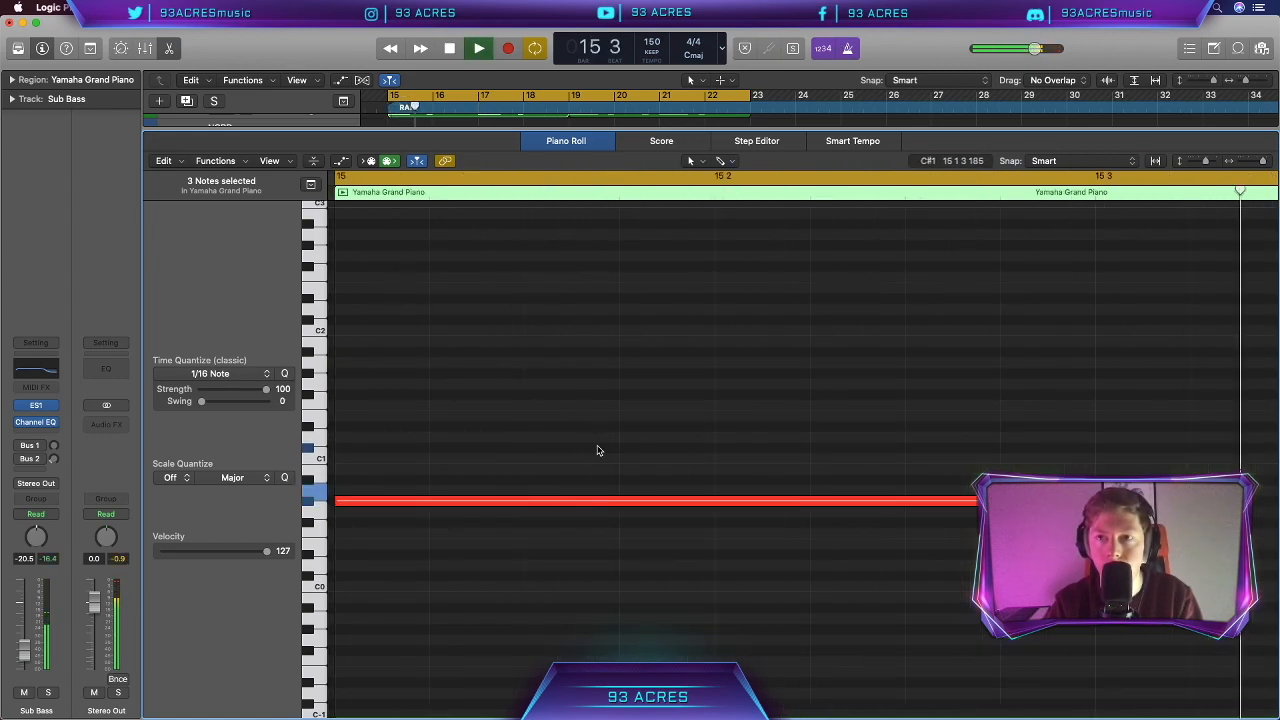
scroll(598, 450, "right", 2)
scroll(598, 450, "down", 3)
key("space")
scroll(598, 450, "right", 3)
left_click_drag(561, 378, 554, 378)
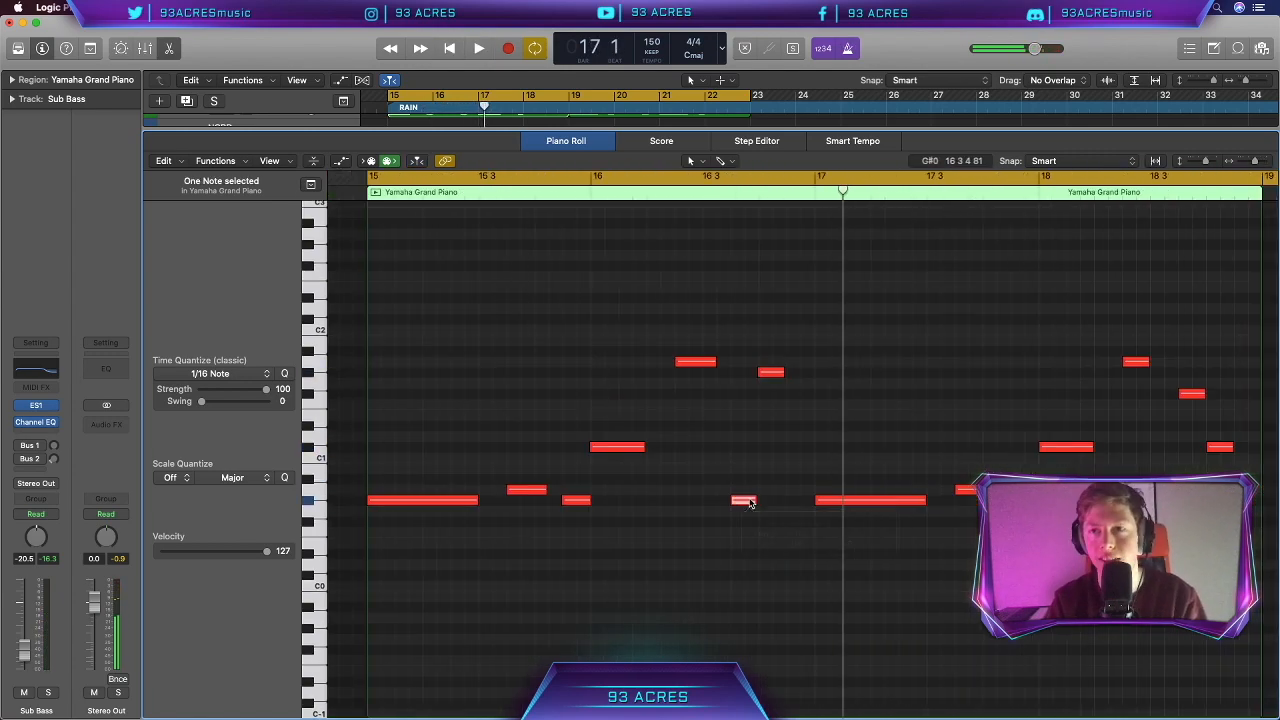
key("space")
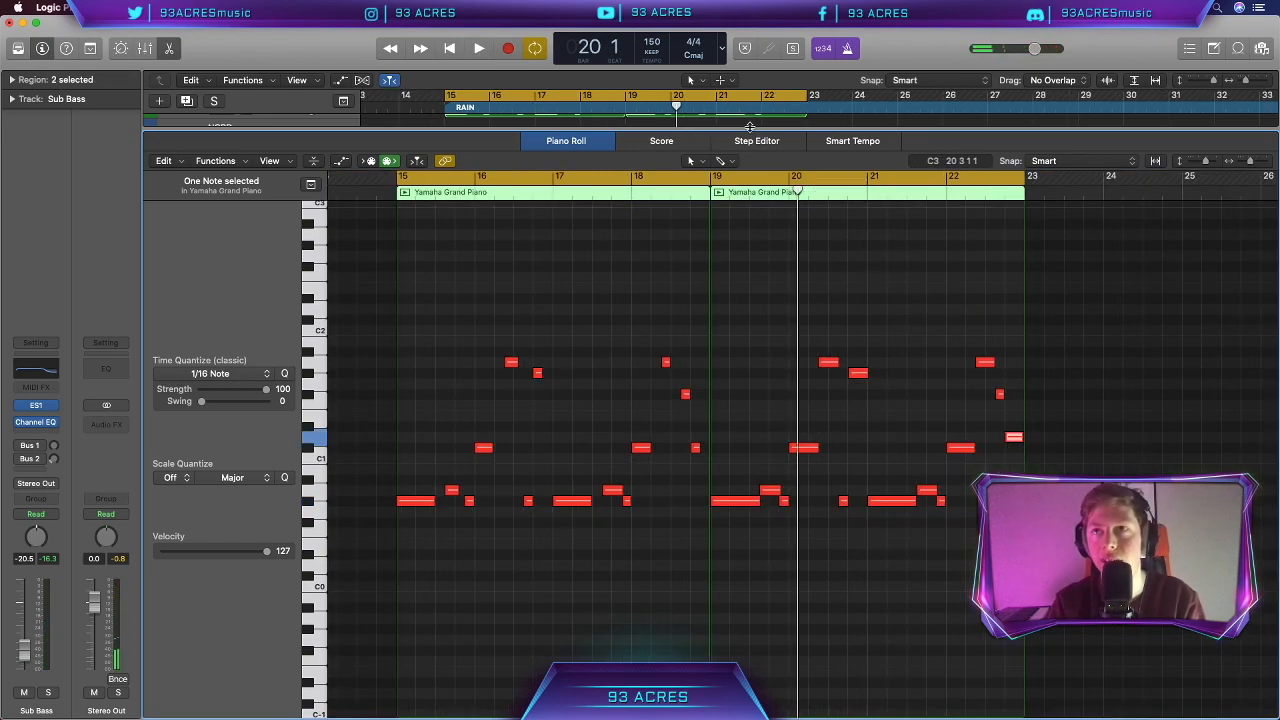
Cut the Yamaha Grand Piano's highs in its Channel EQ with a high shelf of about -14 dB at 2350 Hz
left_click_drag(750, 126, 726, 254)
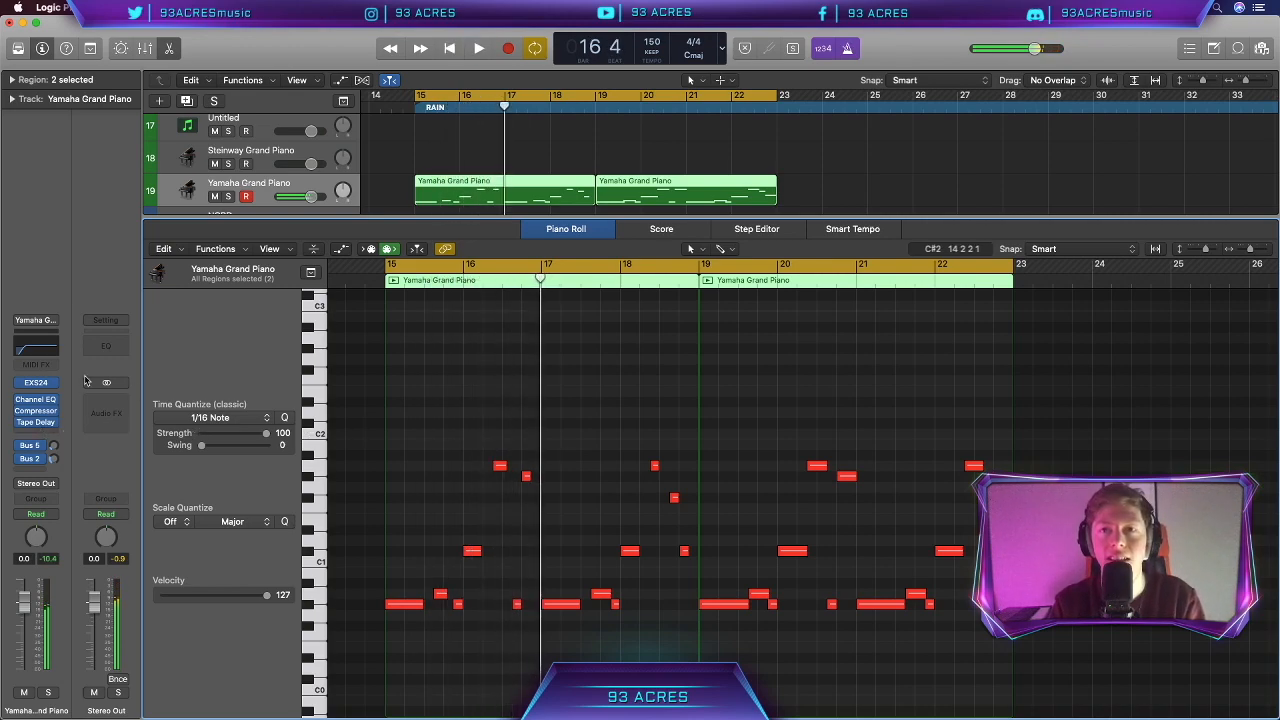
left_click(35, 400)
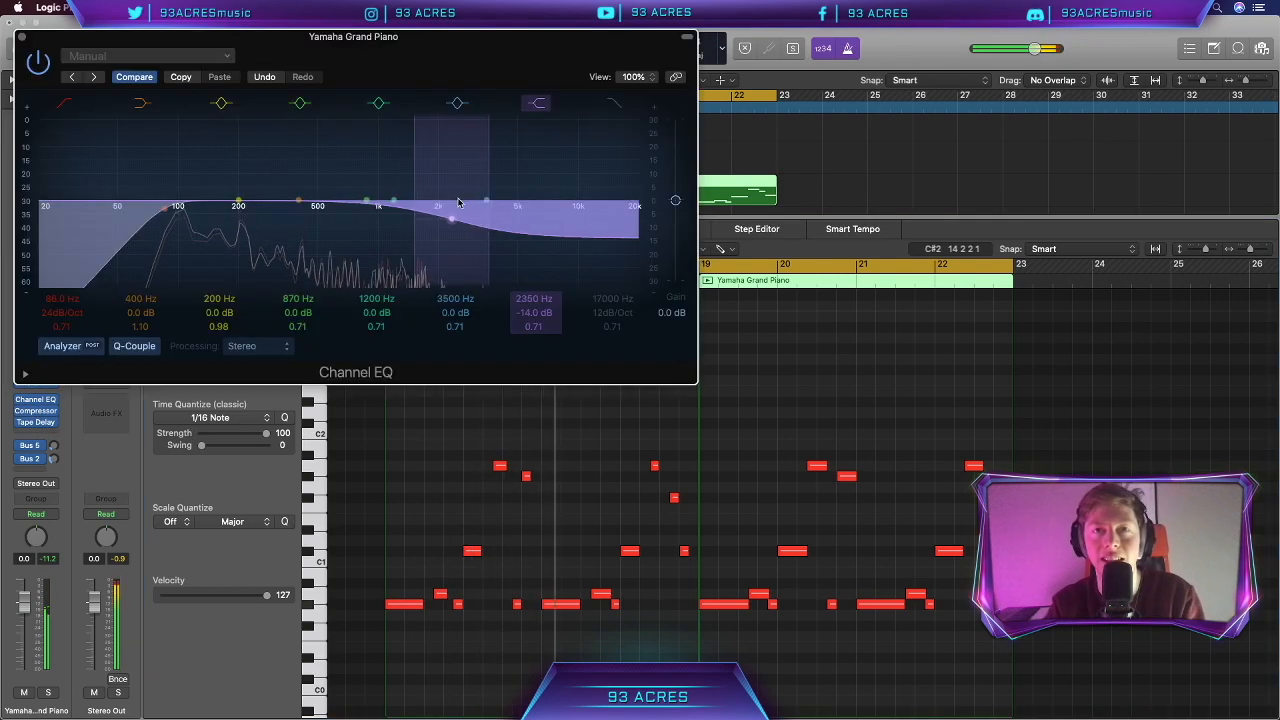
left_click(21, 38)
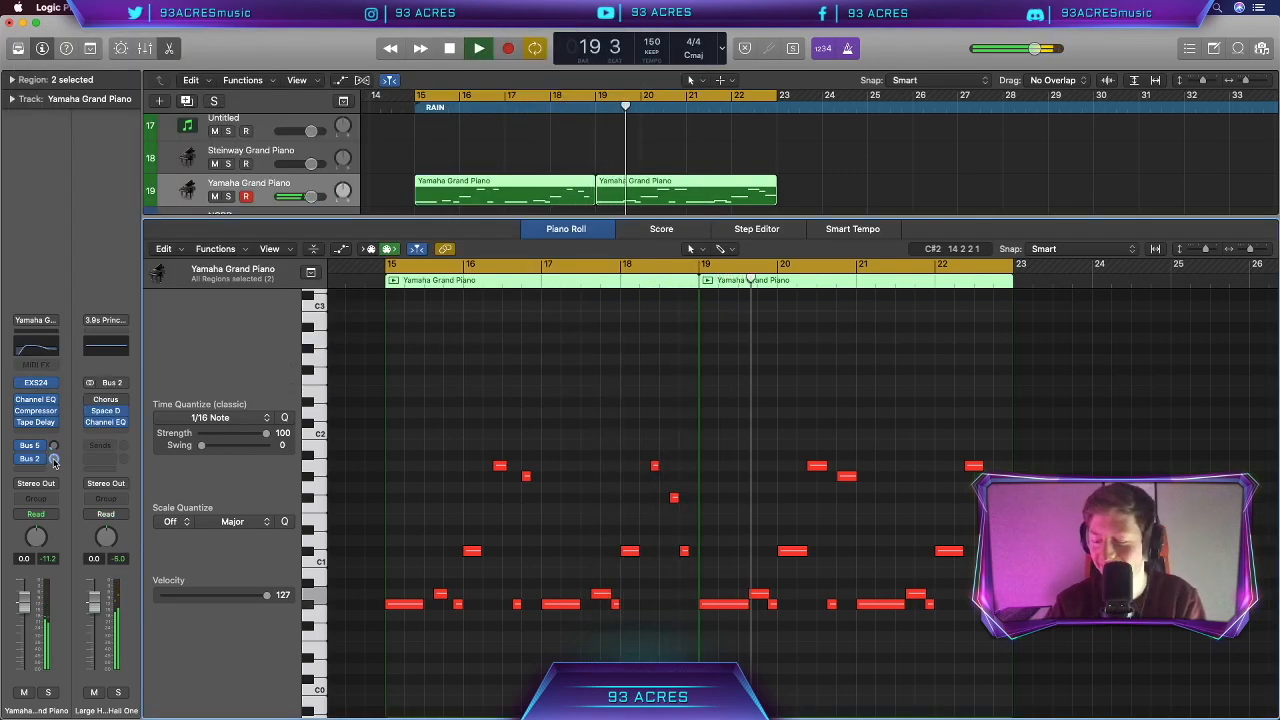
Lower the Yamaha Grand Piano's Bus 2 send, close the Piano Roll and play the loop
left_click_drag(54, 459, 55, 509)
key("space")
key("p")
key("space")
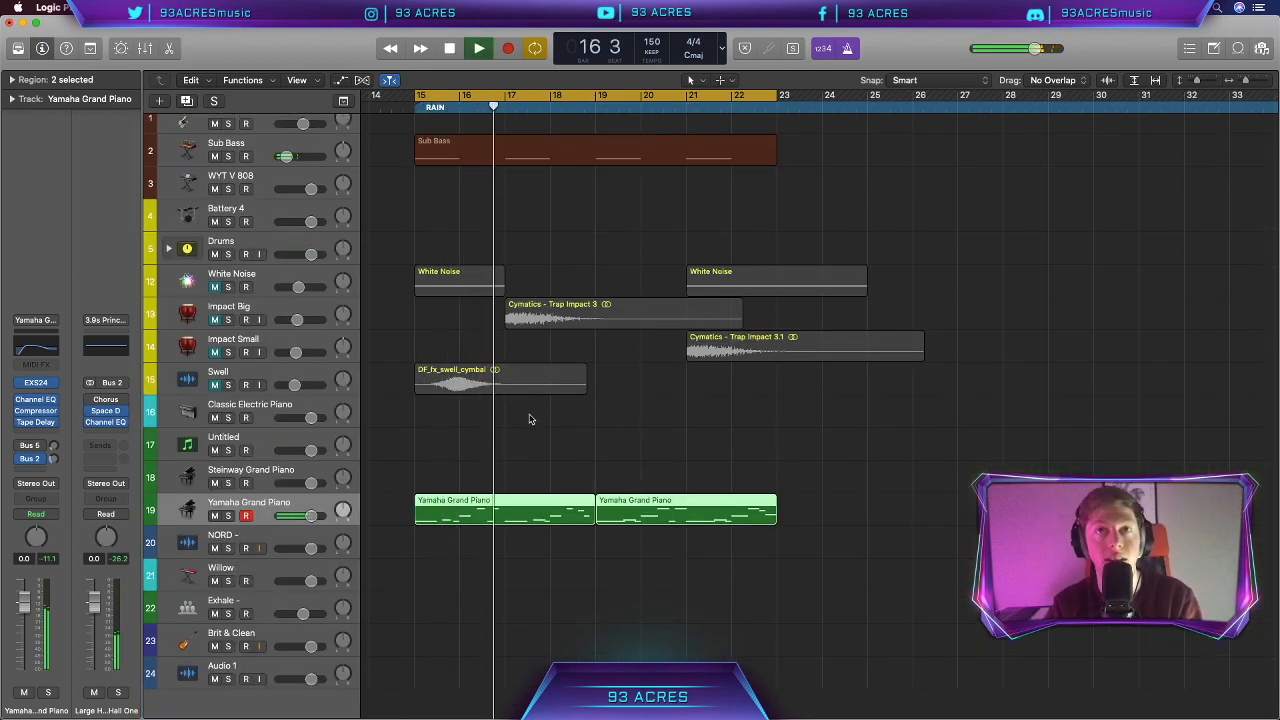
Lengthen the envelope release of the Sub Bass track's ES1 synth, audition it and close the synth
left_click(236, 145)
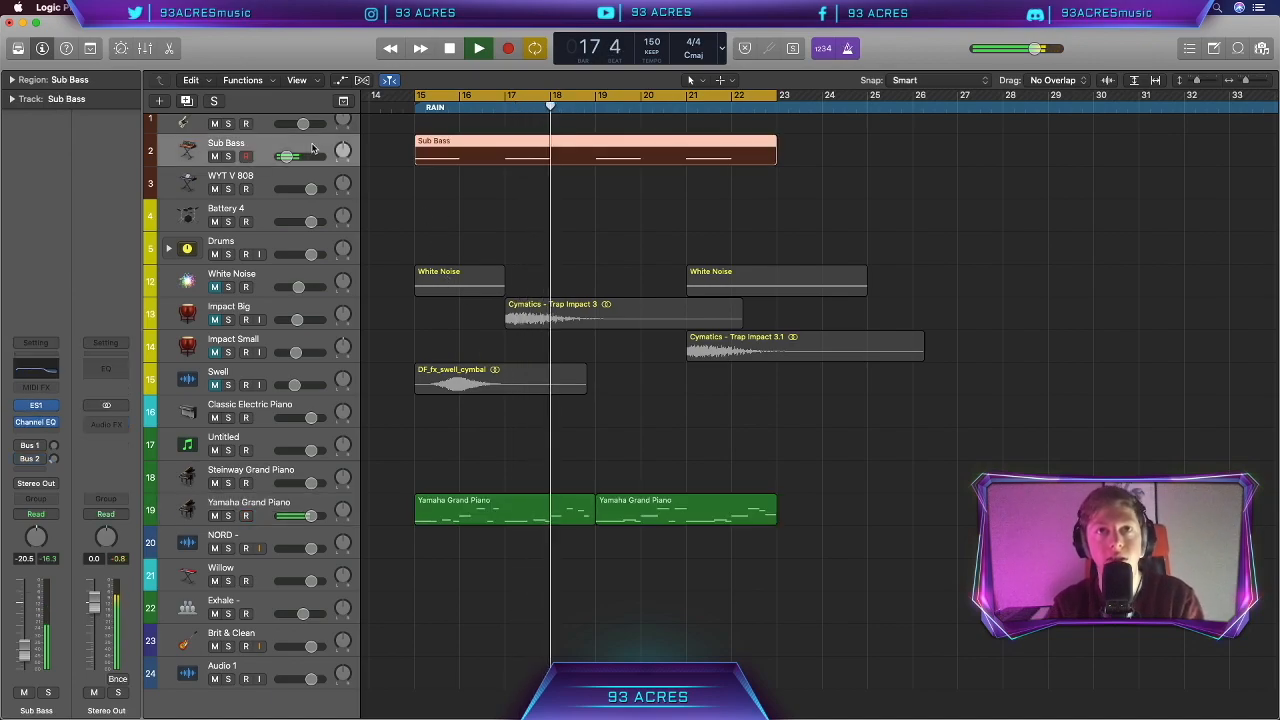
left_click(33, 408)
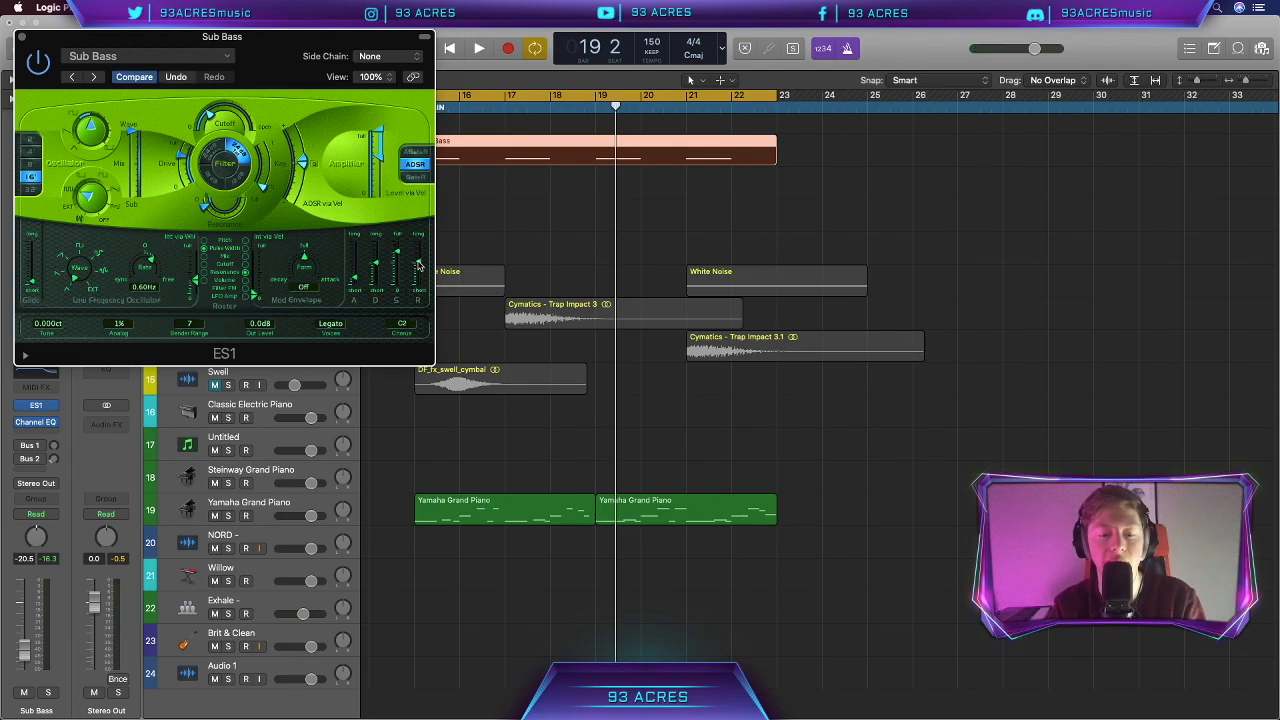
key("space")
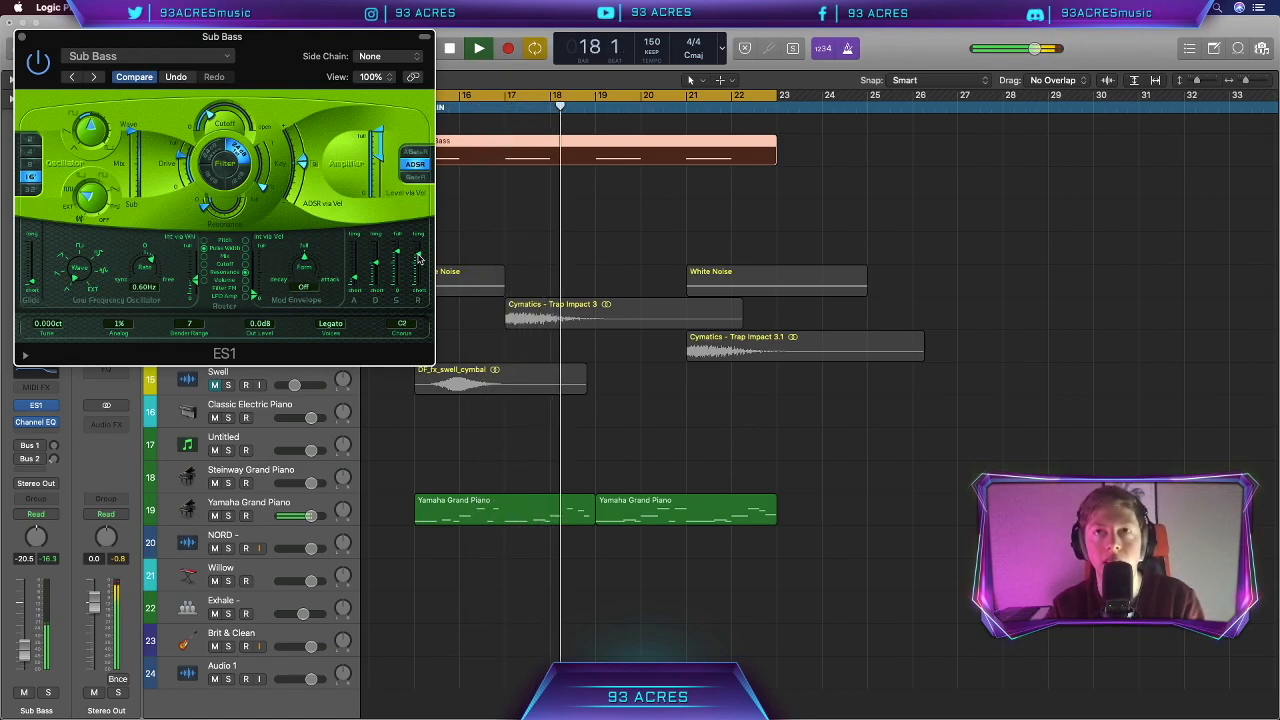
left_click_drag(419, 259, 429, 209)
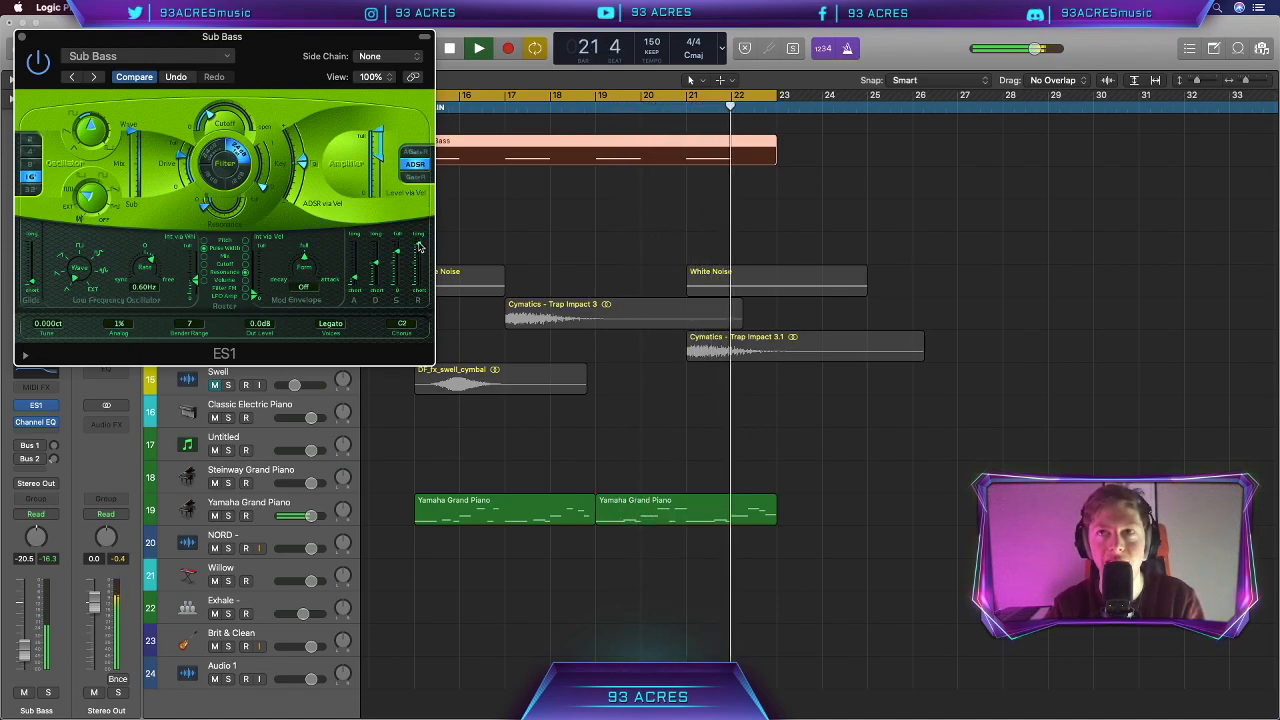
key("space")
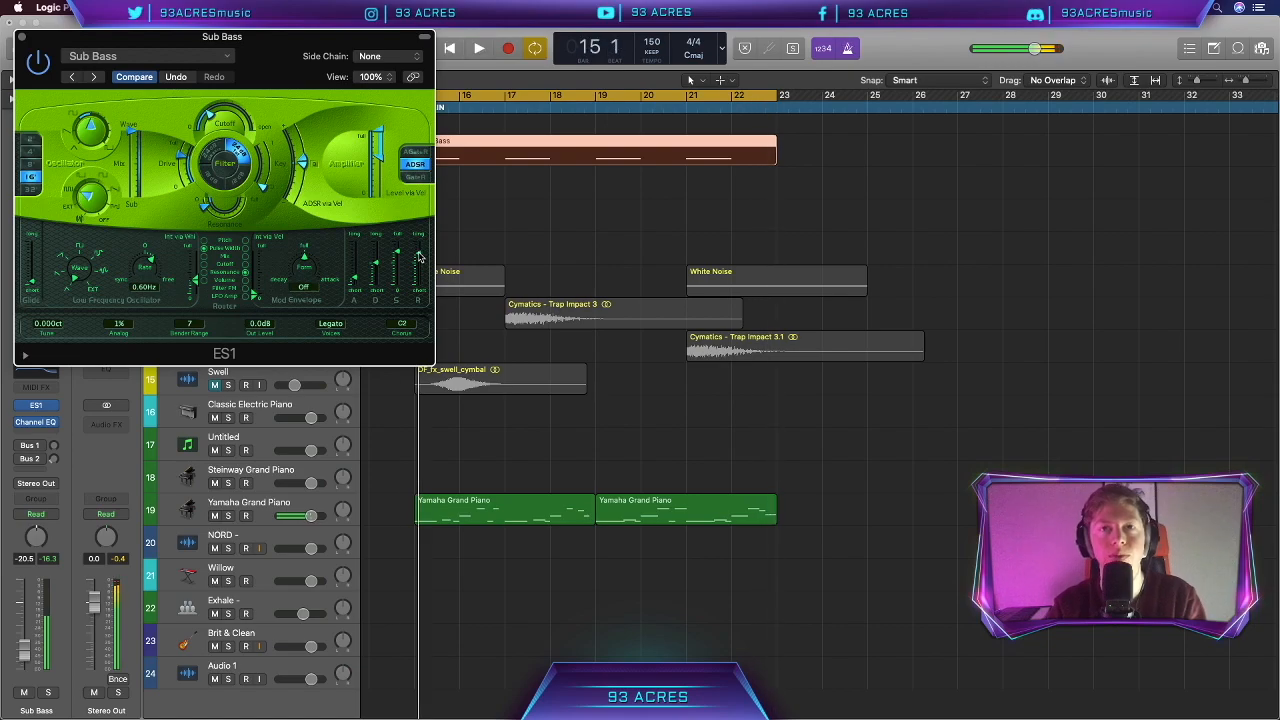
left_click(22, 39)
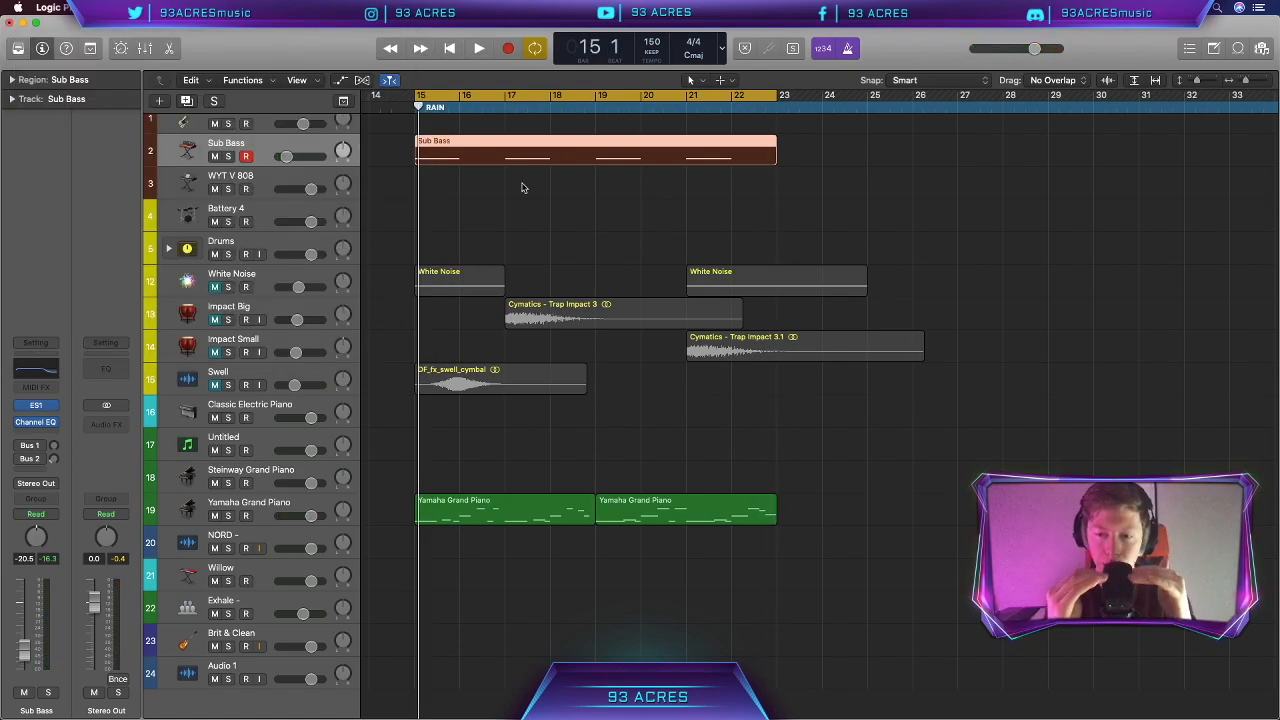
Expand the Drums stack and create one software instrument track below Battery 4
scroll(521, 187, "up", 1)
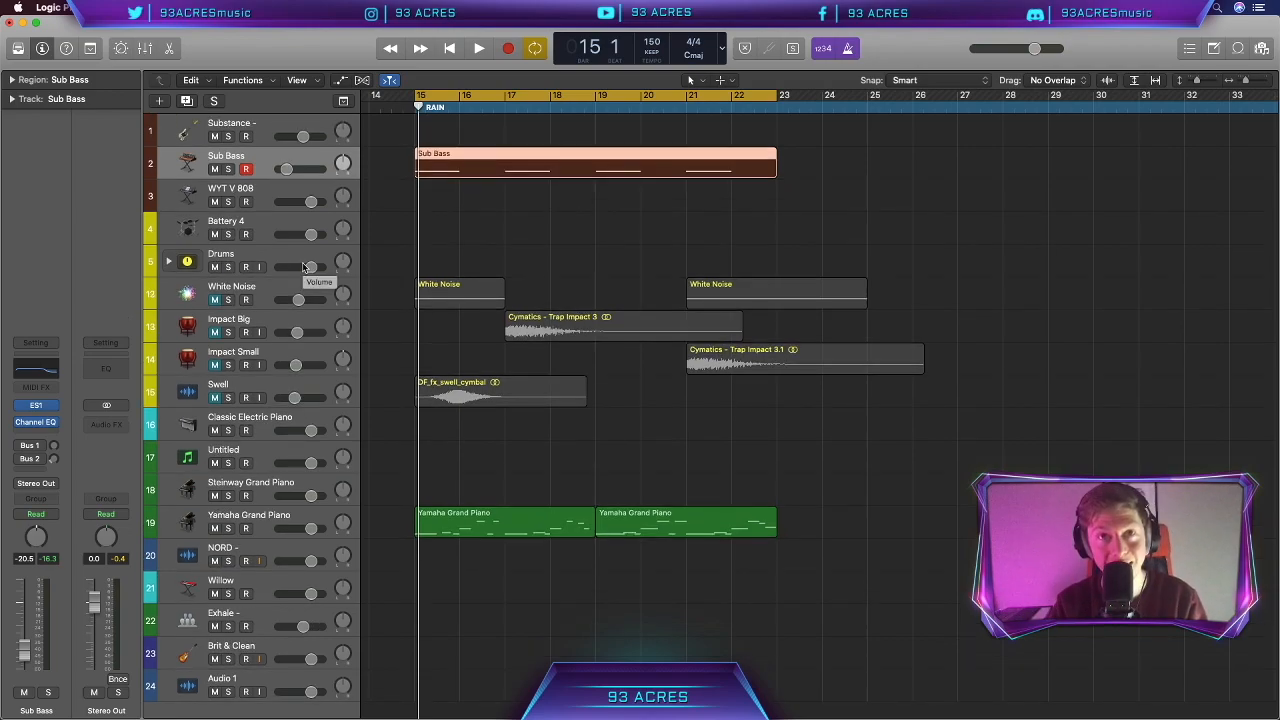
left_click(169, 261)
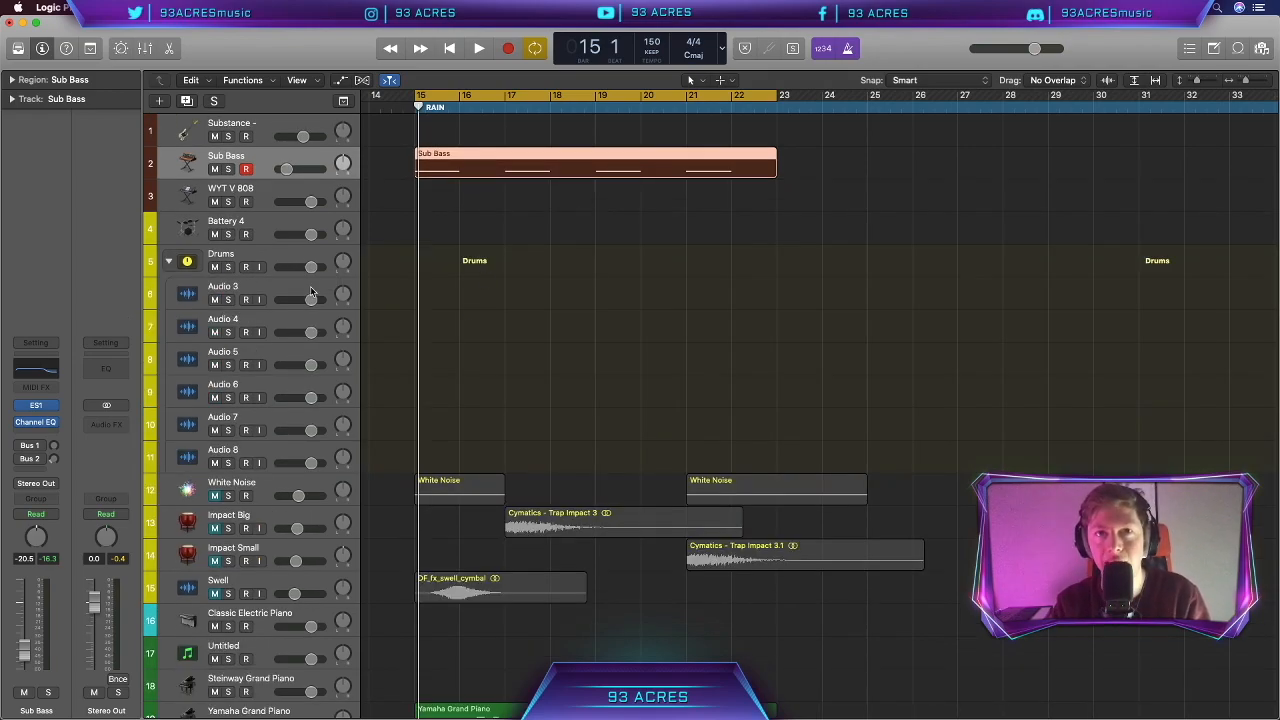
left_click(563, 346)
scroll(561, 346, "left", 1)
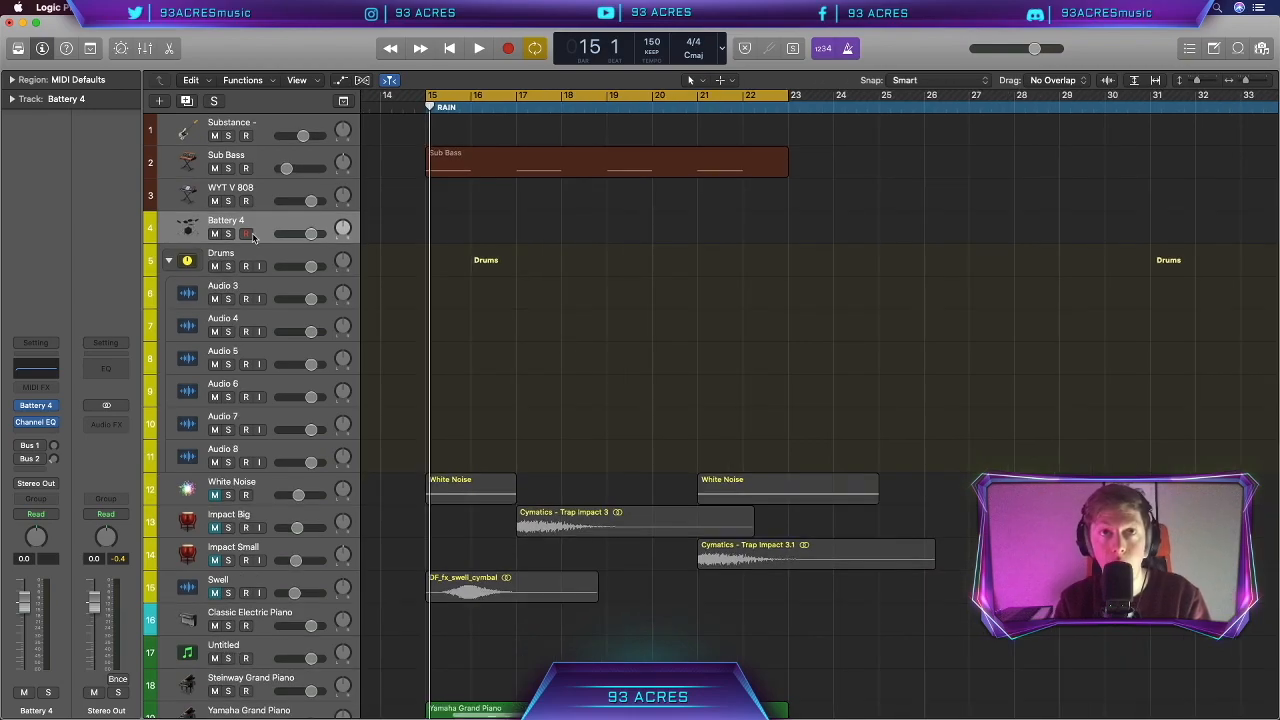
left_click(159, 102)
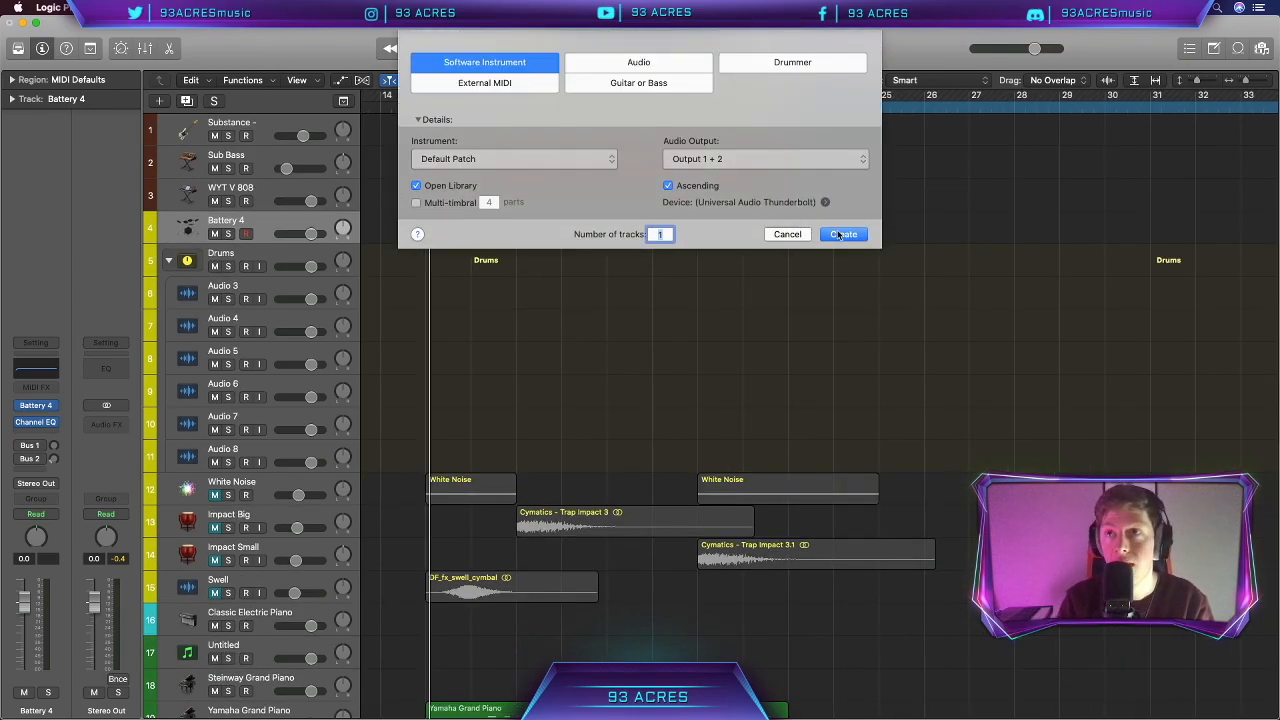
left_click(843, 234)
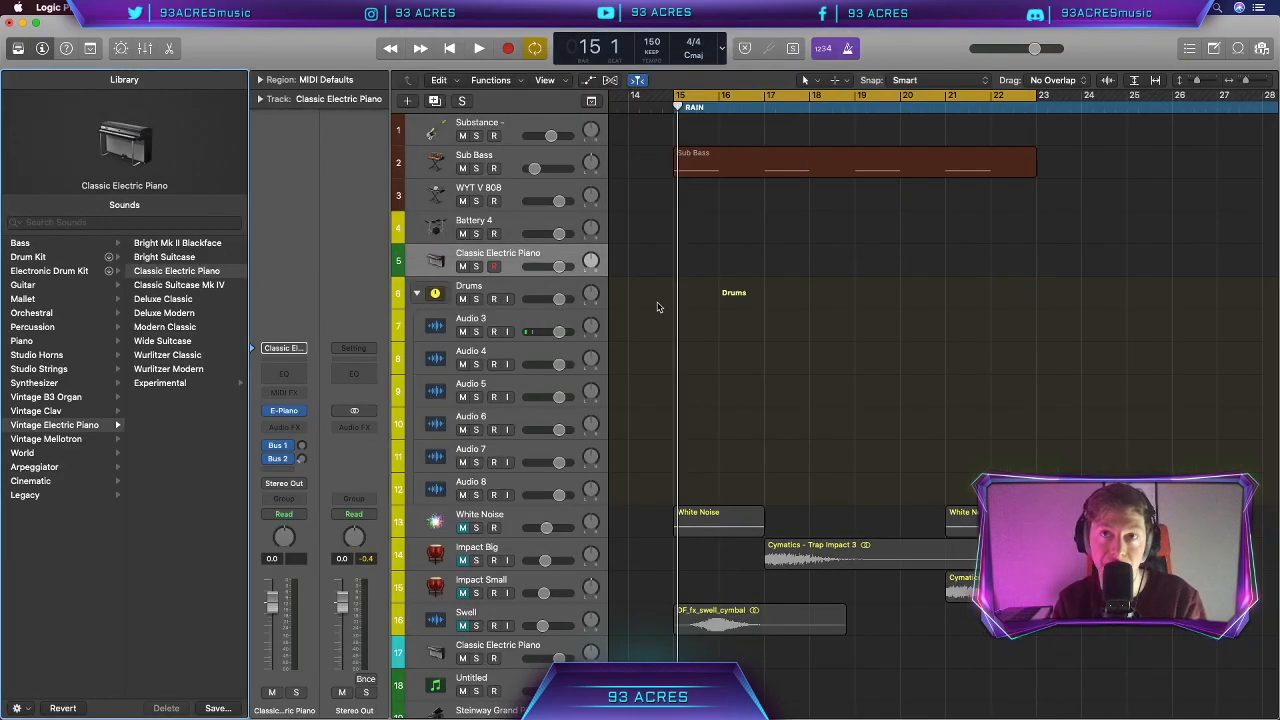
Close the Library, load a stereo EXS24 sampler on the new track and choose the HH Harlem setting
key("y")
left_click(30, 348)
mouse_move(128, 443)
mouse_move(165, 537)
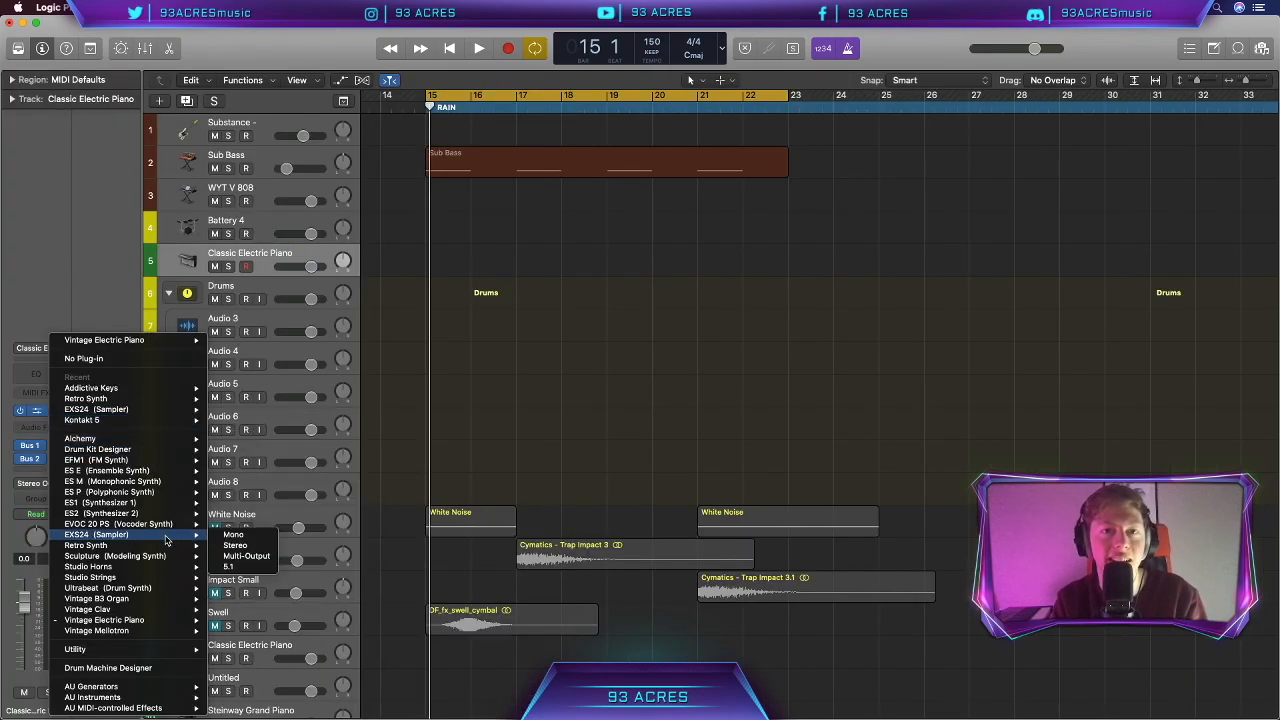
left_click(255, 546)
left_click(173, 57)
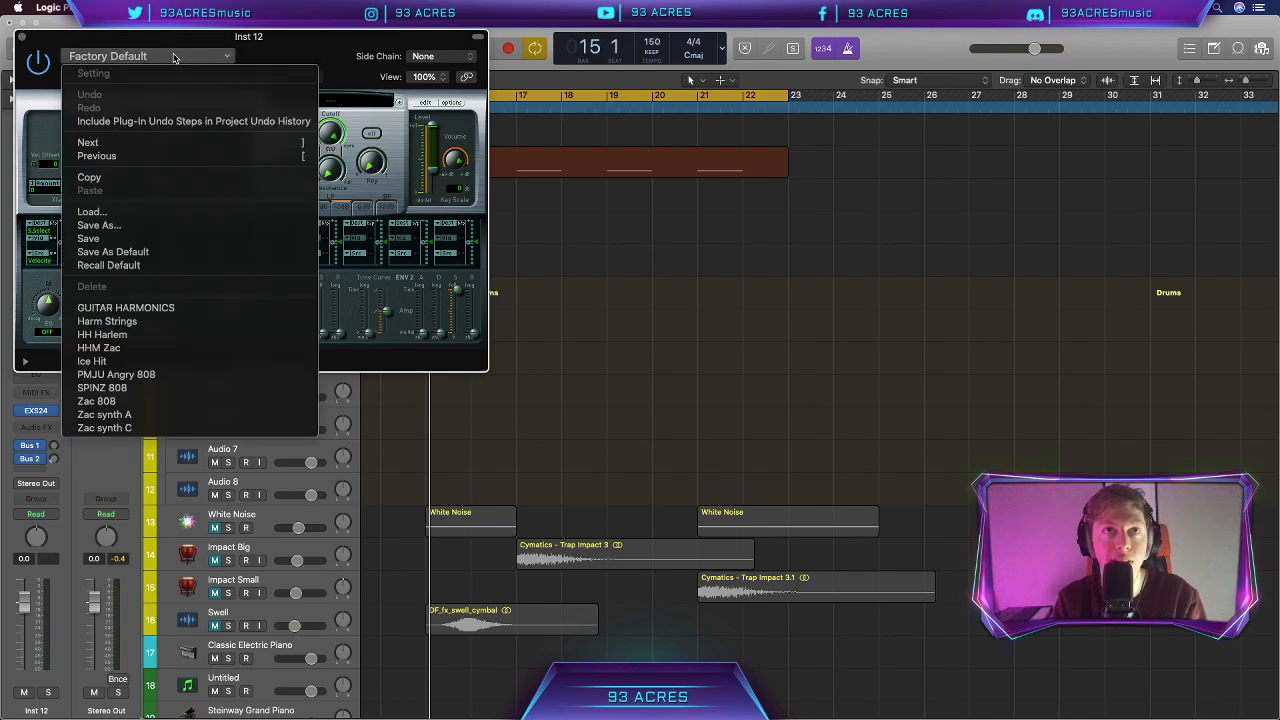
left_click(95, 337)
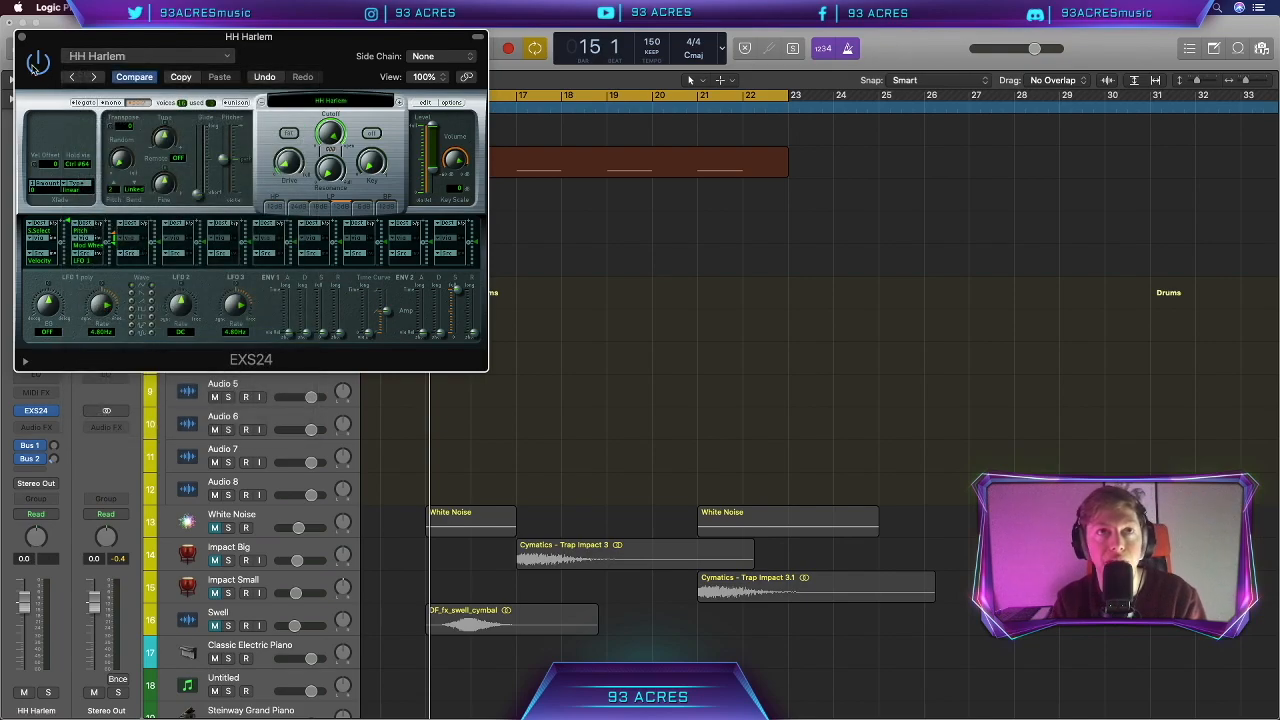
Add a low cut at 126 Hz with 24 dB/Oct to the HH Harlem track's Channel EQ and close the plug-in
left_click(21, 38)
left_click(70, 100)
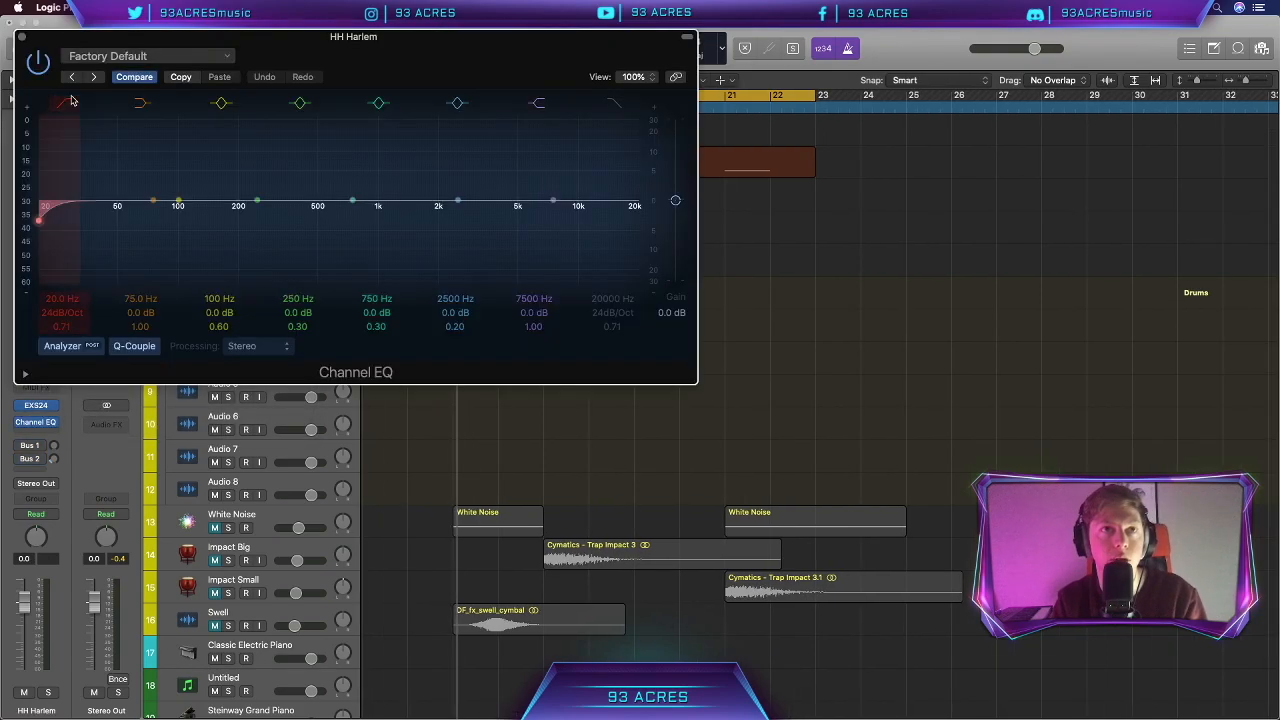
left_click_drag(53, 219, 200, 205)
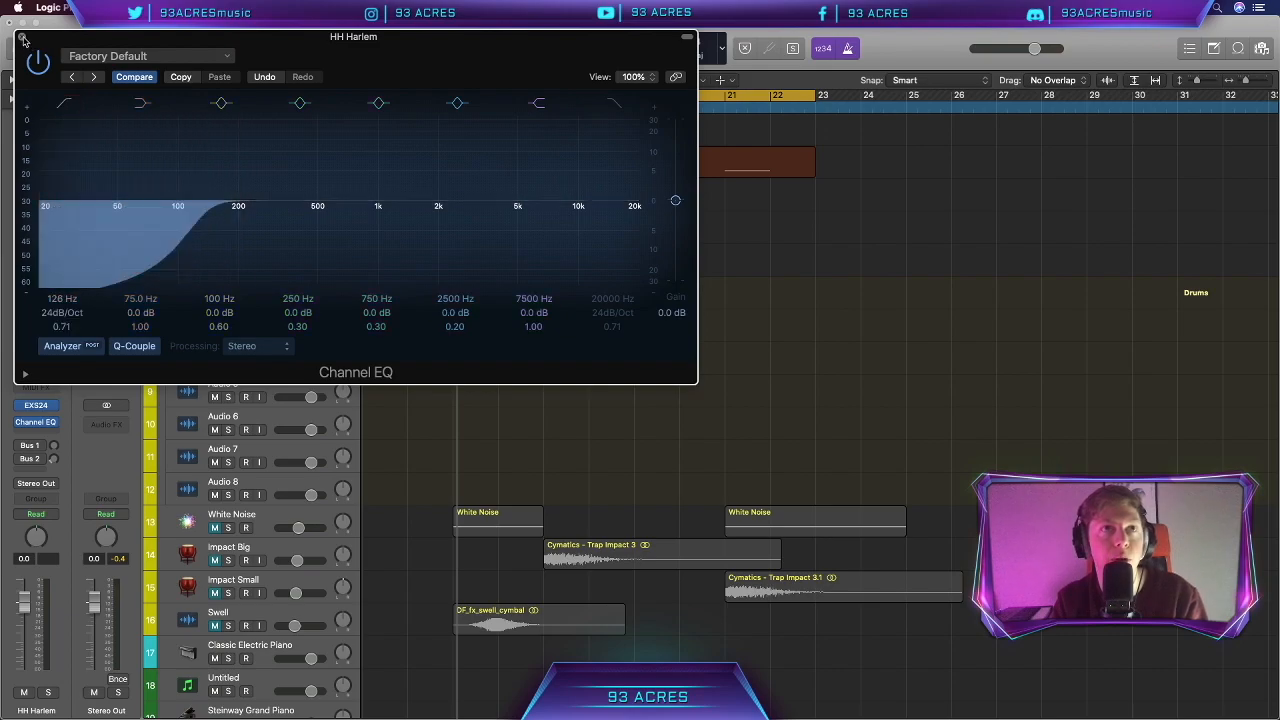
left_click(22, 38)
Record a two-bar hi-hat pattern on the HH Harlem track and move its first three notes to start at bar 15
key("r")
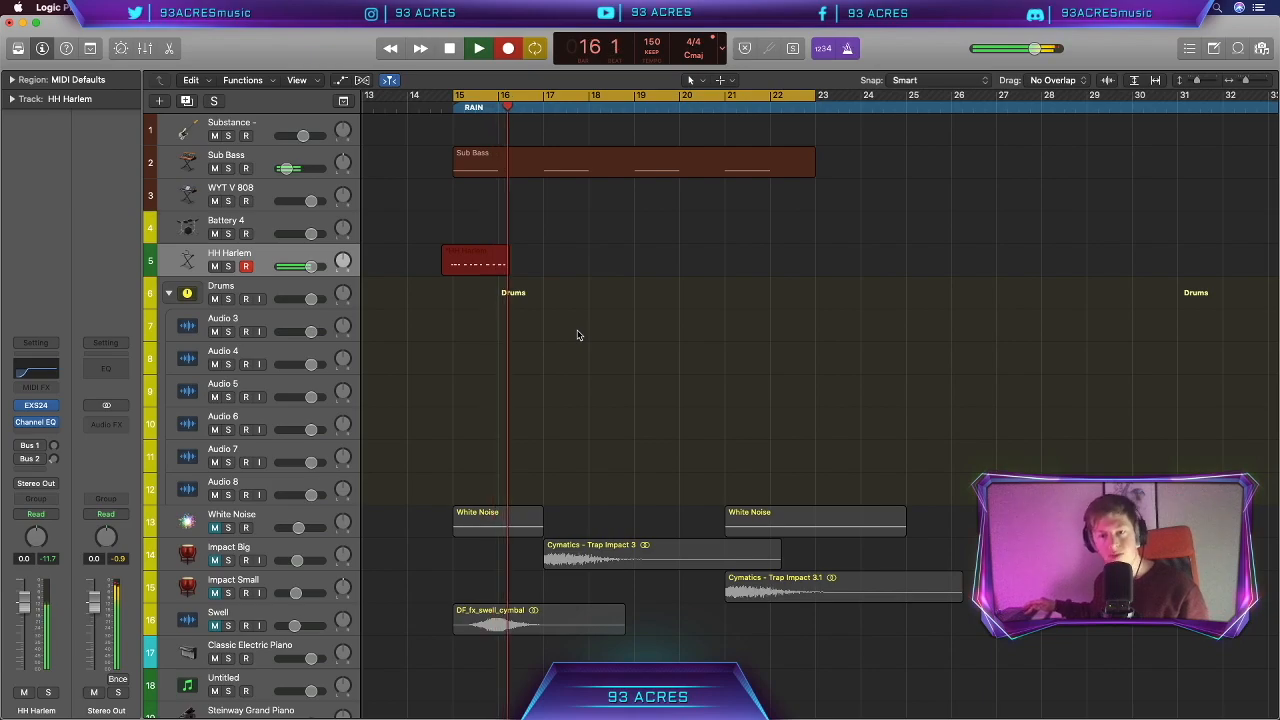
key("space")
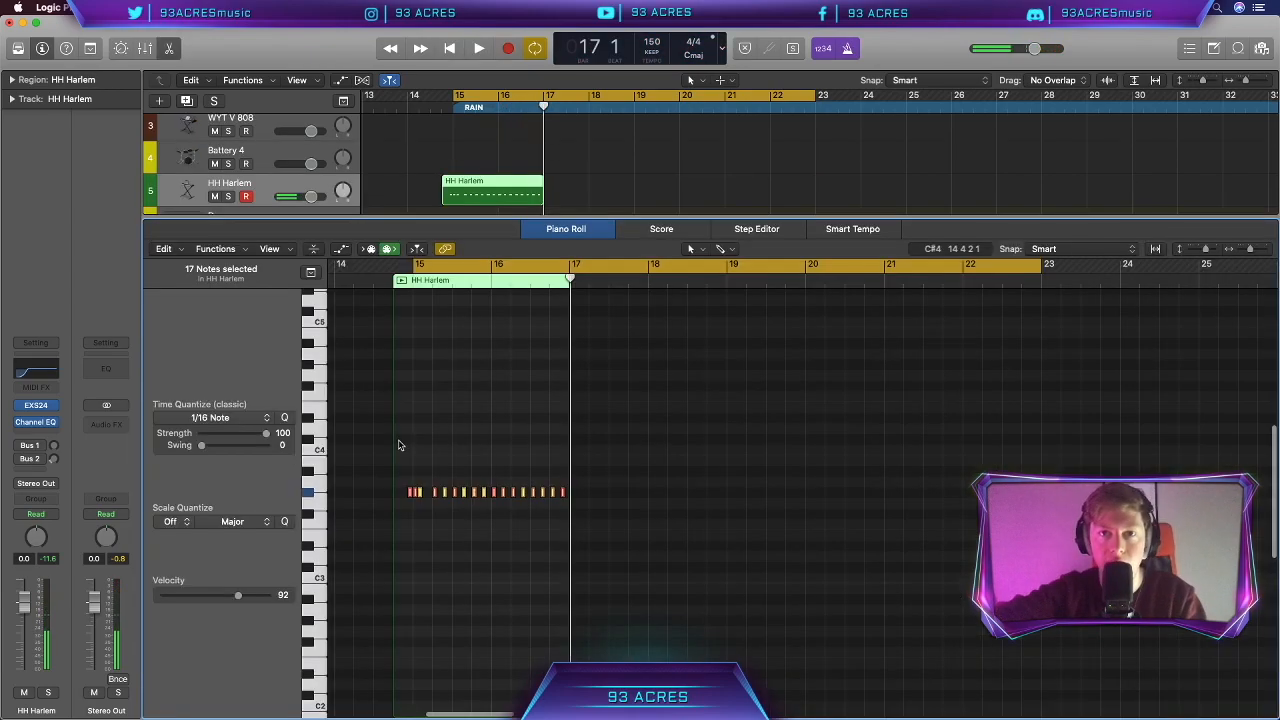
scroll(400, 446, "up", 5)
left_click_drag(434, 464, 370, 502)
left_click_drag(382, 493, 394, 496)
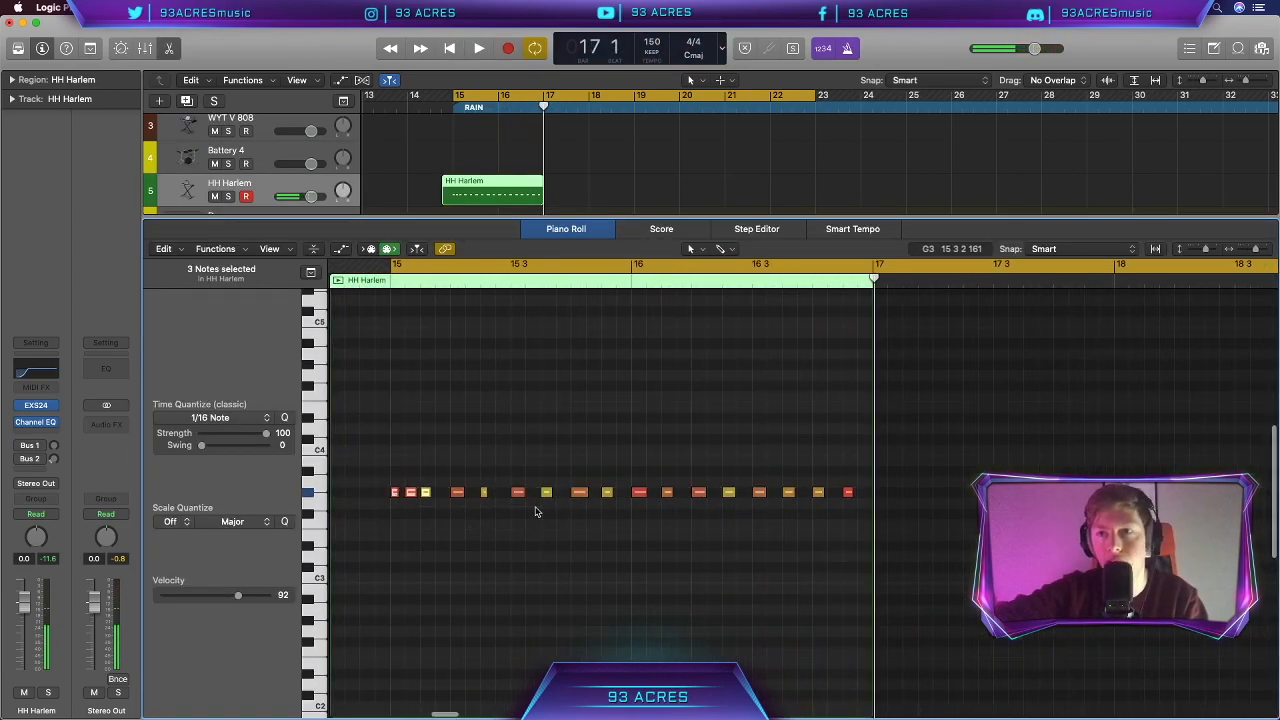
Trim the HH Harlem region's start to bar 15, adjust the velocities of individual hi-hat notes and play the pattern
left_click(560, 402)
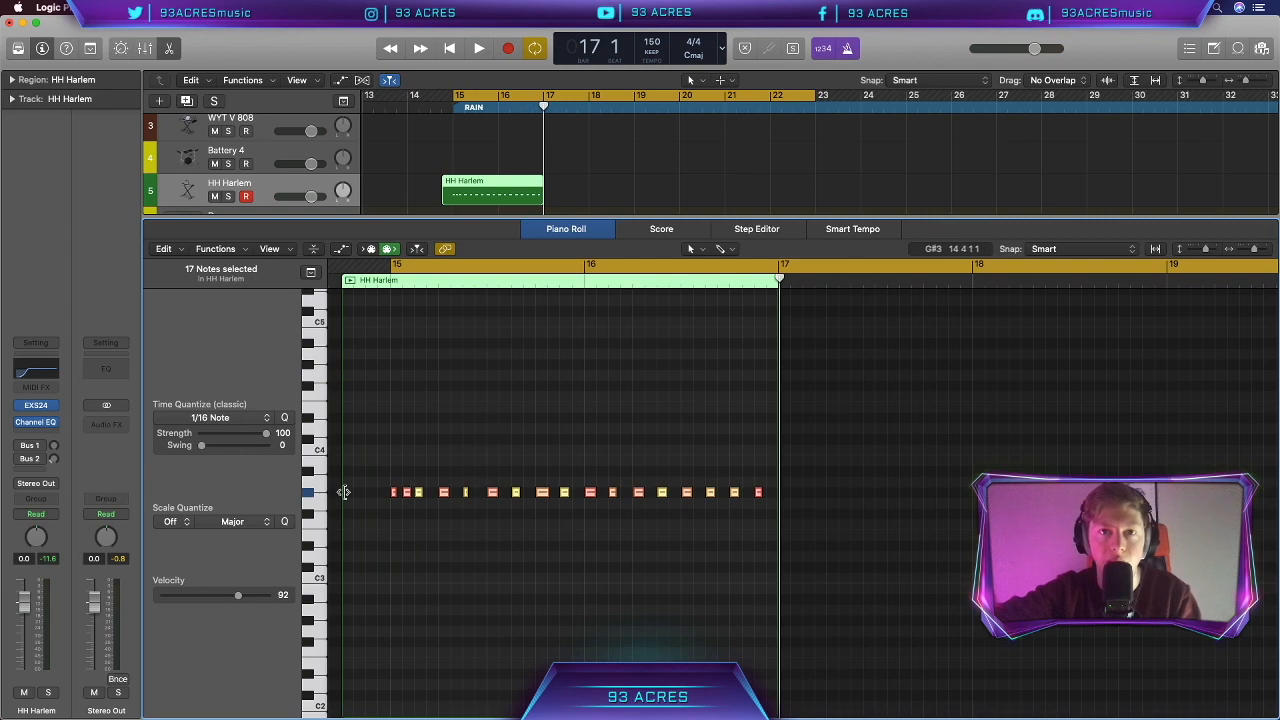
left_click_drag(343, 491, 391, 491)
left_click(406, 493)
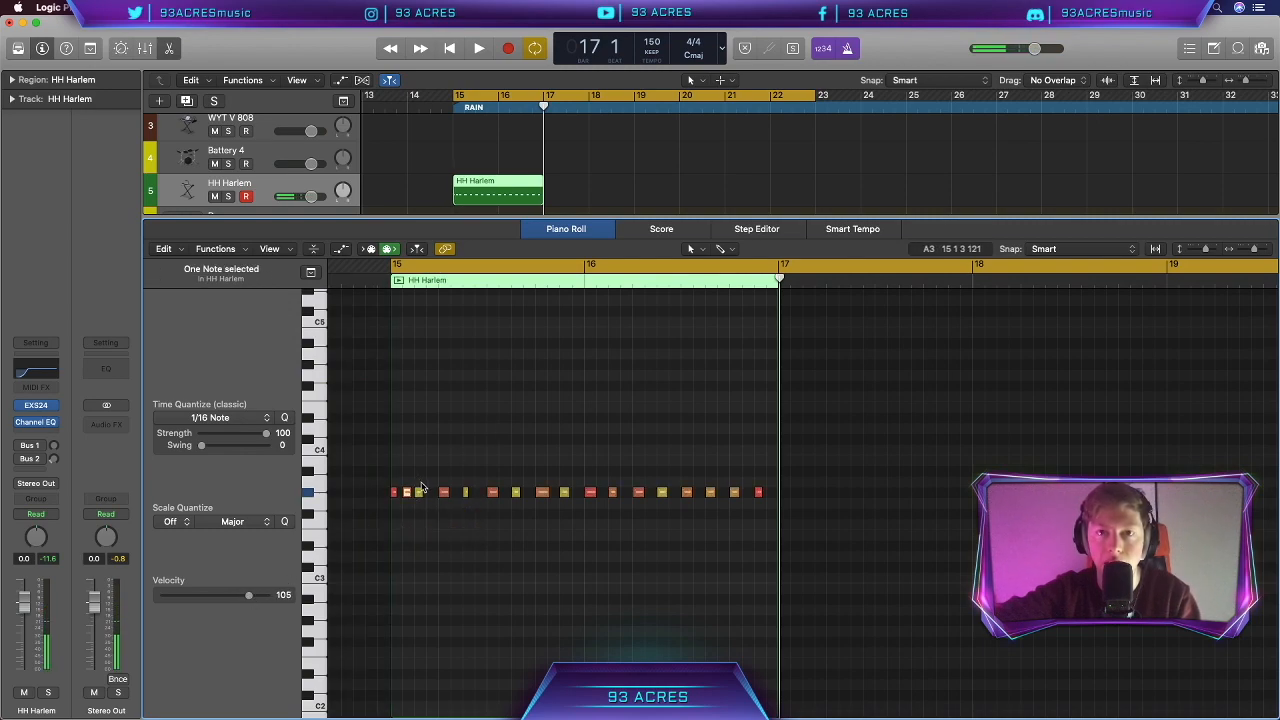
left_click(731, 492)
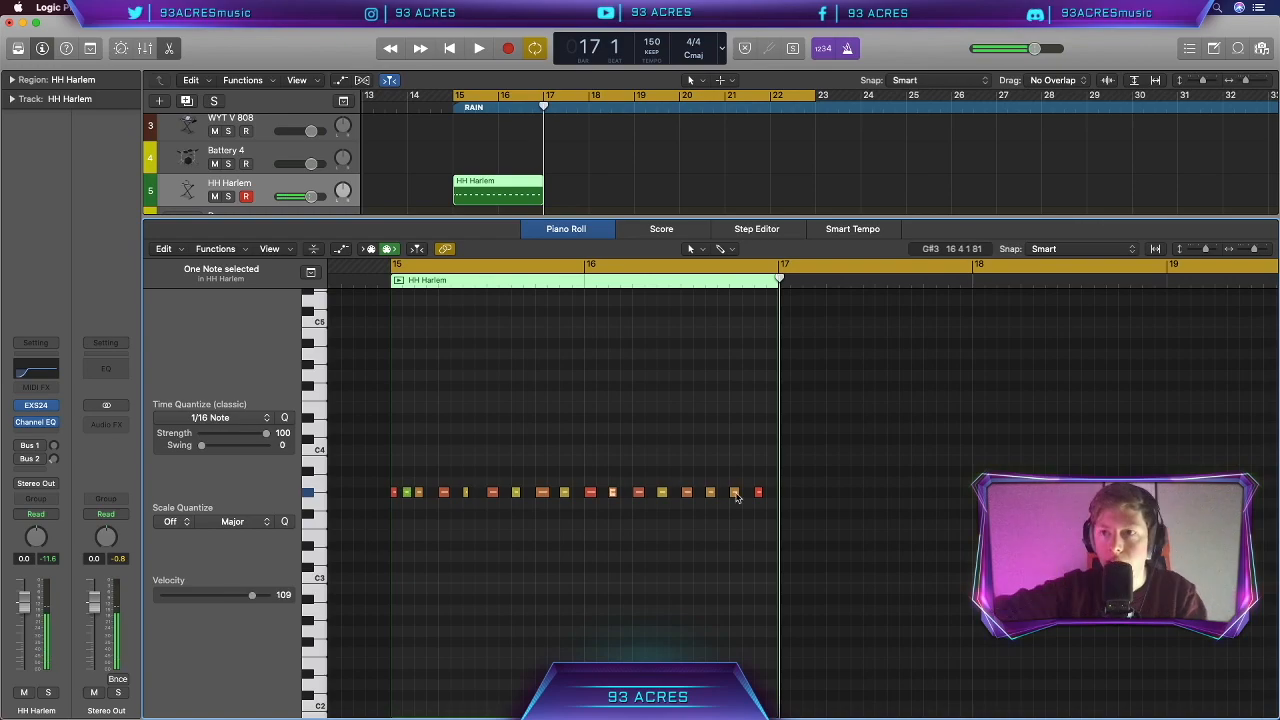
key("space")
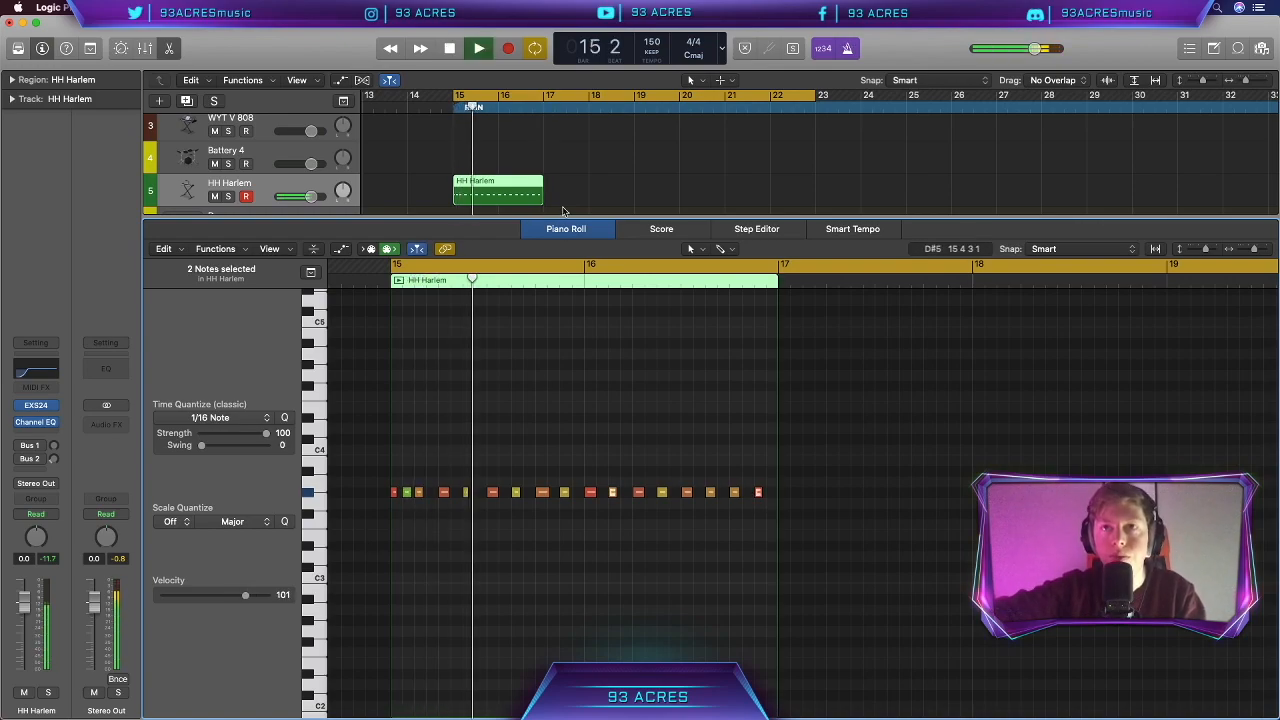
Loop the HH Harlem region up to bar 23 and close the Piano Roll
left_click(548, 181)
left_click_drag(548, 181, 813, 181)
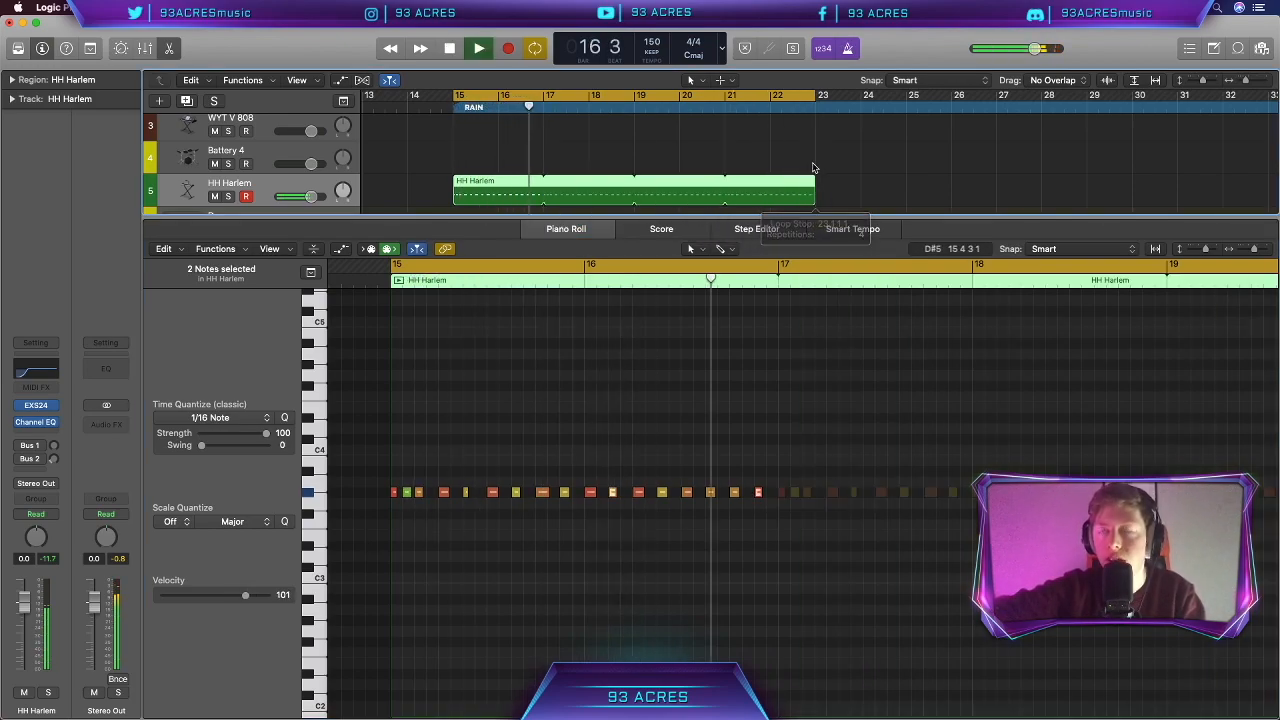
key("e")
scroll(577, 378, "up", 1)
scroll(580, 374, "left", 2)
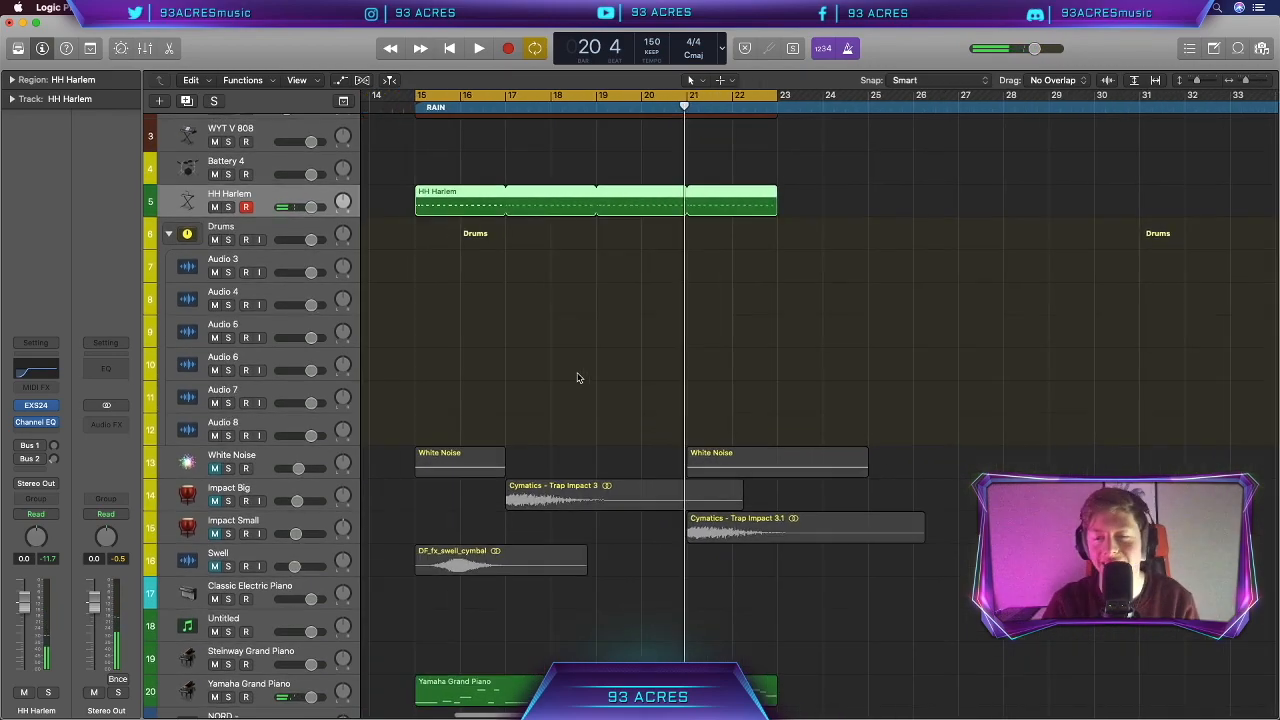
From Splice's downloads filtered by drums, snares and claps, place DJ_LUIAN_clap_snare.wav on Audio 3 in bar 15 and set the track volume to -9.6 dB
left_click(447, 296)
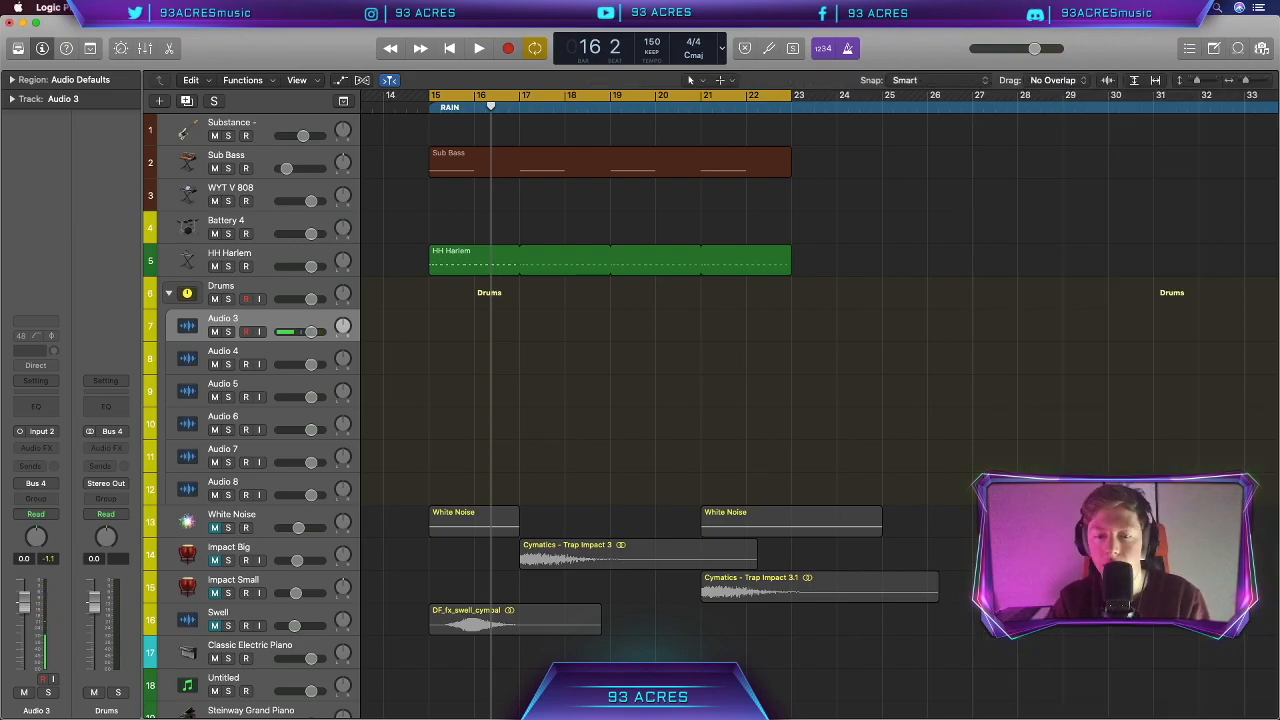
left_click_drag(1018, 190, 1148, 144)
left_click(1104, 398)
left_click(1072, 210)
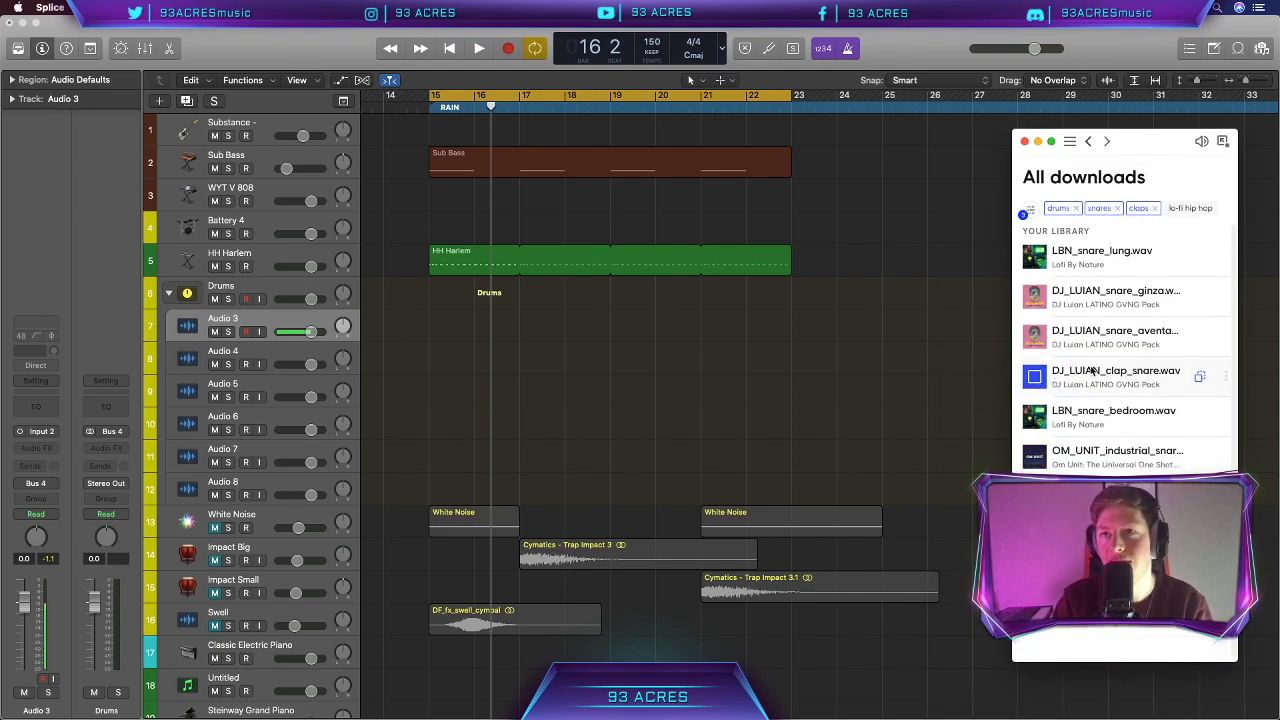
left_click_drag(1090, 371, 450, 327)
left_click_drag(311, 332, 296, 333)
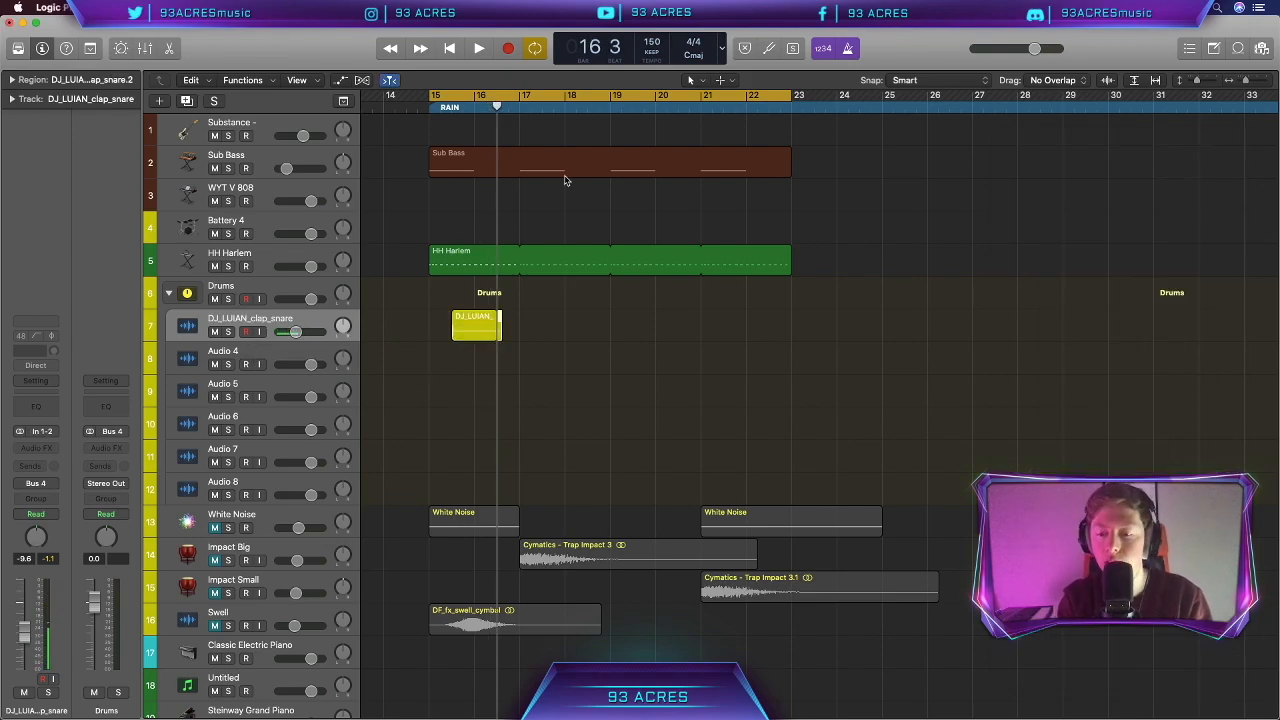
Make the Fade Tool the secondary tool, fade out the clap region's end and loop it up to bar 23
left_click(720, 81)
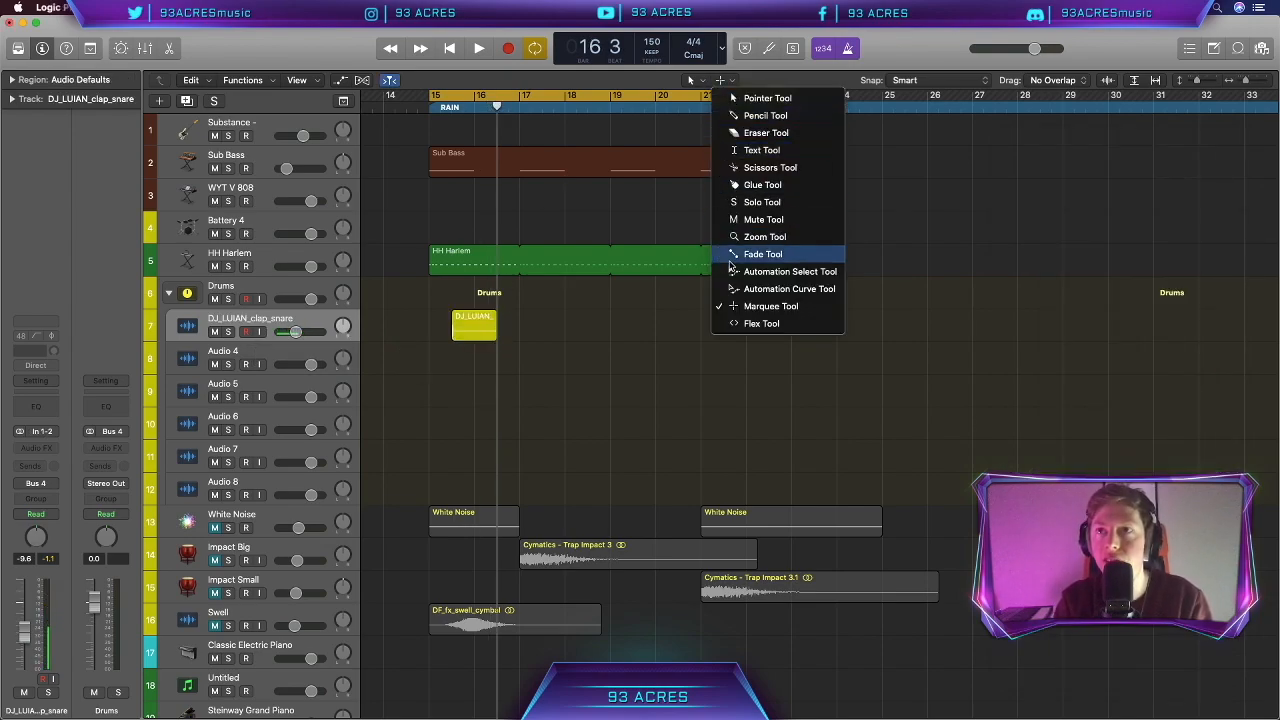
left_click(780, 270)
left_click_drag(499, 319, 792, 310)
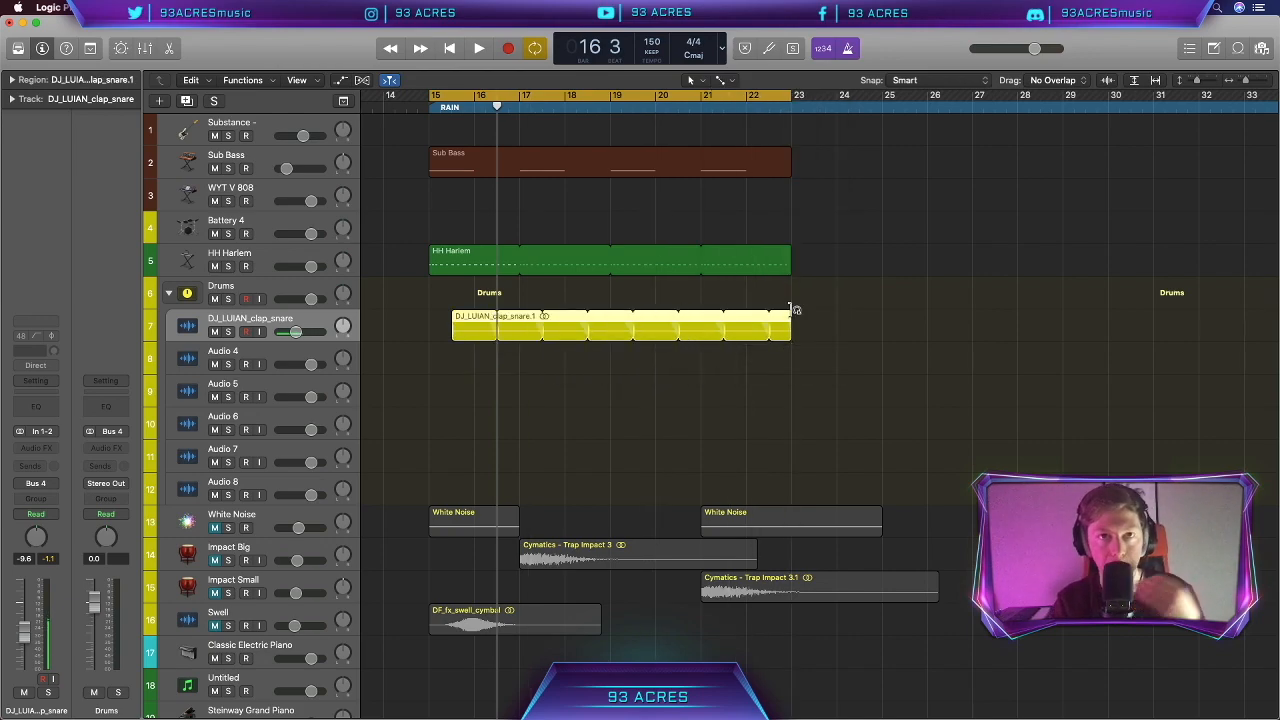
Duplicate the clap track and shorten the region on the copy
key("super+d")
left_click_drag(792, 356, 495, 360)
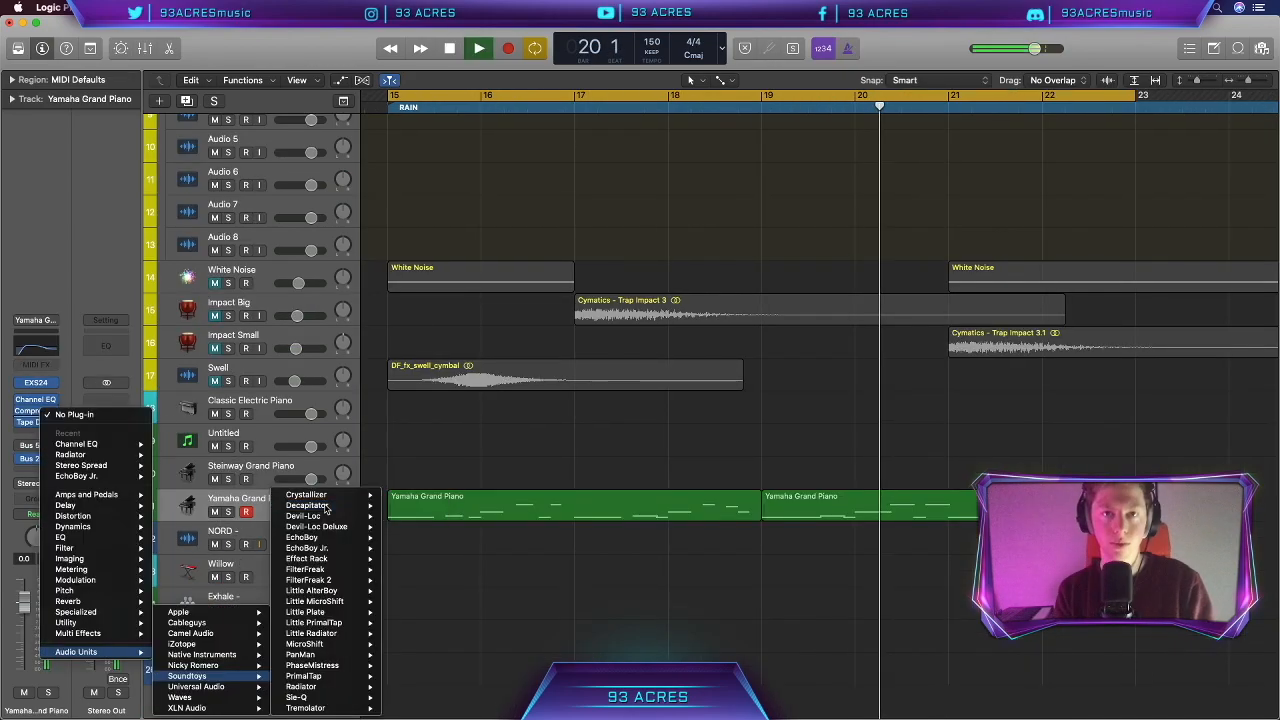
Insert Soundtoys Decapitator on the Yamaha Grand Piano track, raise its Drive, and compare style E before returning to style A
left_click(430, 270)
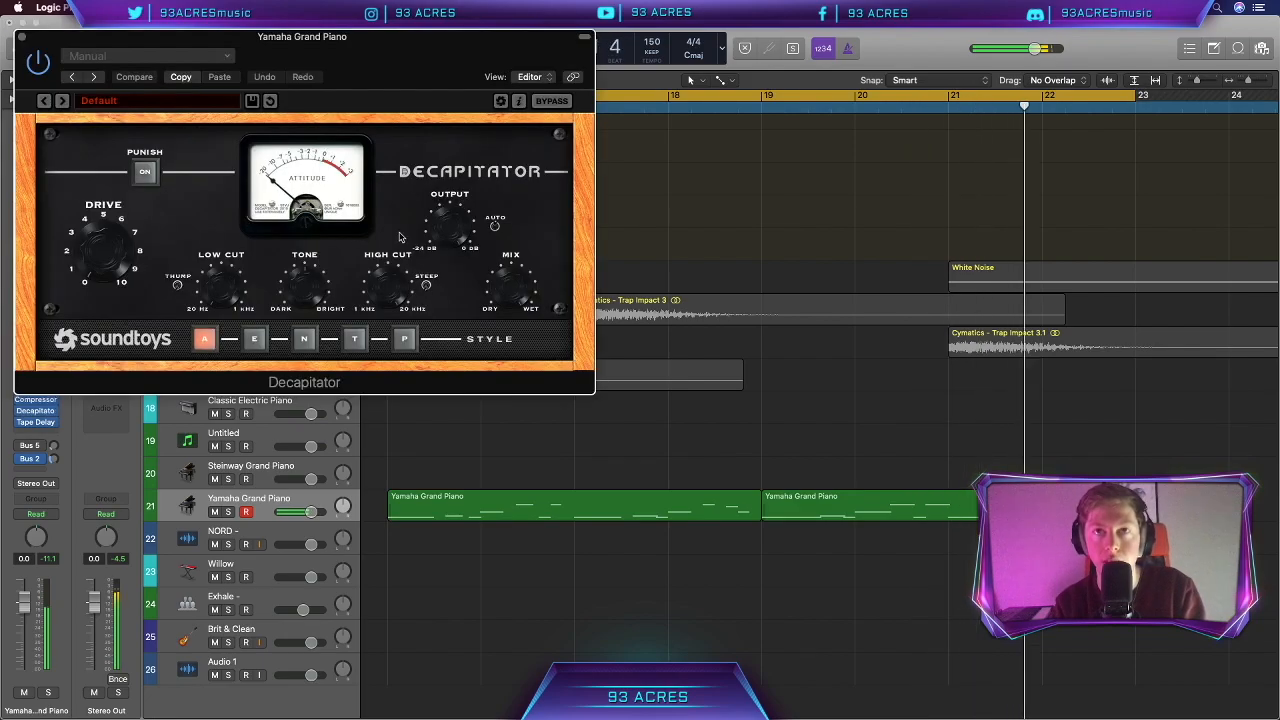
left_click_drag(112, 262, 111, 184)
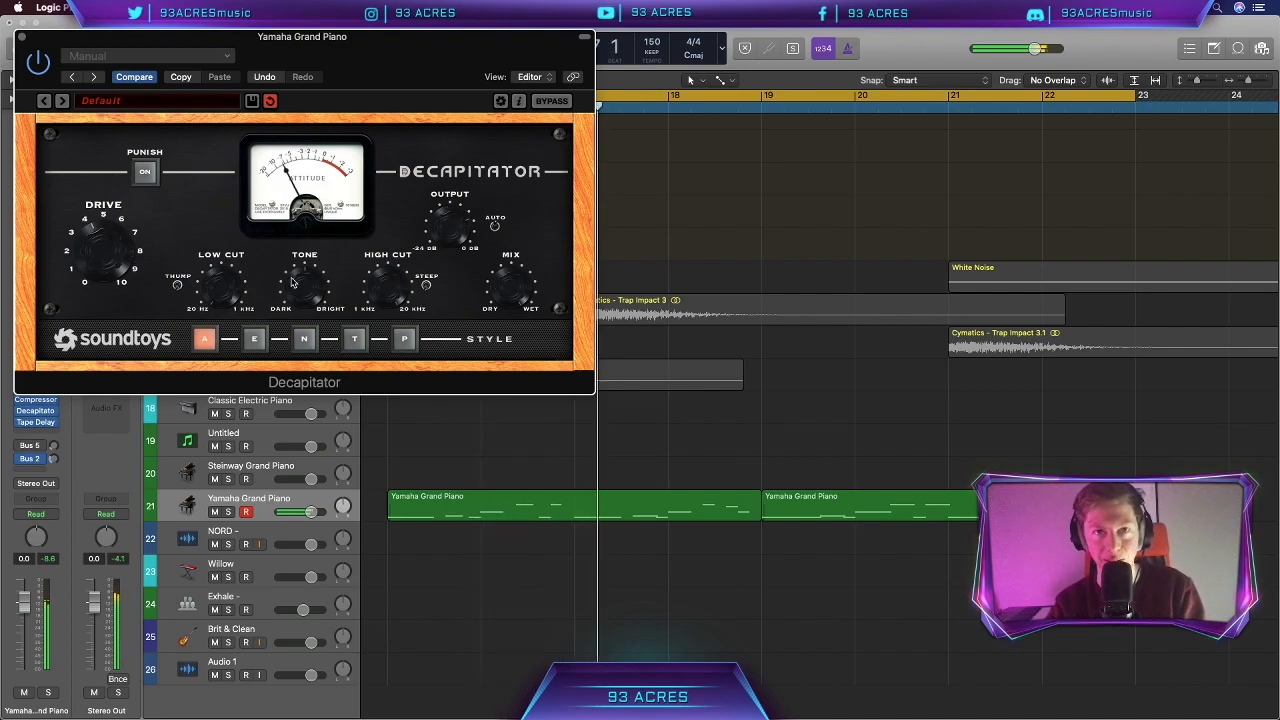
left_click(254, 338)
left_click(206, 339)
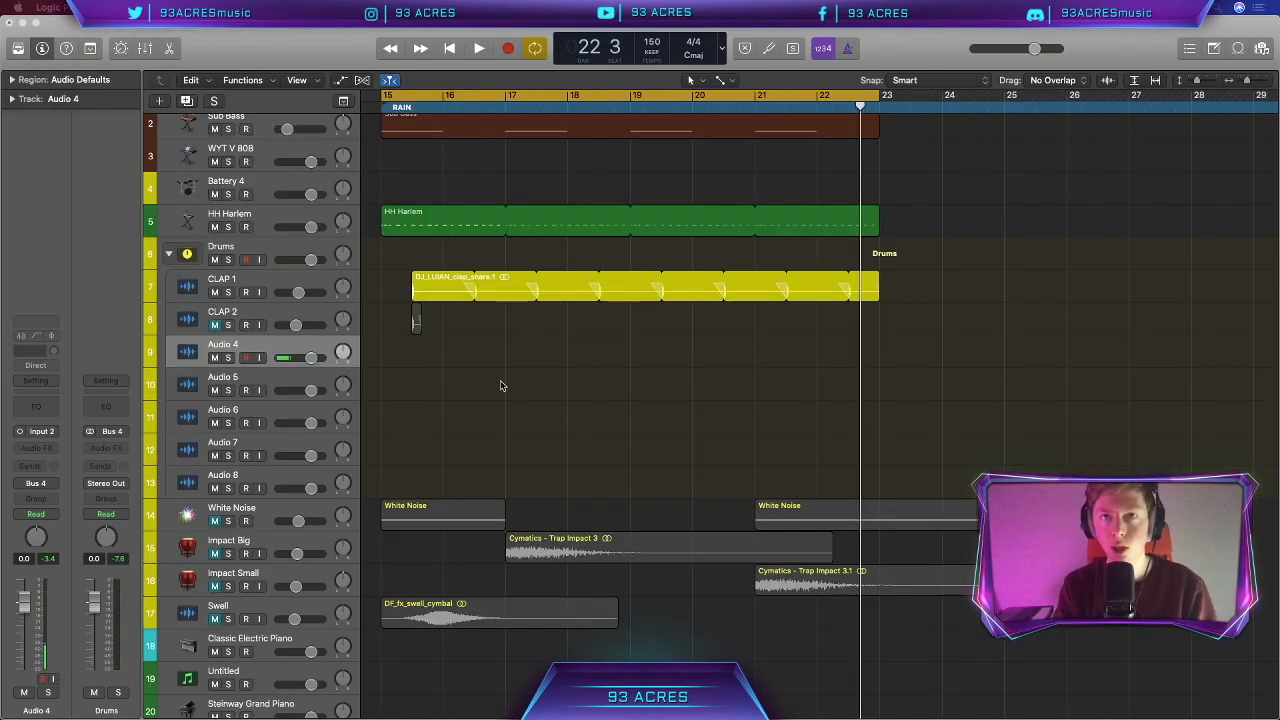
Place LBN_snare_lung.wav from the Splice downloads on Audio 4, play it and lower the track volume to -9.0 dB
key("ctrl+Up")
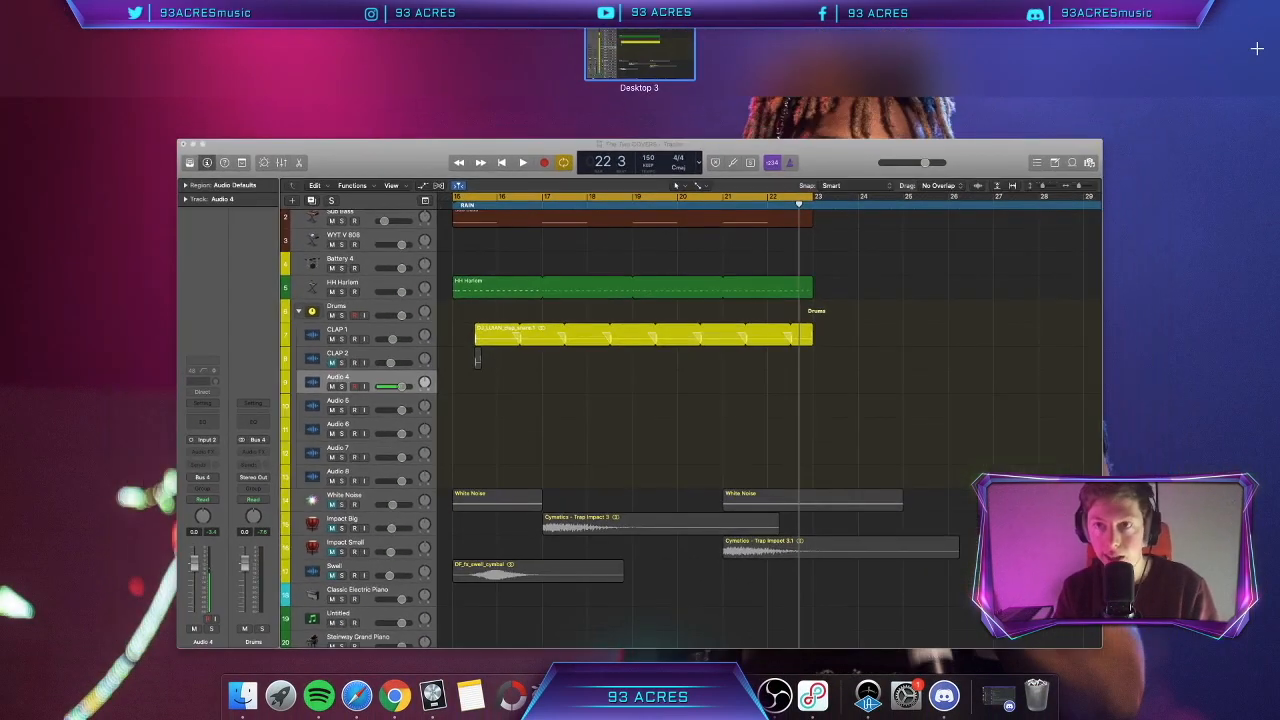
left_click(1022, 433)
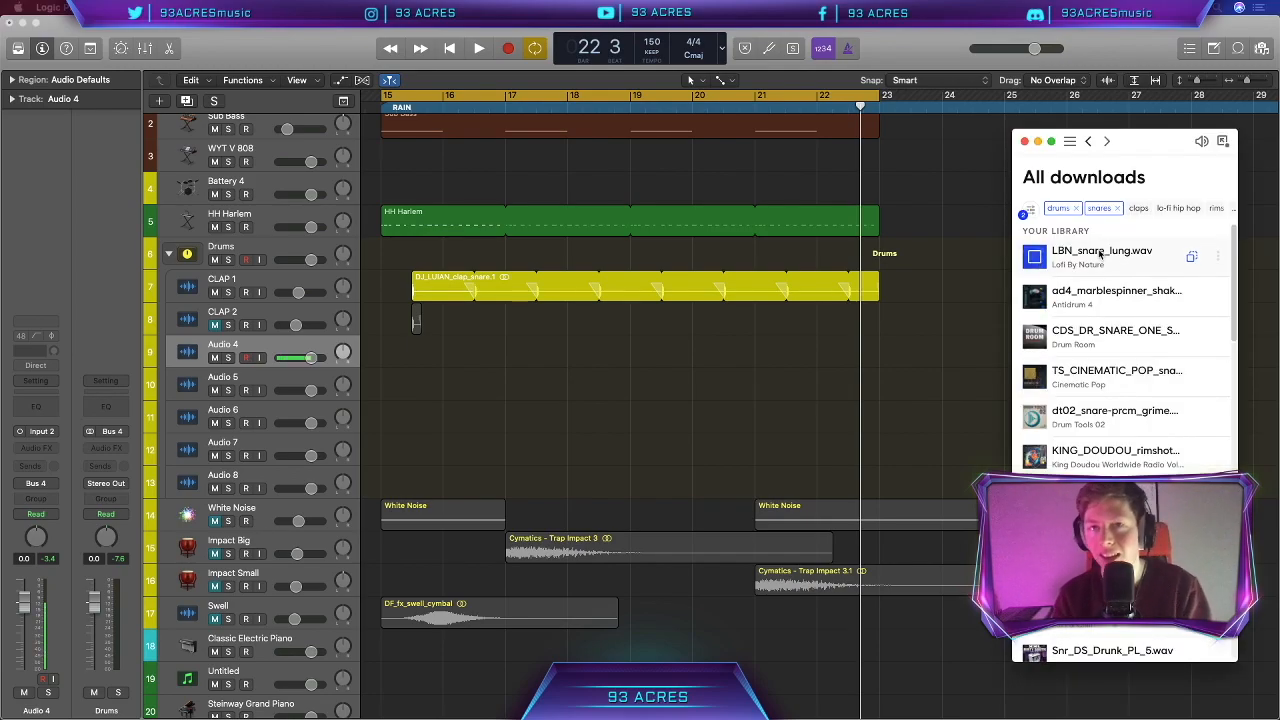
left_click_drag(1100, 255, 657, 359)
scroll(617, 348, "up", 5)
key("space")
scroll(657, 360, "down", 5)
left_click_drag(322, 358, 306, 358)
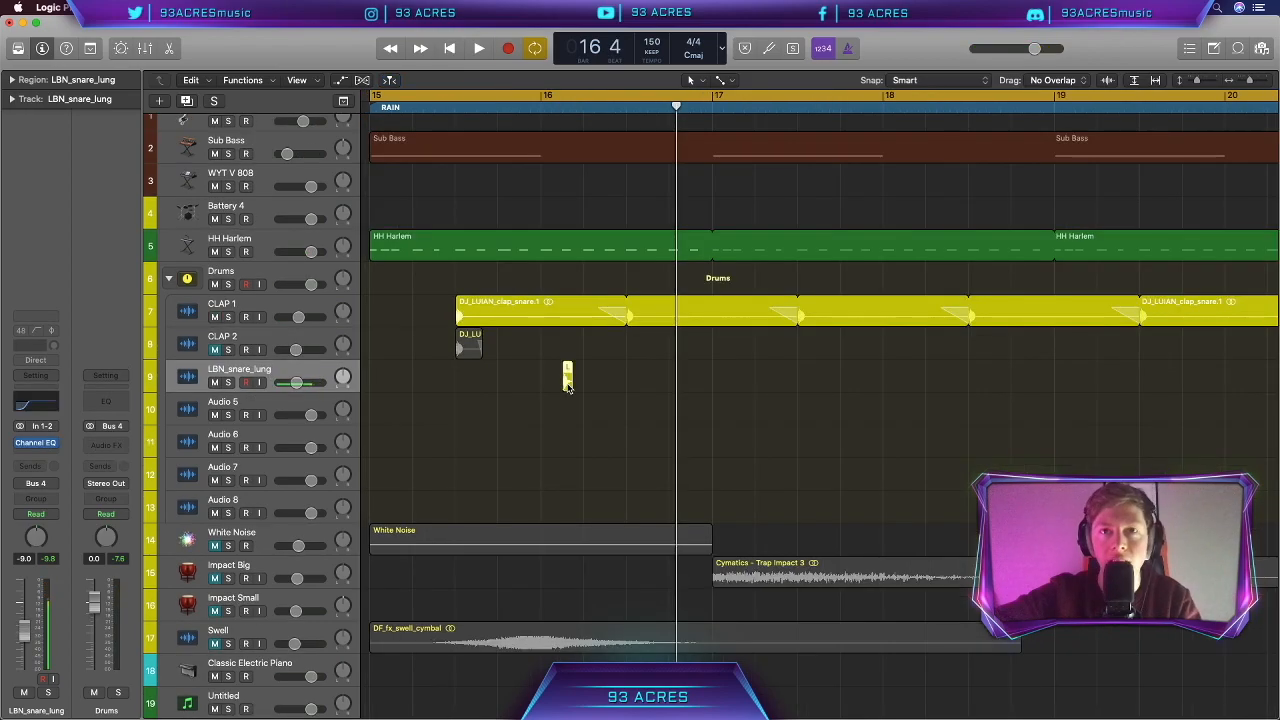
Switch the secondary tool to Marquee, repeat the snare hits of bars 15 to 19 up to bar 23 and play the loop
left_click(725, 81)
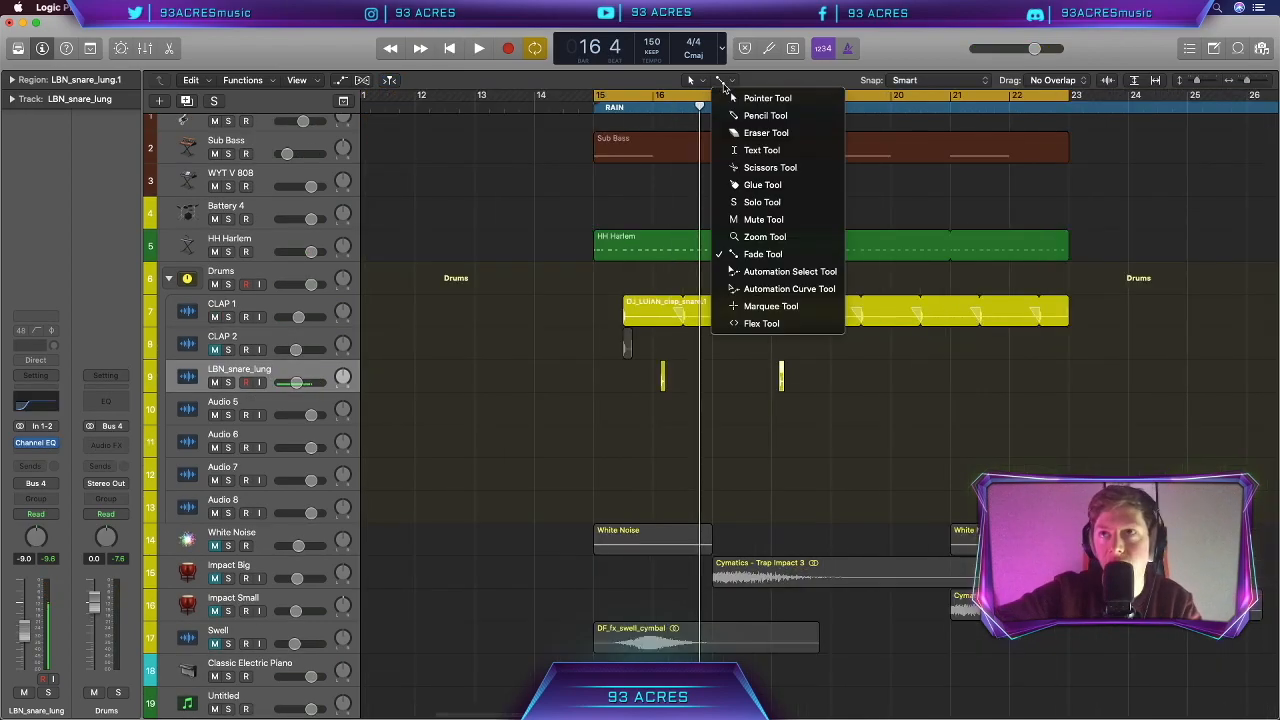
left_click(774, 306)
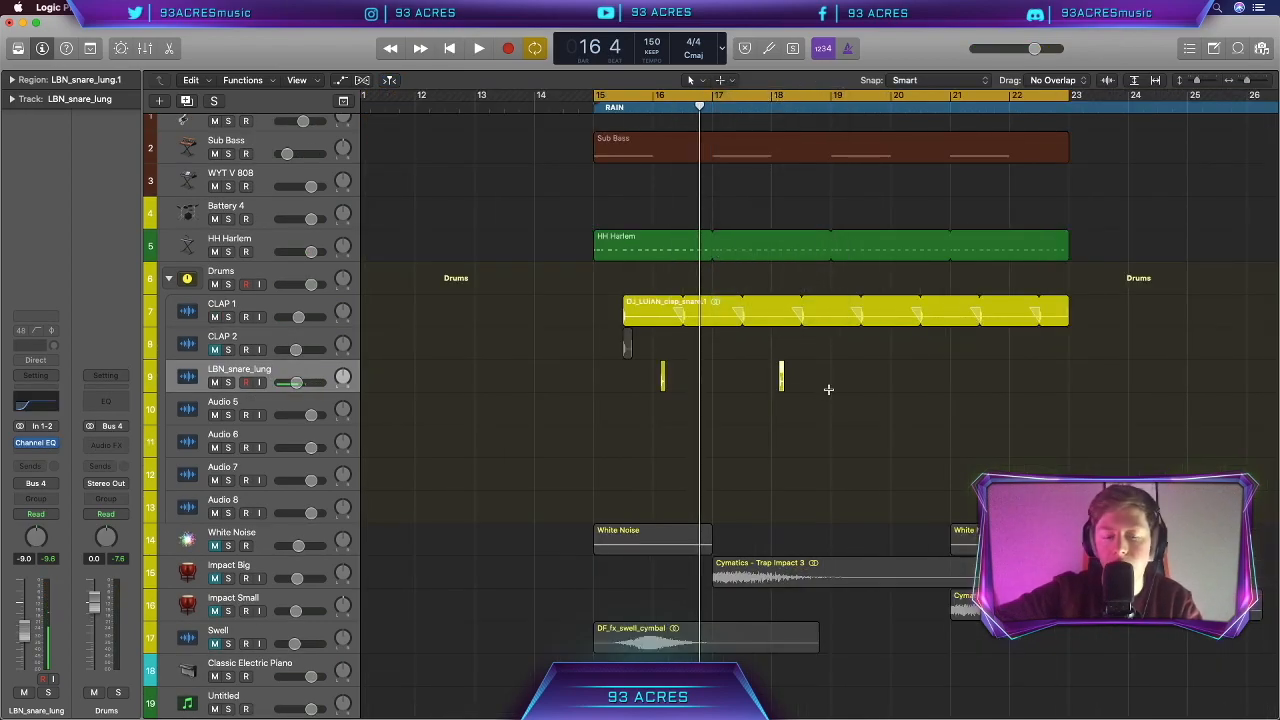
left_click_drag(828, 389, 592, 393)
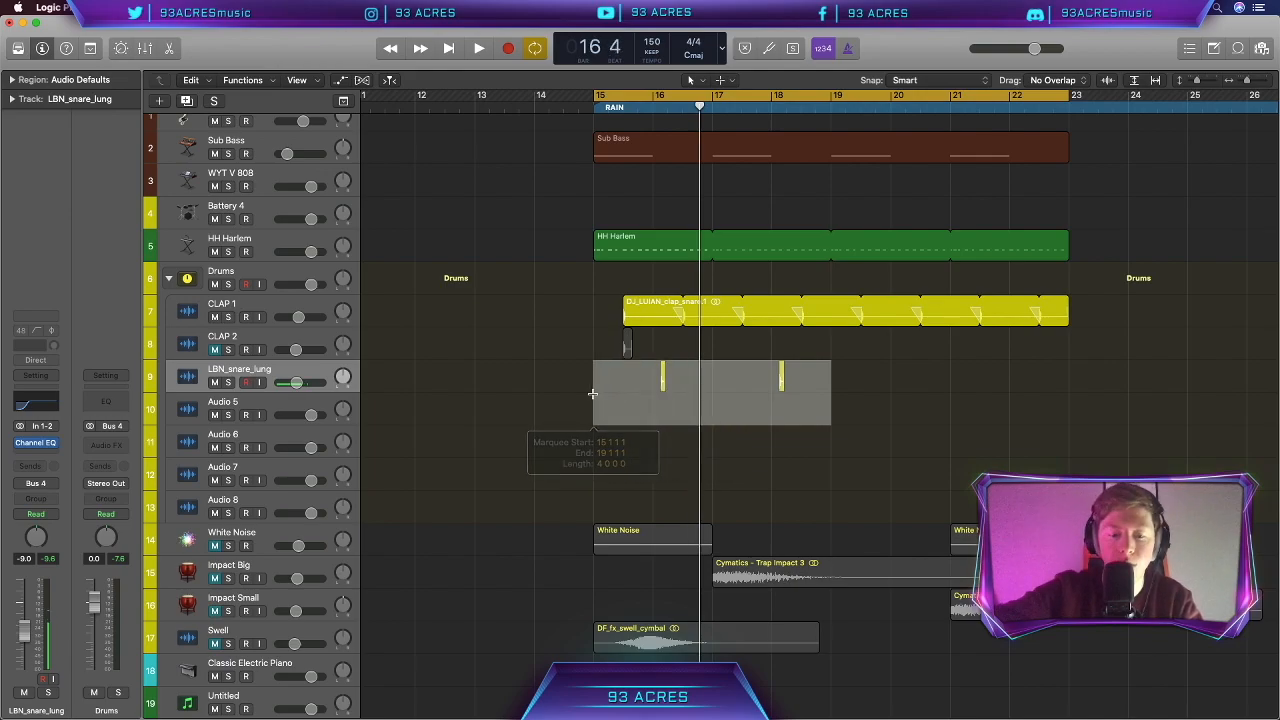
key("super+r")
key("space")
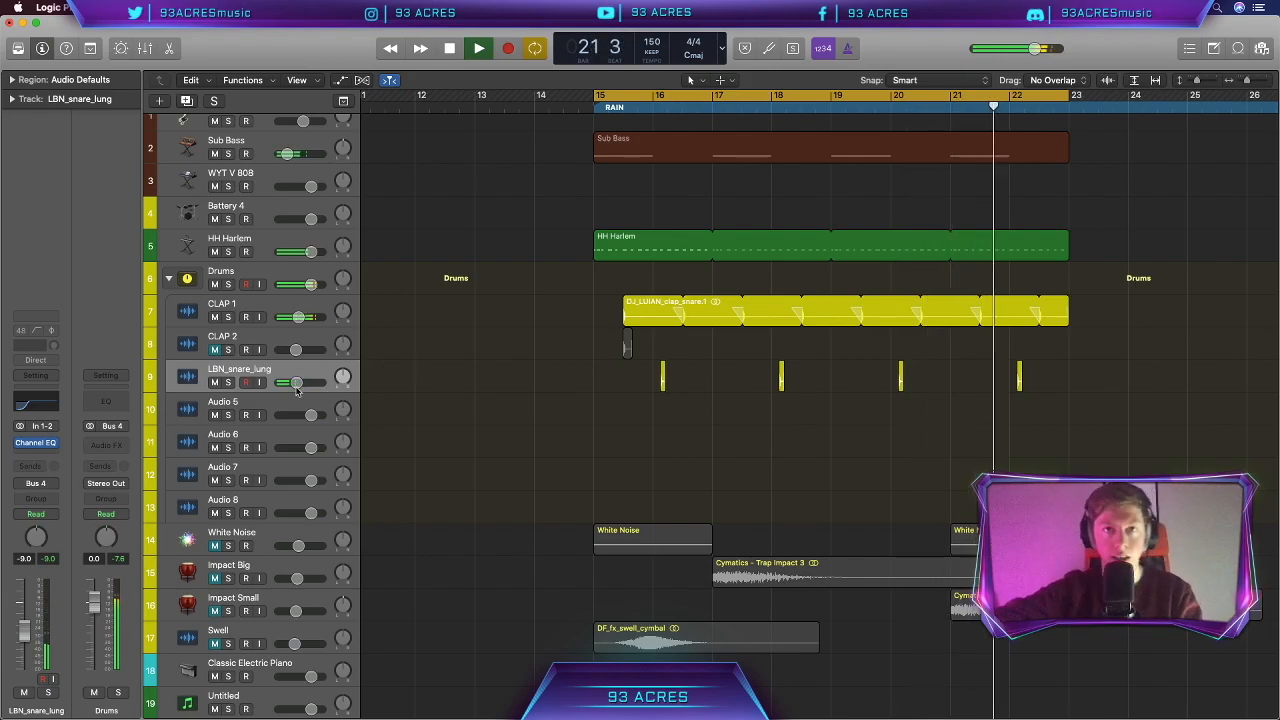
Audition snares in Splice, place DJ_LUIAN_snare_ginza on Audio 5 and align its four hits with the LBN_snare_lung hits
scroll(794, 366, "right", 5)
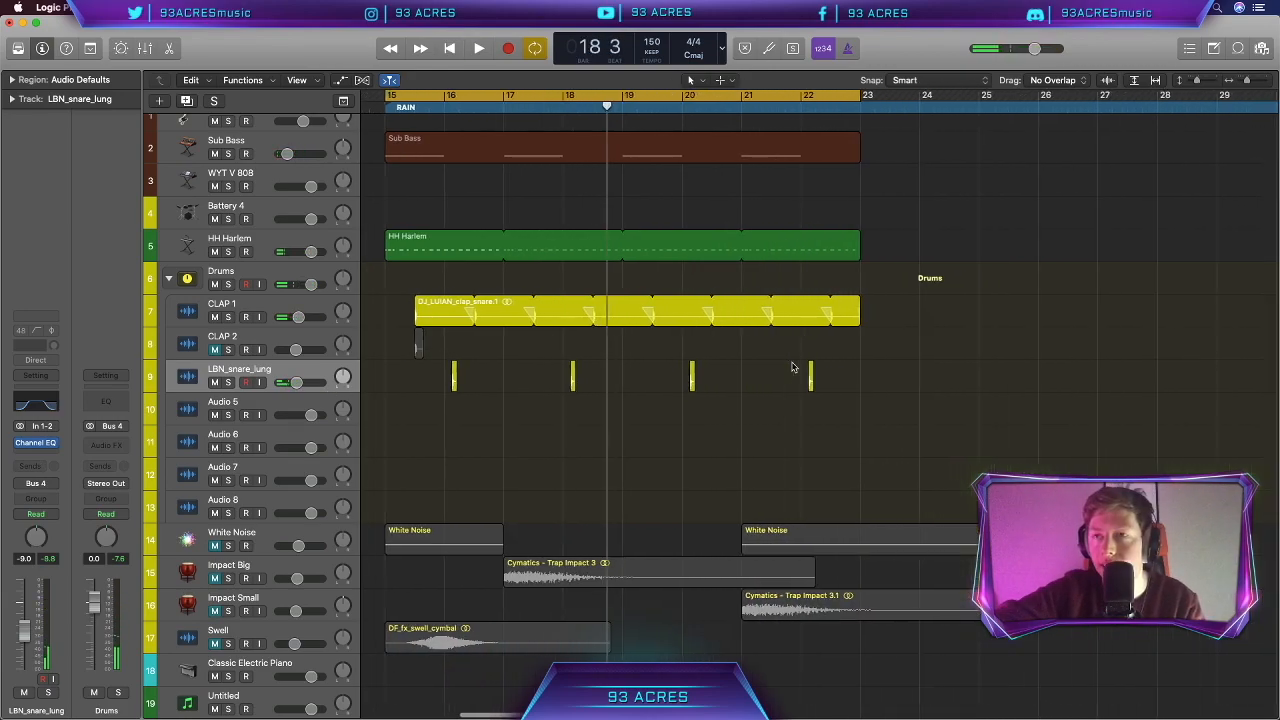
key("ctrl+Up")
left_click(1144, 381)
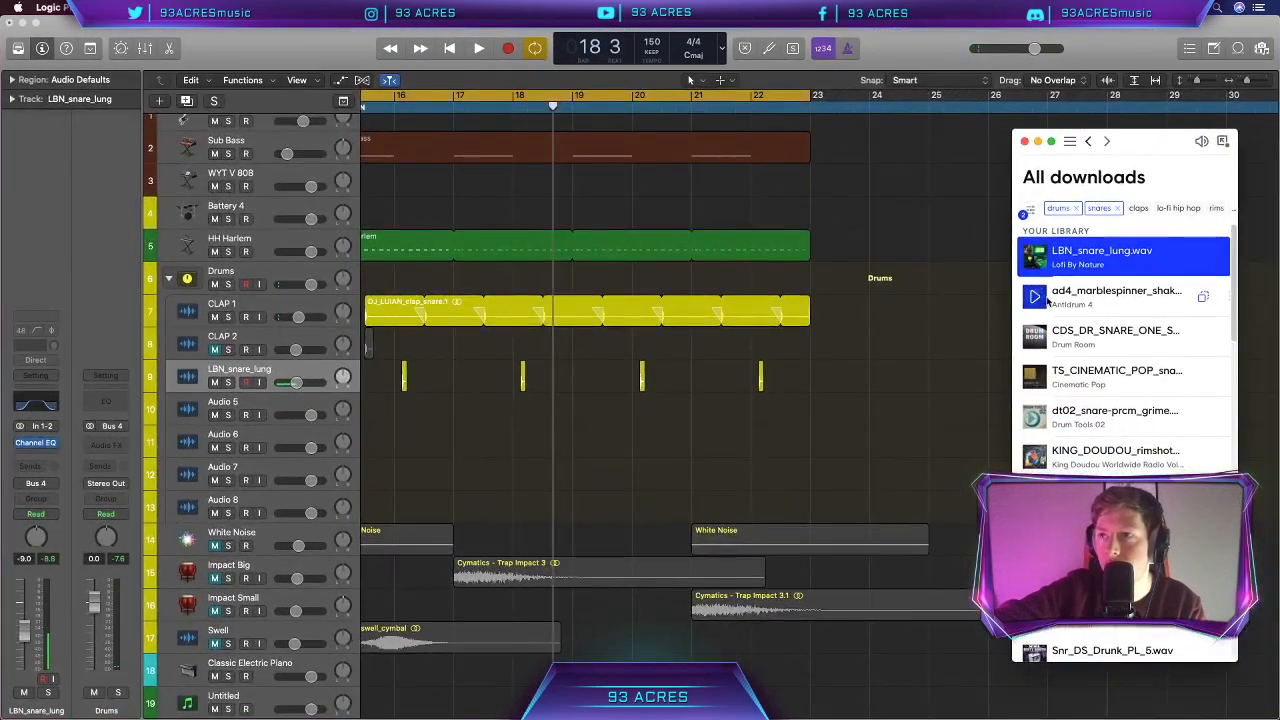
left_click(1038, 300)
scroll(1035, 378, "down", 5)
left_click_drag(1045, 434, 771, 414)
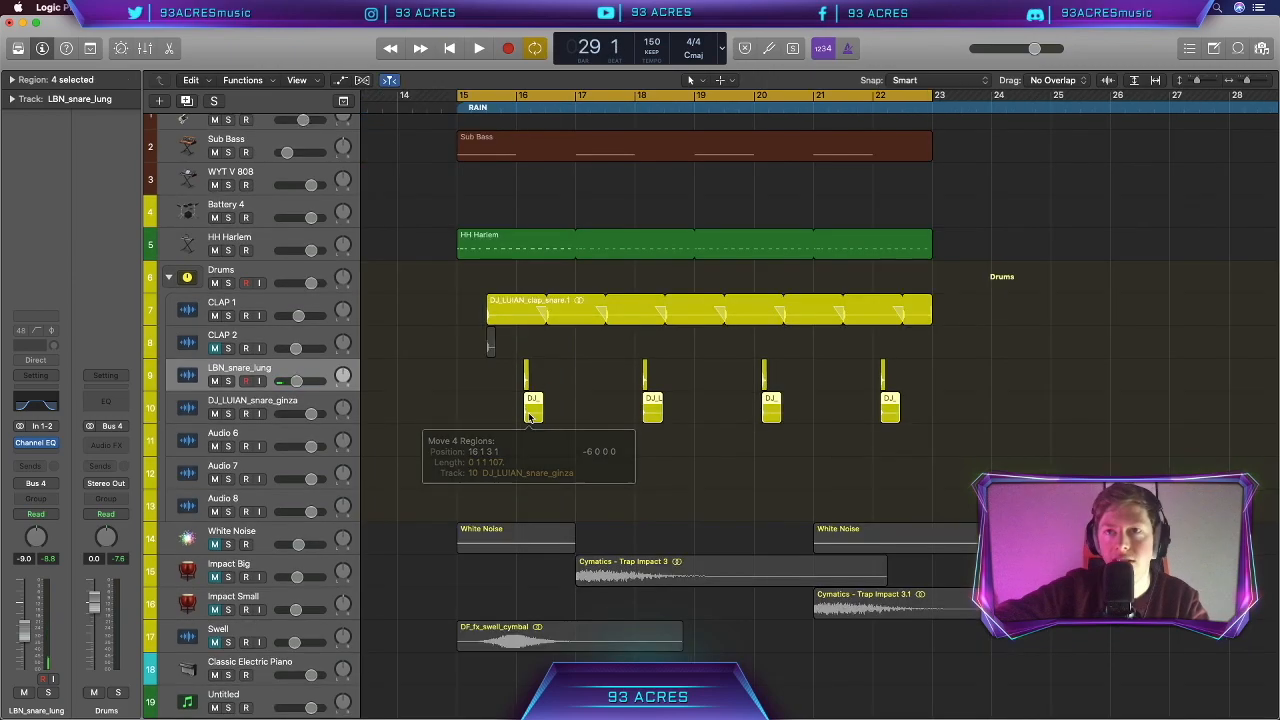
Play the loop, mute the LBN_snare_lung track and lower the DJ_LUIAN_snare_ginza track's volume
key("space")
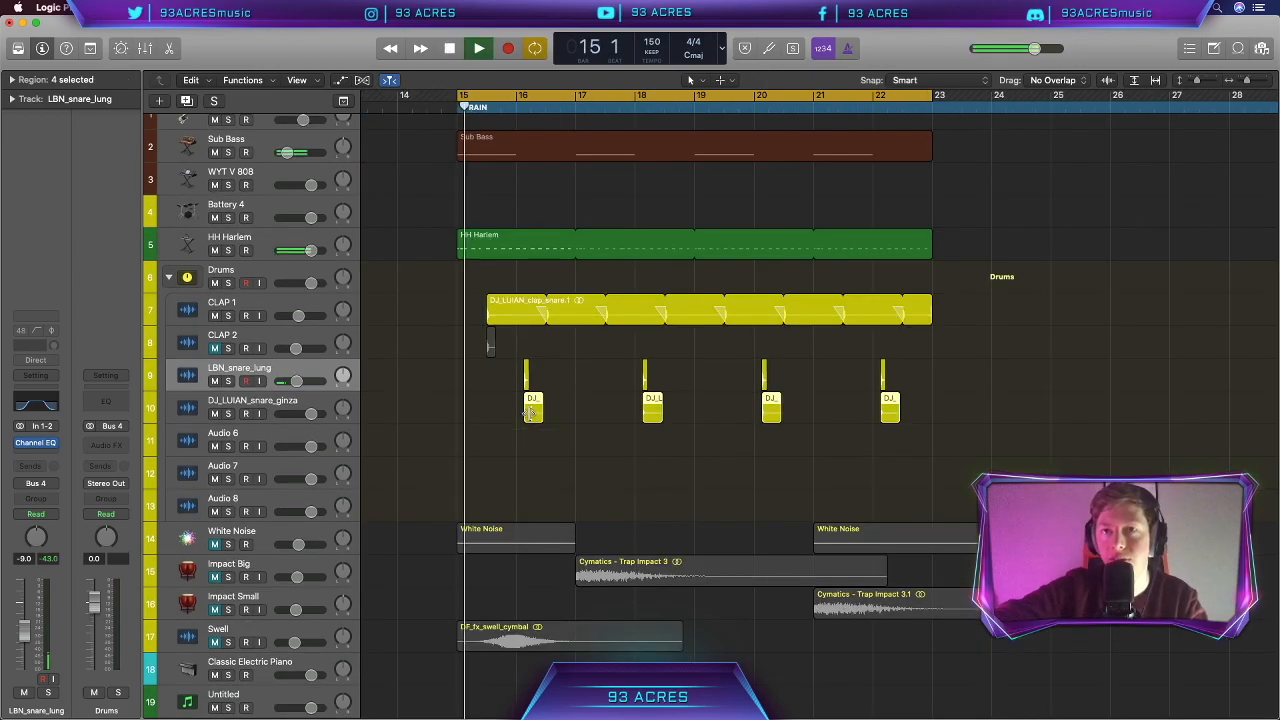
left_click(213, 381)
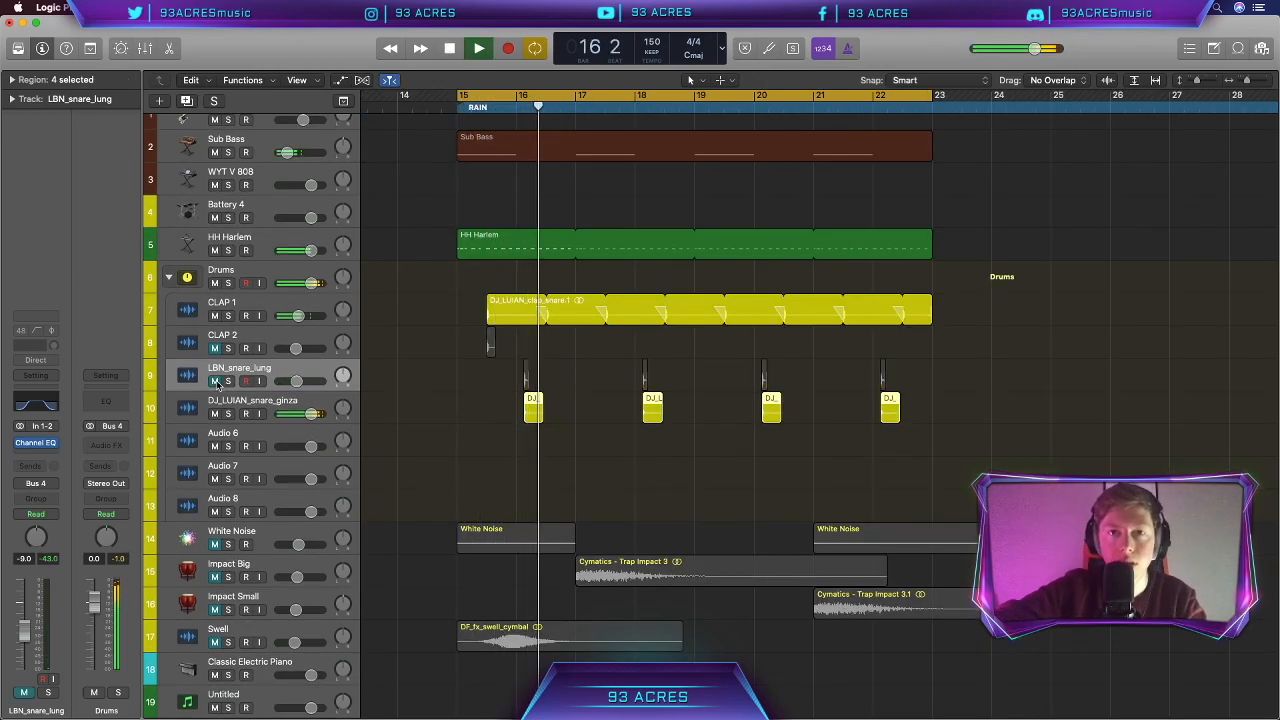
left_click_drag(311, 413, 297, 413)
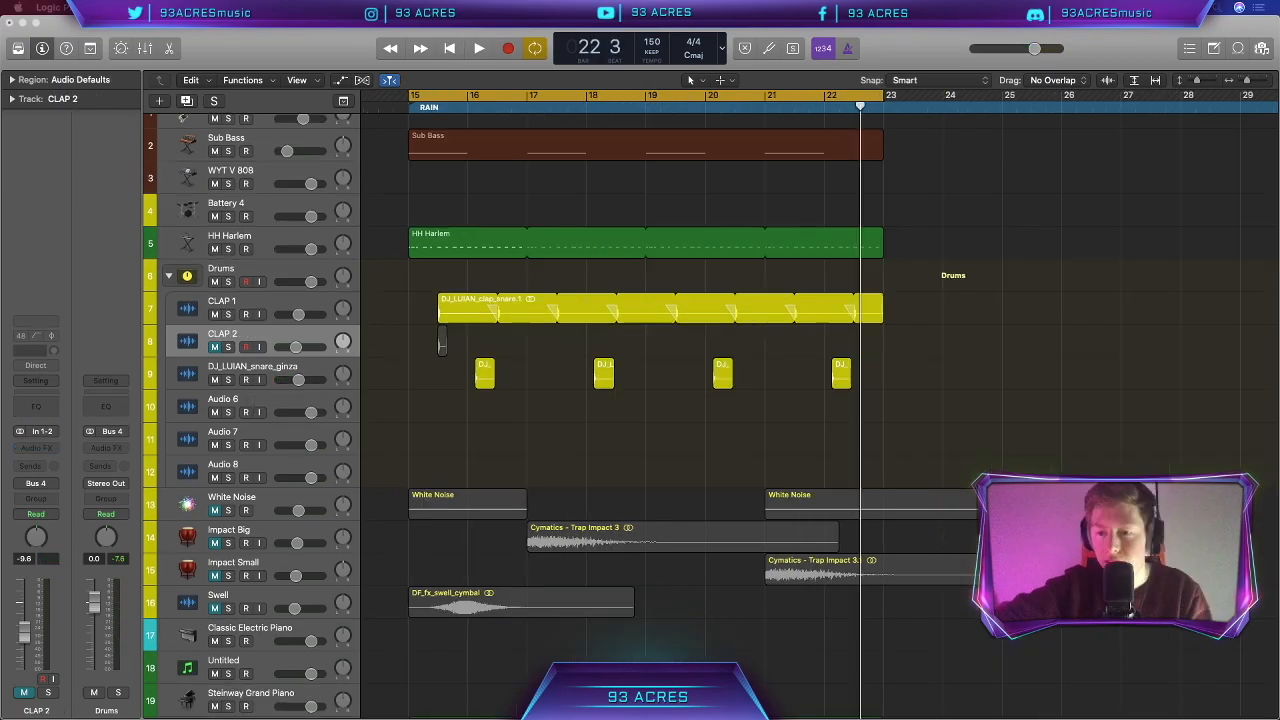
scroll(878, 428, "right", 2)
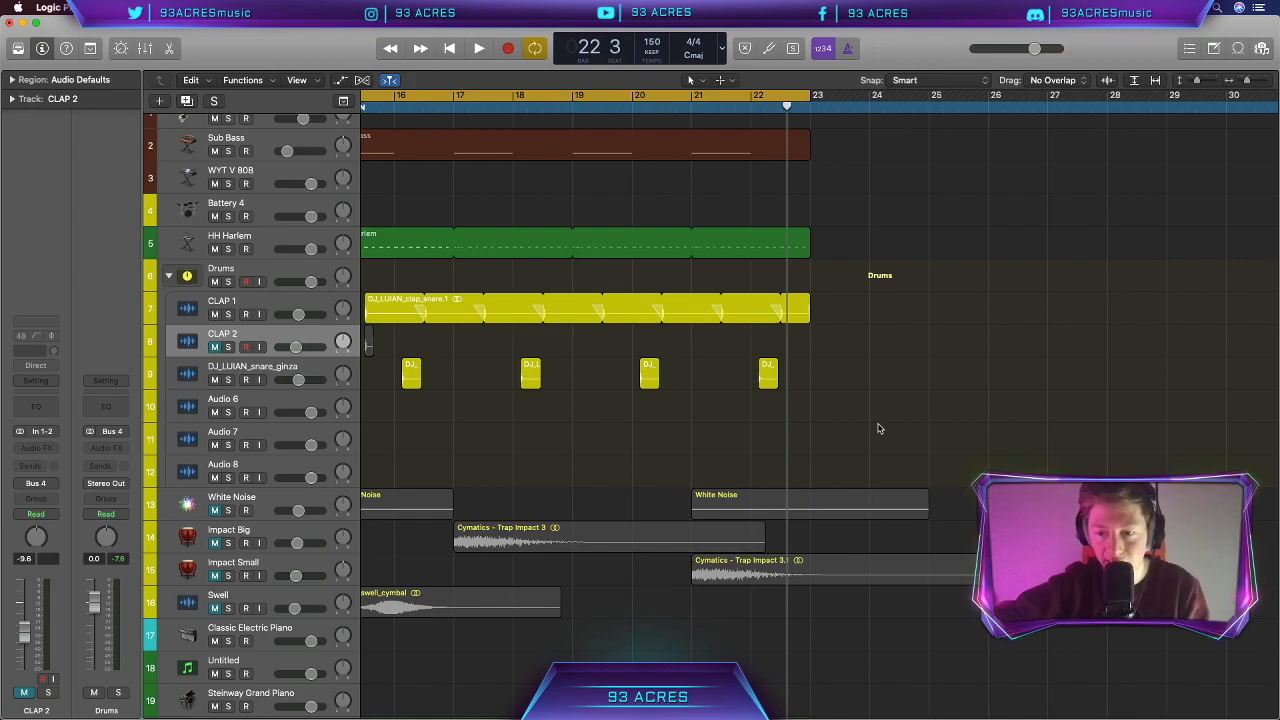
scroll(880, 387, "down", 2)
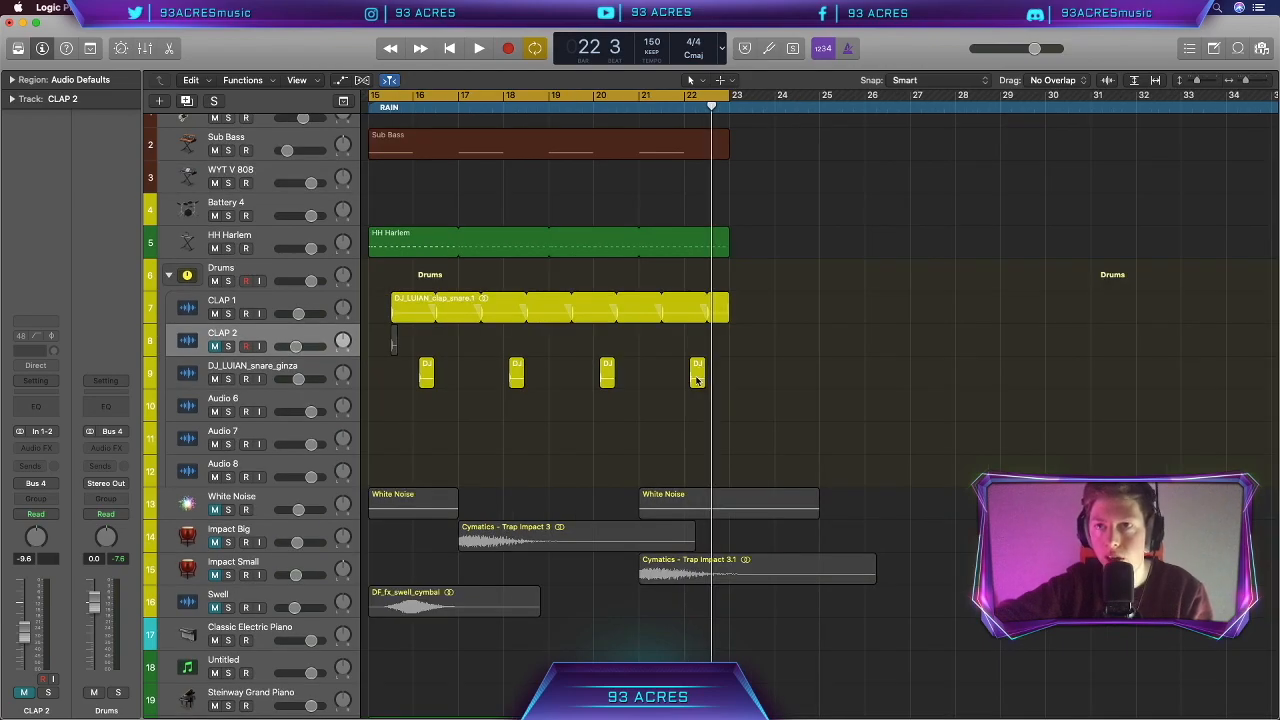
Continue the DJ_LUIAN_snare_ginza hits every two bars from bar 24 up to bar 31
left_click_drag(697, 380, 781, 381)
scroll(804, 384, "up", 4)
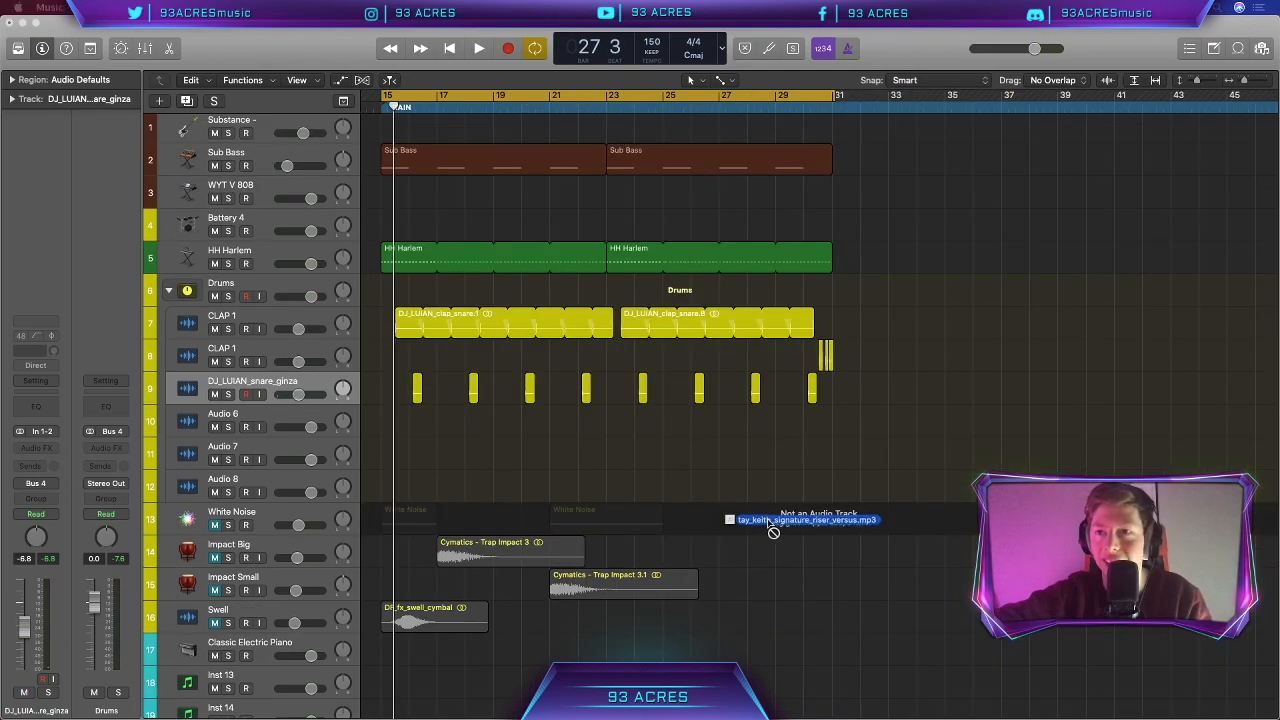
Add tay_keith_signature_riser_versus.mp3 on its own track below Impact Big, move it to start at bar 30 and play it
left_click_drag(771, 531, 785, 580)
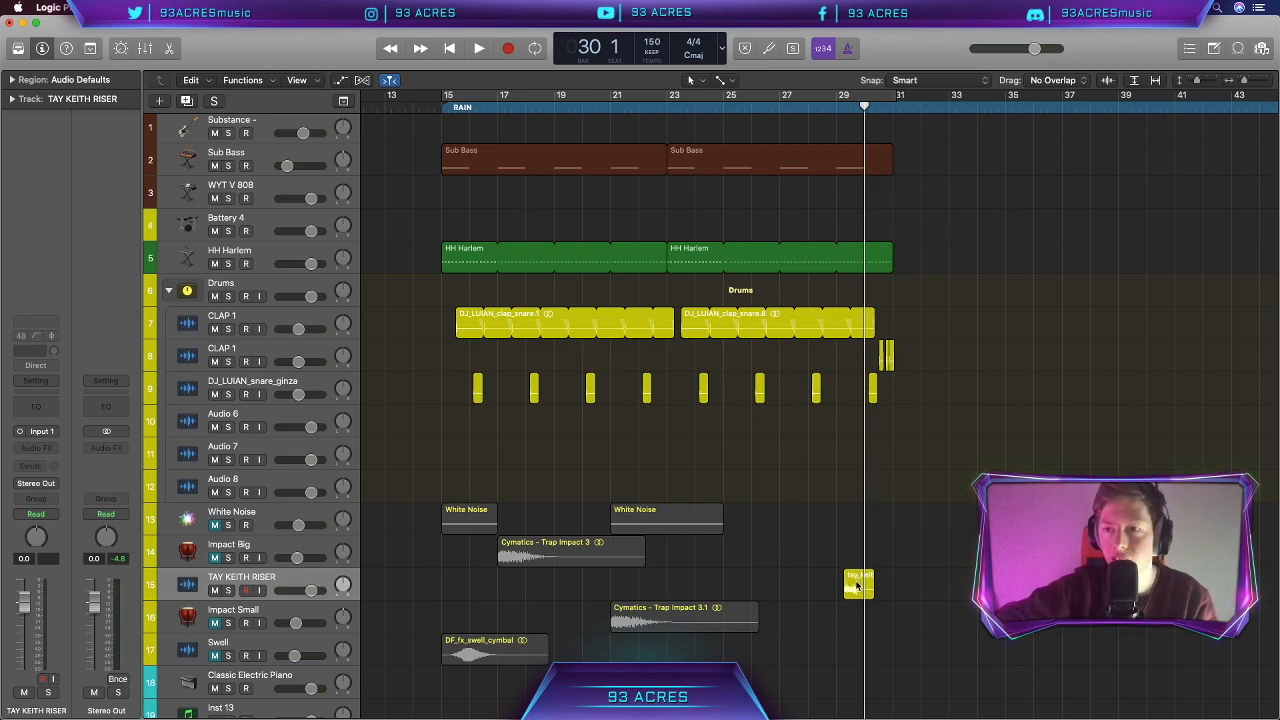
left_click_drag(855, 585, 876, 586)
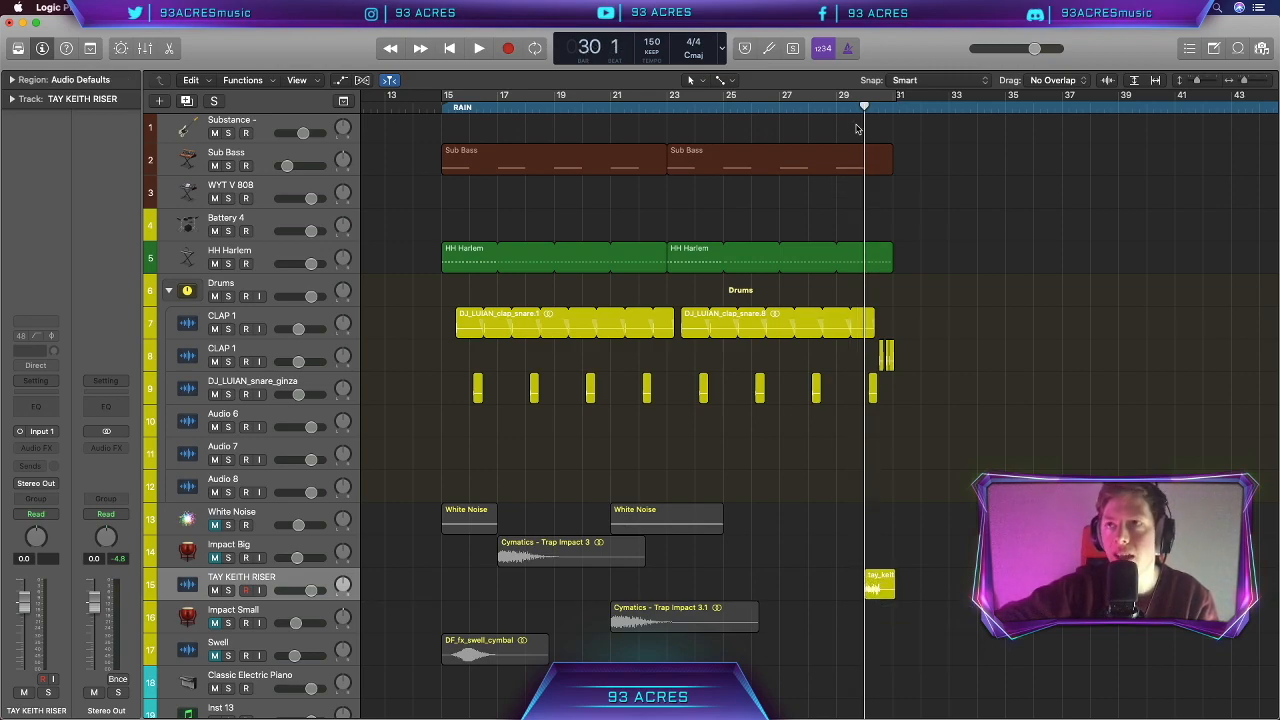
key("space")
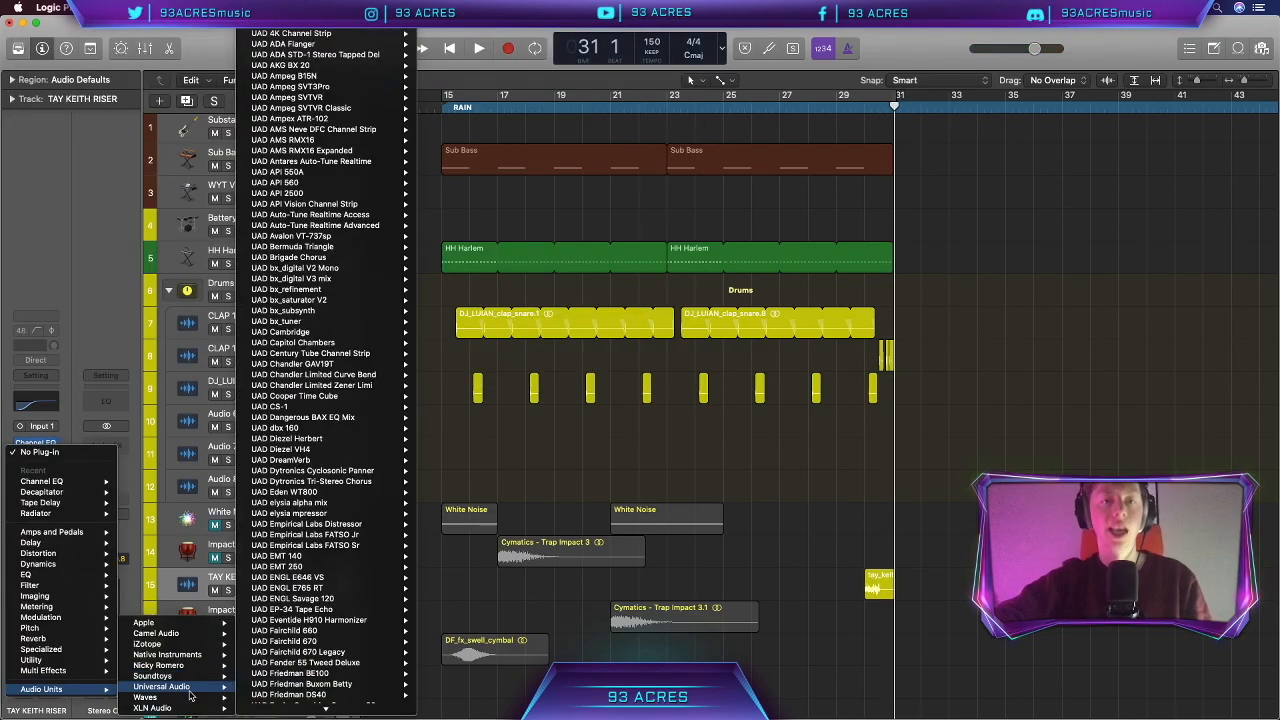
Insert Soundtoys EchoBoy Jr. on the TAY KEITH RISER track, play the transition and lower the track volume to -9.6 dB
mouse_move(152, 676)
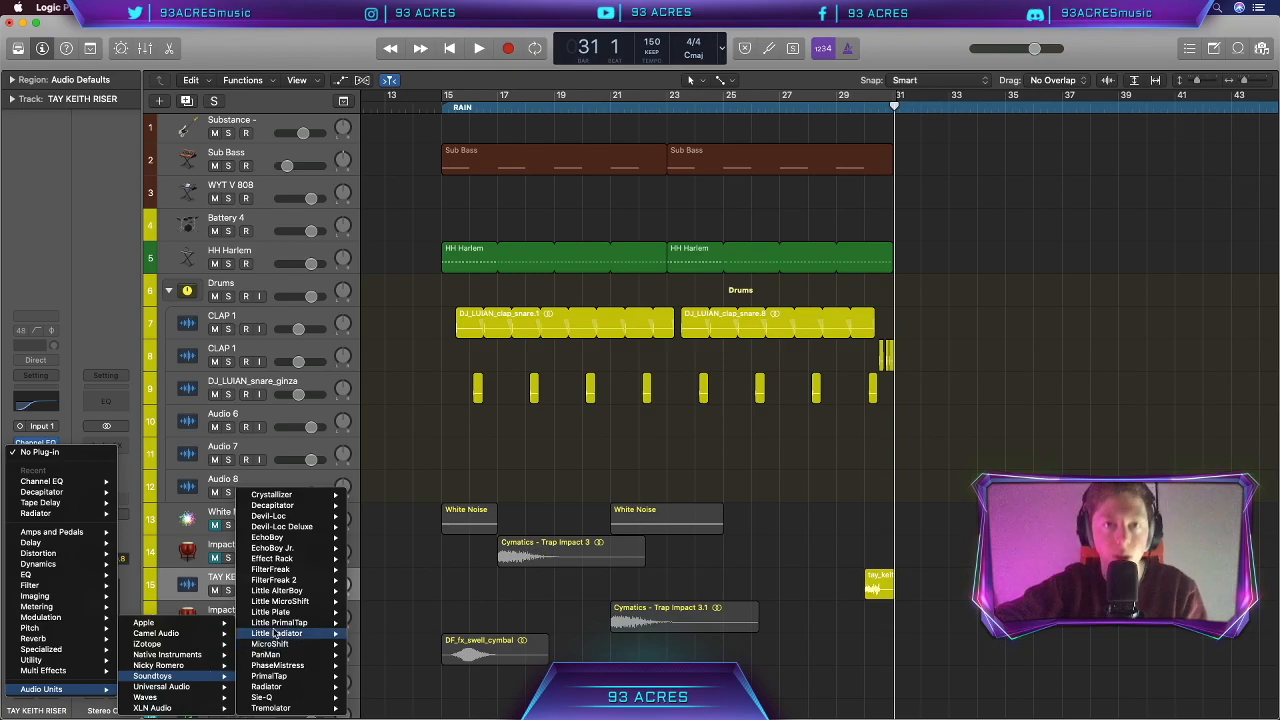
left_click(315, 551)
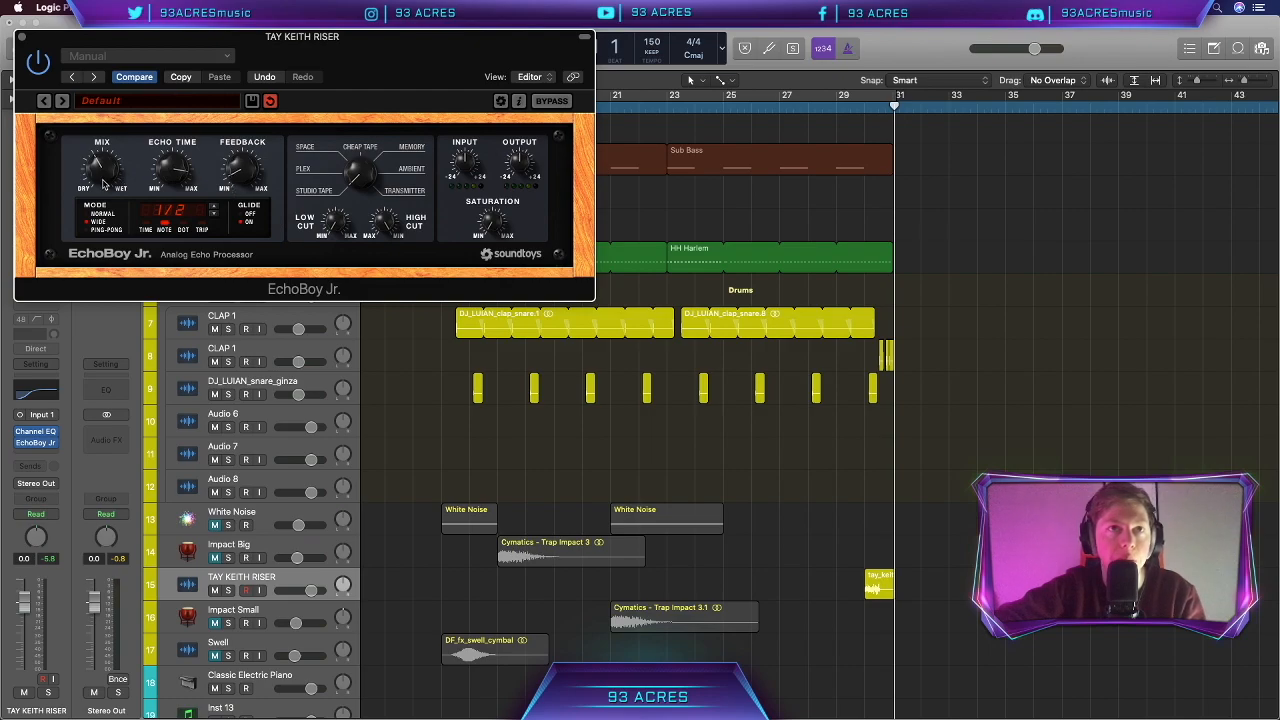
left_click(836, 104)
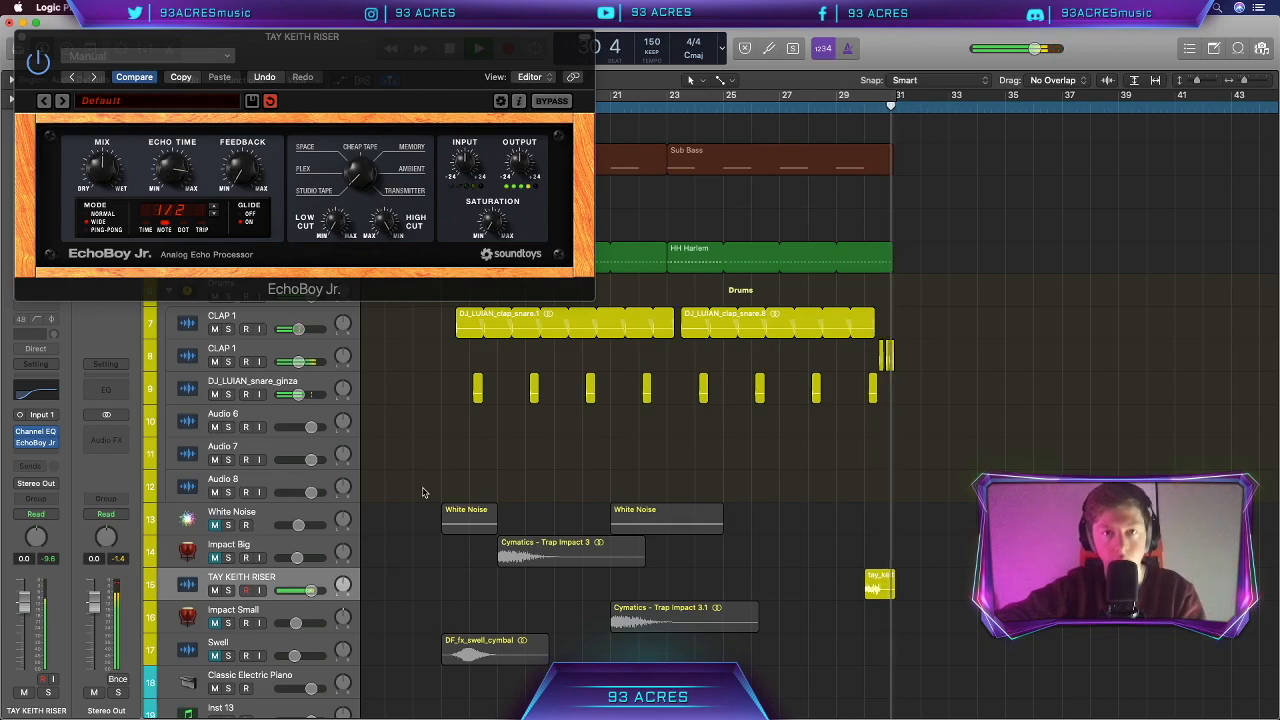
left_click_drag(312, 592, 298, 592)
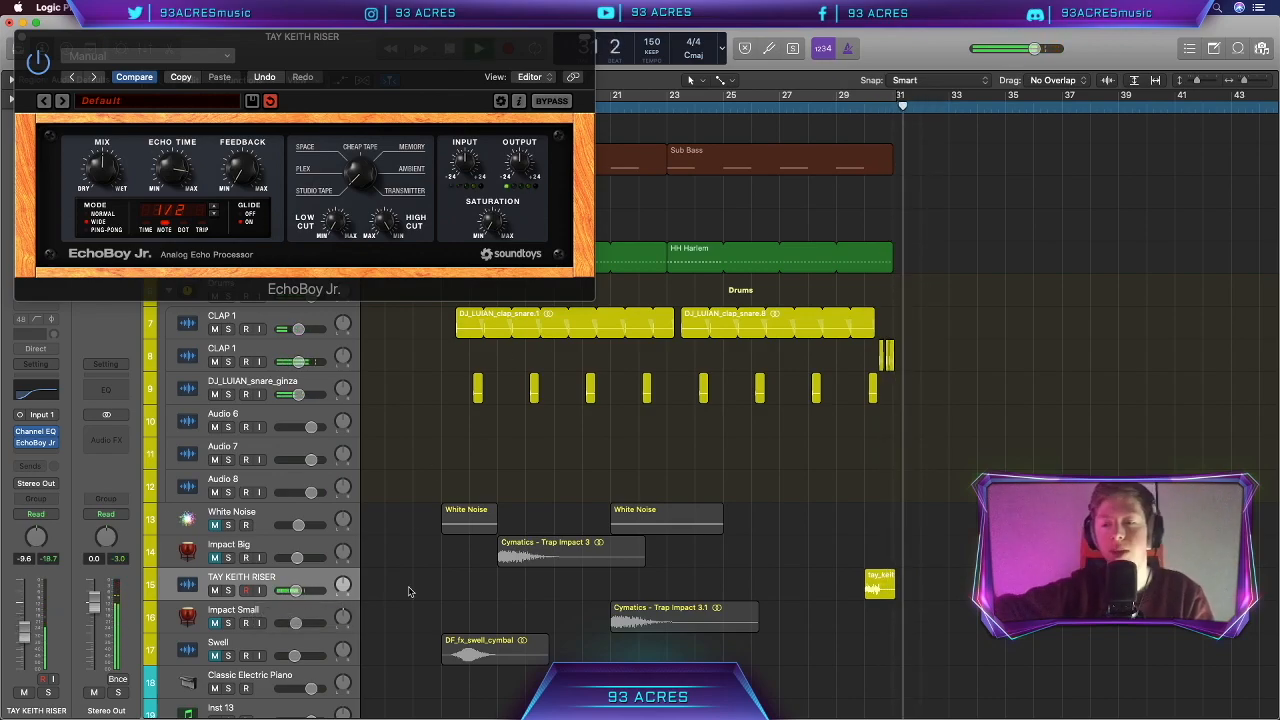
key("space")
key("v")
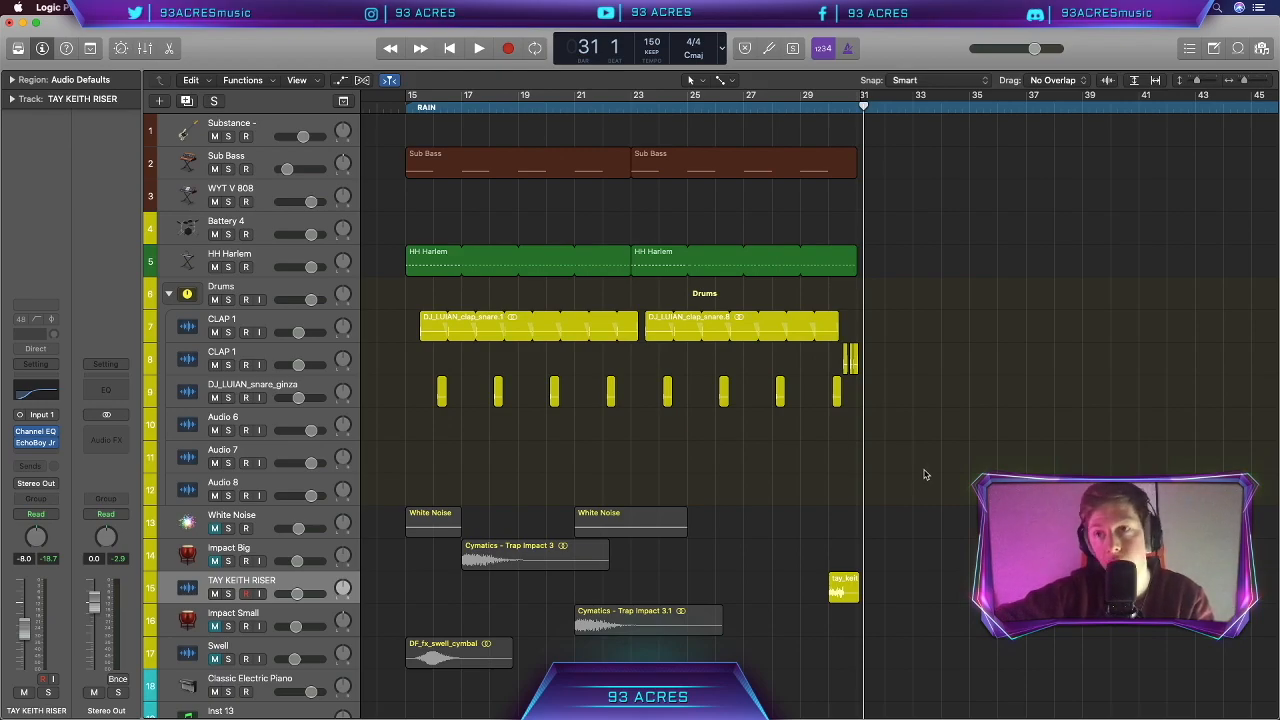
Repeat the Sub Bass, HH Harlem, clap and snare regions of bars 15 to 31 from bar 31 onward
left_click_drag(904, 446, 417, 189)
key("super+r")
scroll(803, 537, "down", 3)
scroll(803, 537, "right", 4)
scroll(803, 538, "left", 3)
scroll(803, 538, "up", 1)
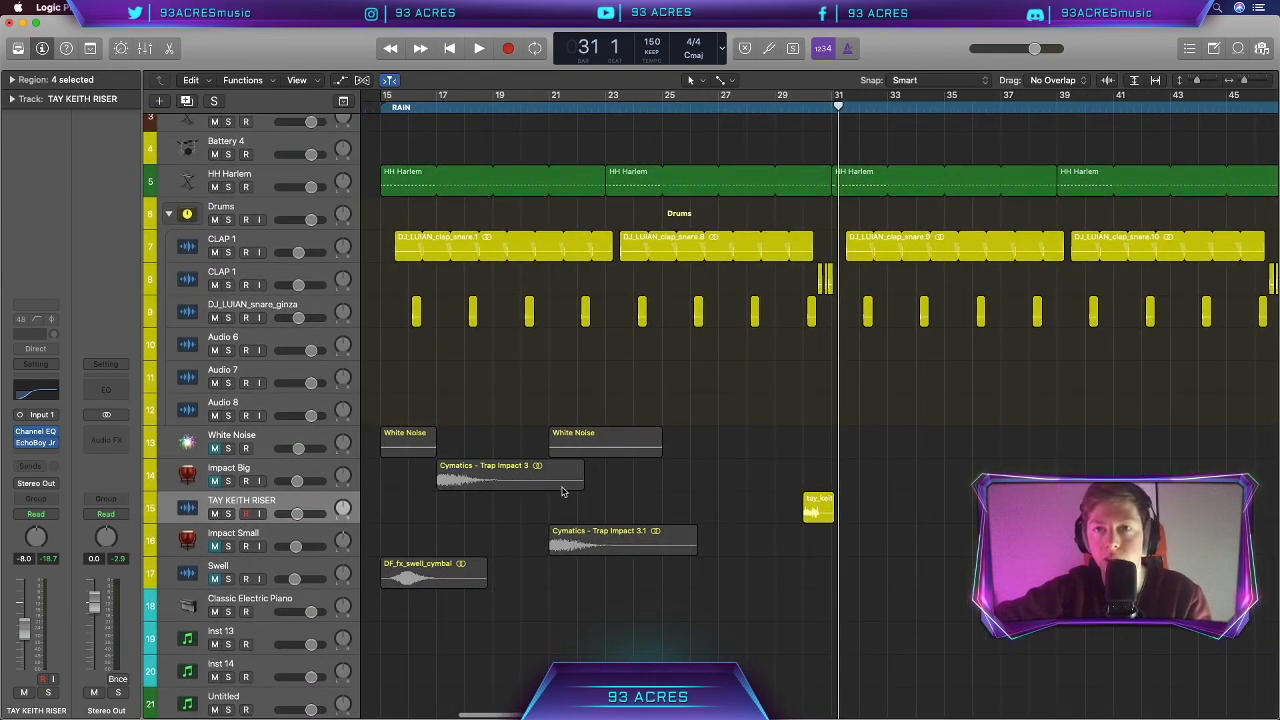
Unmute the White Noise, Impact Big, Impact Small and Swell tracks and move the first White Noise region to bar 13
scroll(728, 465, "left", 2)
scroll(728, 465, "up", 1)
left_click_drag(214, 464, 216, 590)
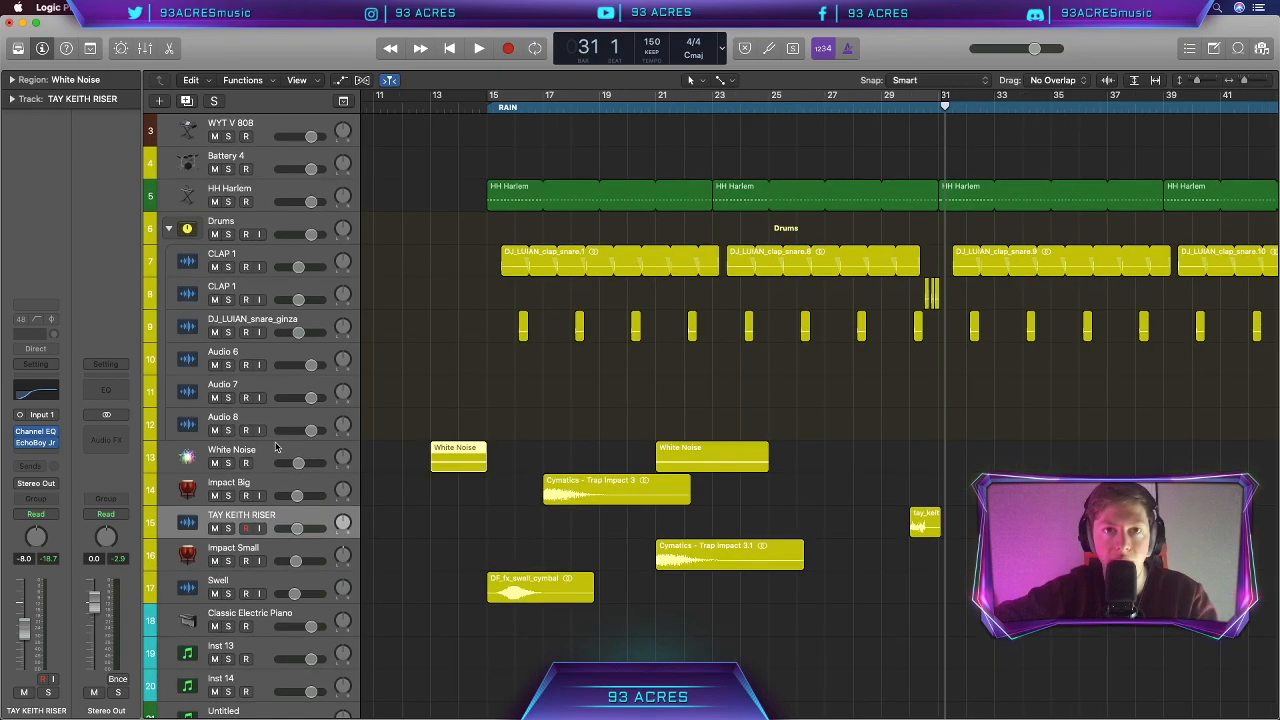
Show the White Noise track's cutoff automation, play the sweep from bar 13 and hide the automation again
left_click(276, 449)
key("a")
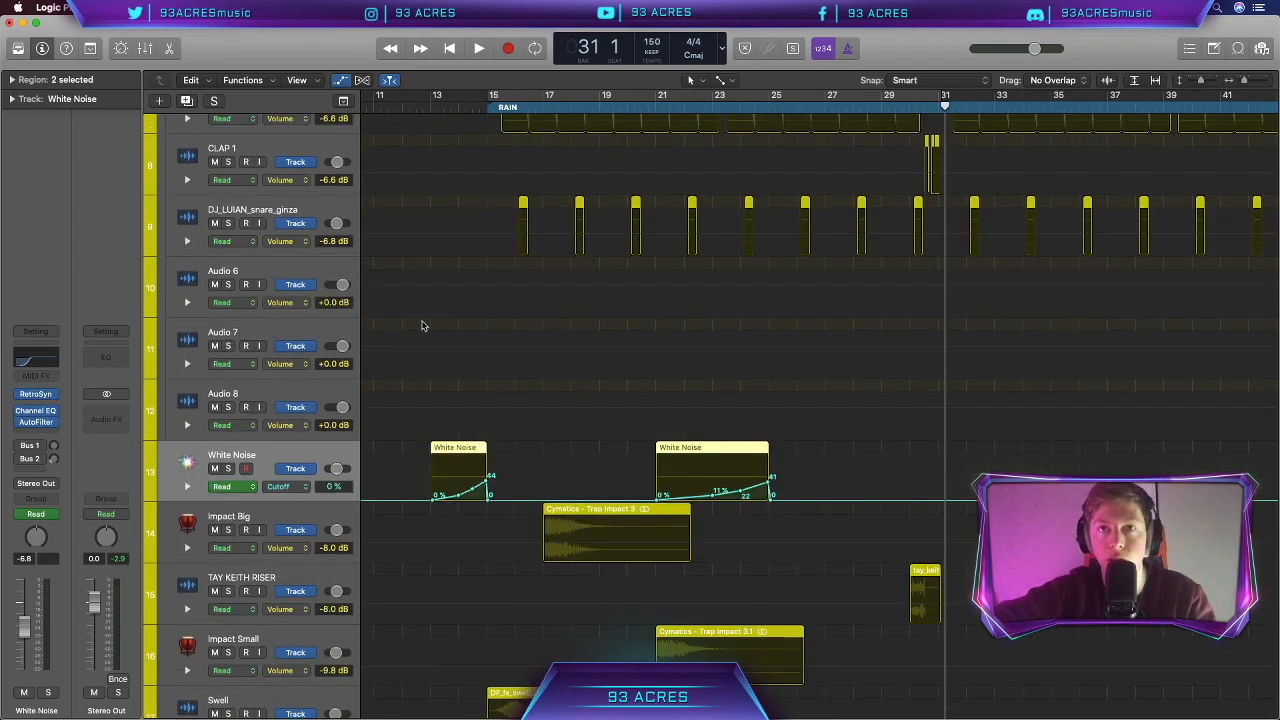
double_click(428, 105)
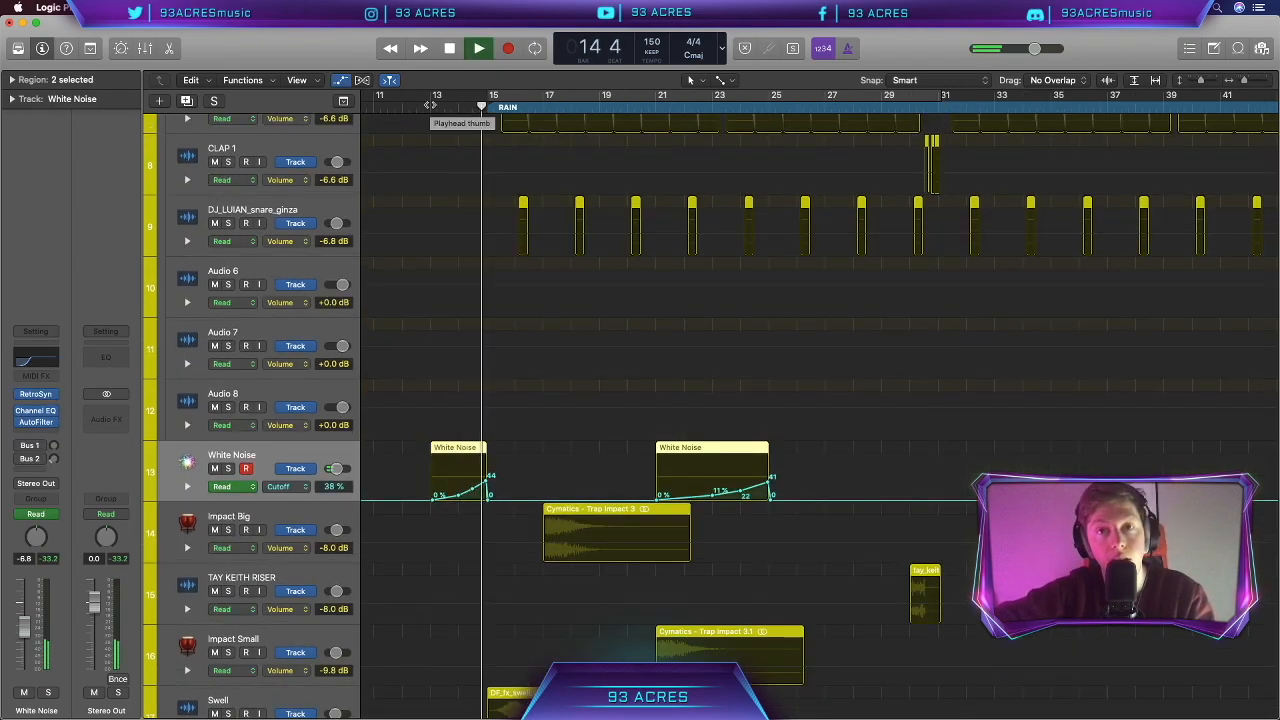
key("space")
key("a")
Move the Cymatics - Trap Impact 3 region on Impact Big to bar 15 and play from there
left_click_drag(573, 490, 518, 492)
left_click(252, 495)
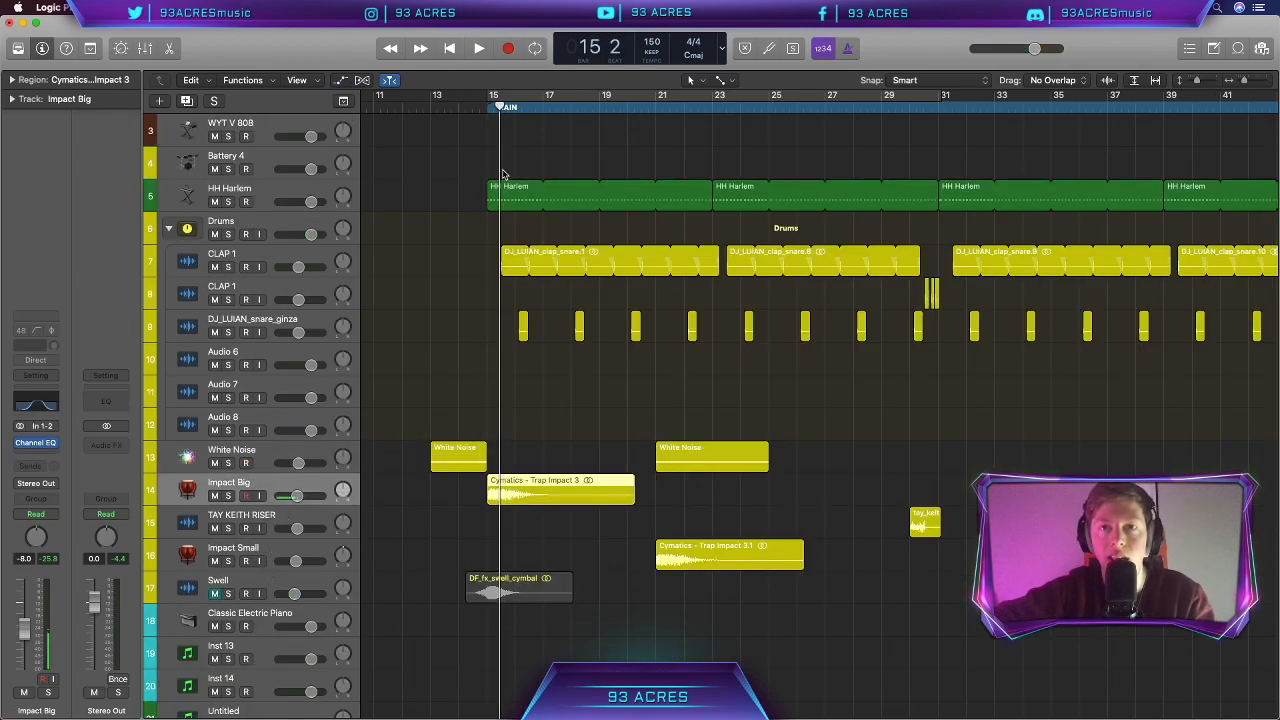
double_click(486, 107)
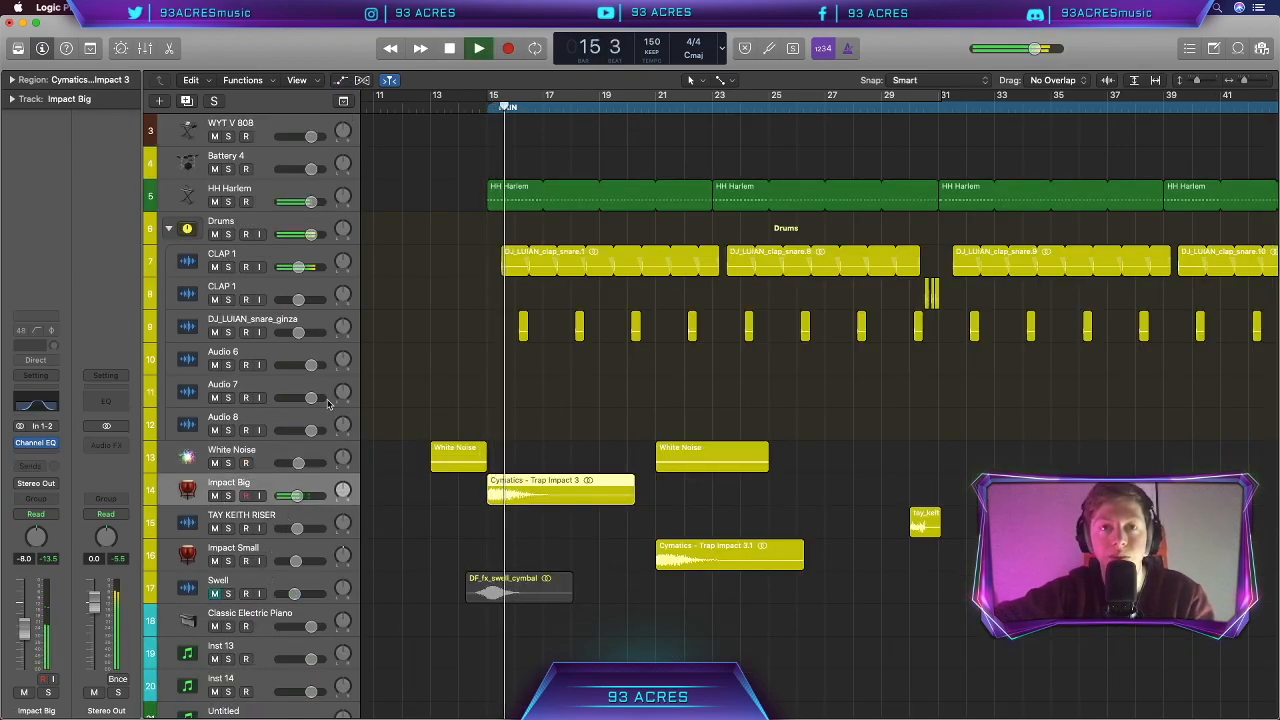
key("space")
In Impact Big's Channel EQ, turn off the high cut and raise the low cut to 510 Hz while playing the impact
left_click(36, 402)
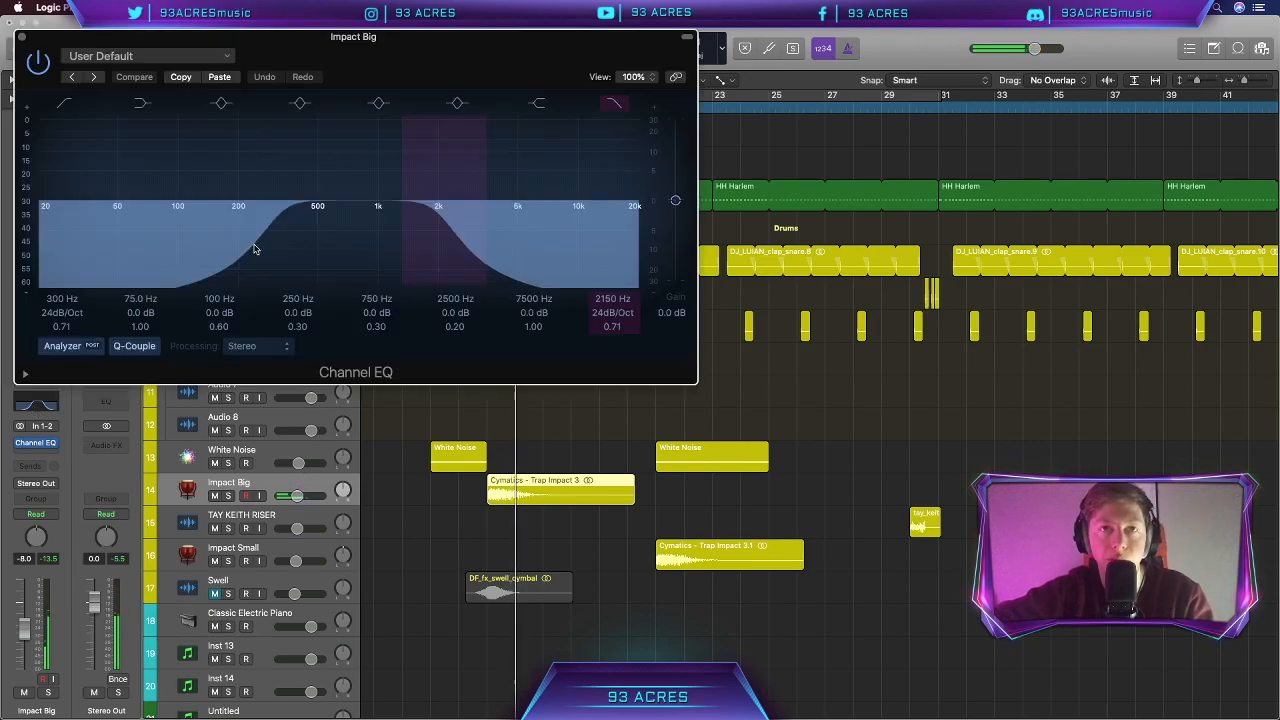
left_click(615, 103)
left_click_drag(273, 222, 304, 231)
key("space")
key("space")
left_click(22, 37)
key("space")
left_click(36, 402)
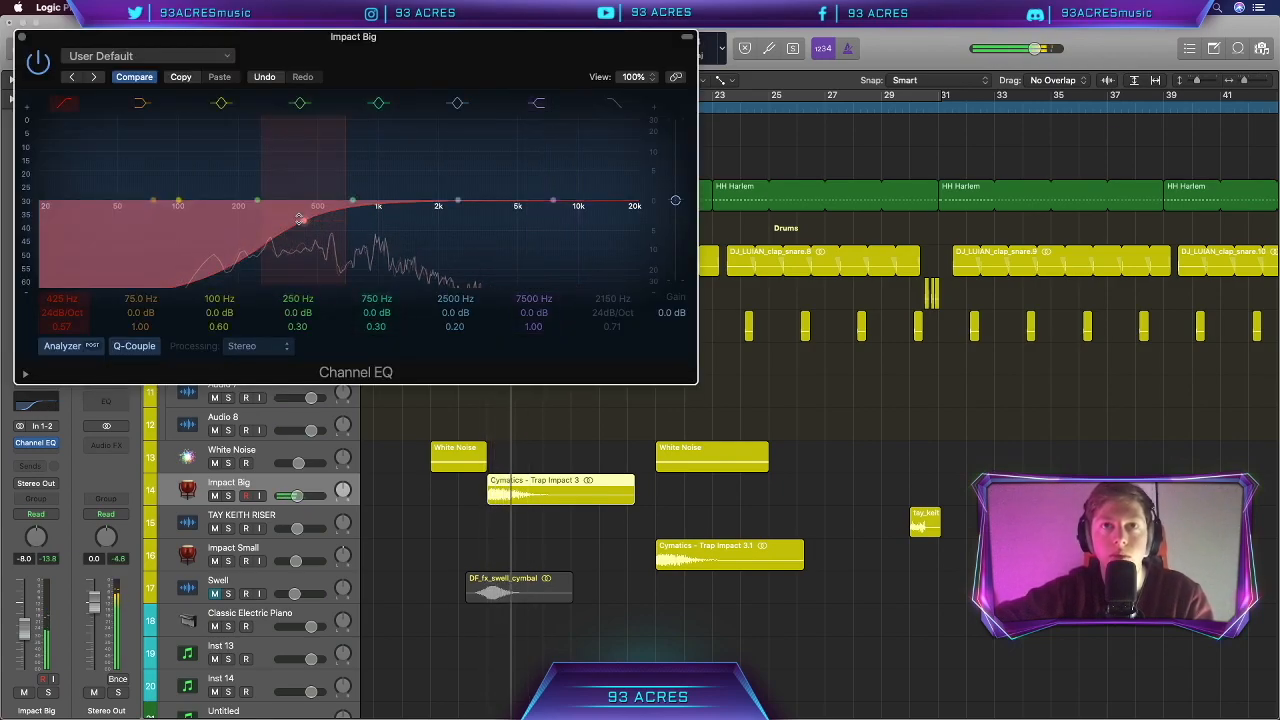
left_click_drag(298, 222, 316, 219)
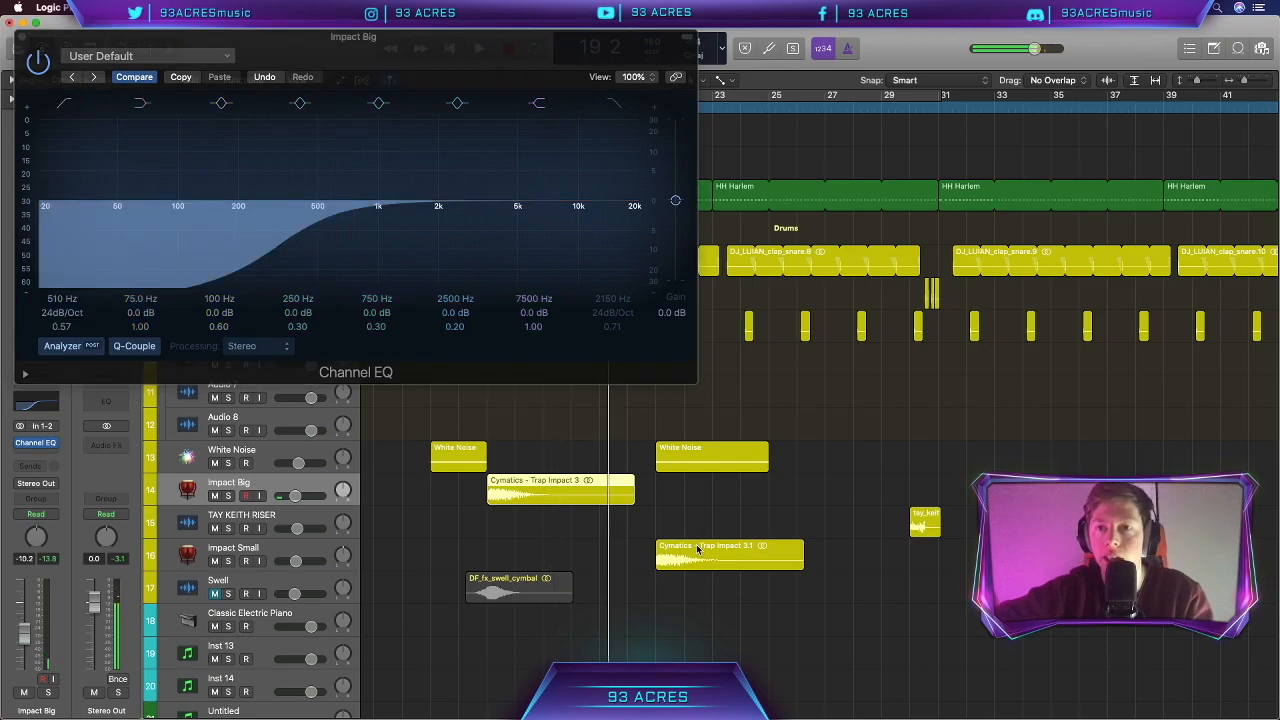
Move the Cymatics - Trap Impact 3.1 region to bar 19 and reorder the Impact Small track directly below Impact Big
left_click_drag(697, 555, 641, 558)
left_click_drag(240, 552, 240, 522)
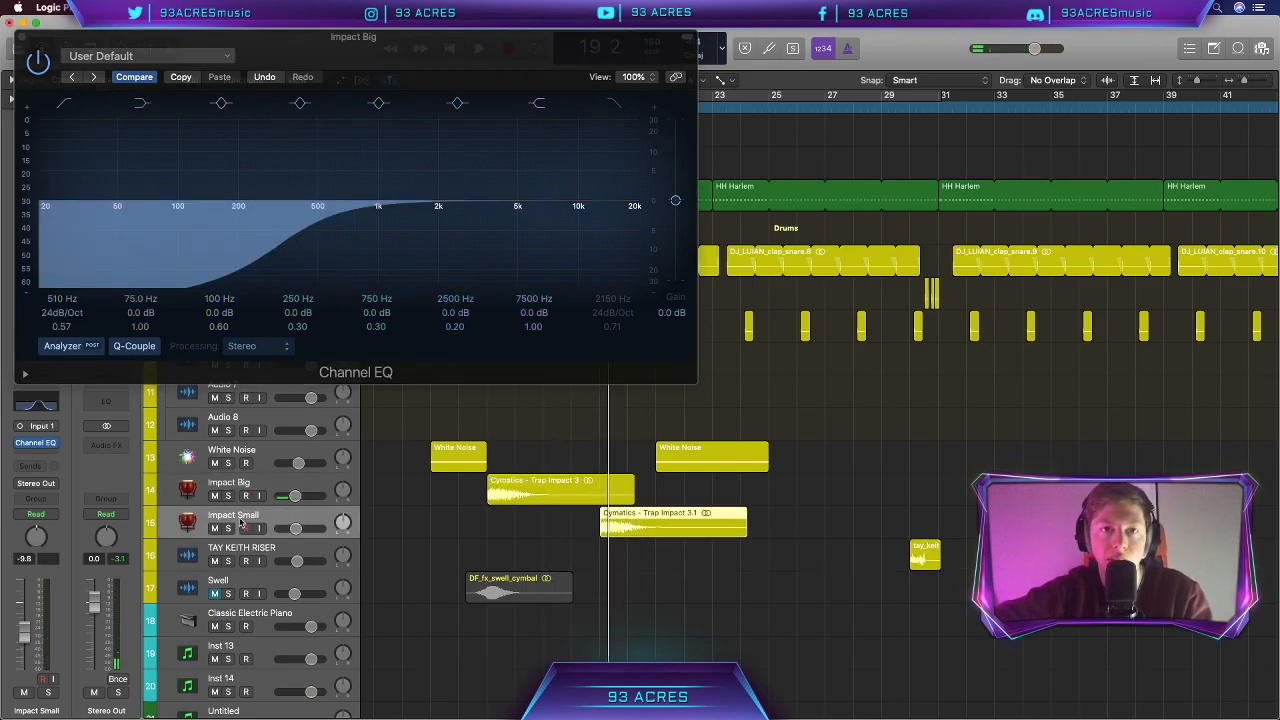
Set Impact Small's Channel EQ low cut to 890 Hz with the high cut off, and close both EQ windows
left_click(44, 406)
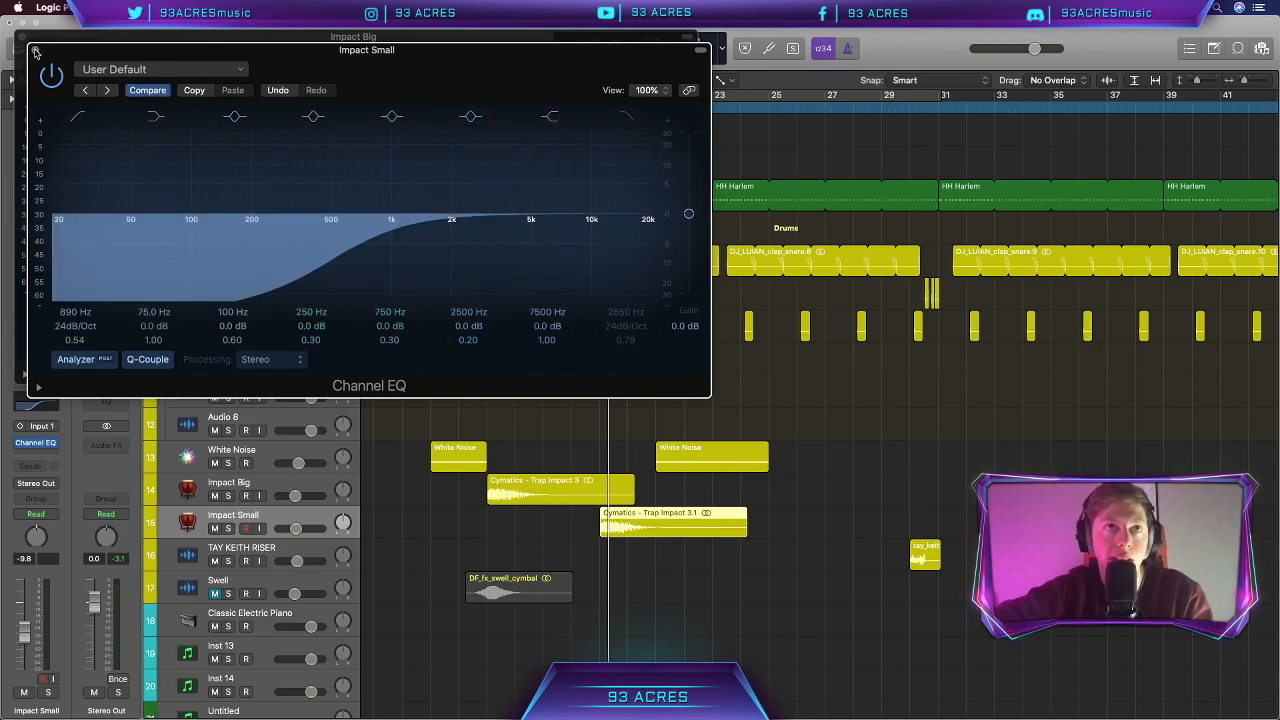
left_click(35, 52)
left_click(20, 42)
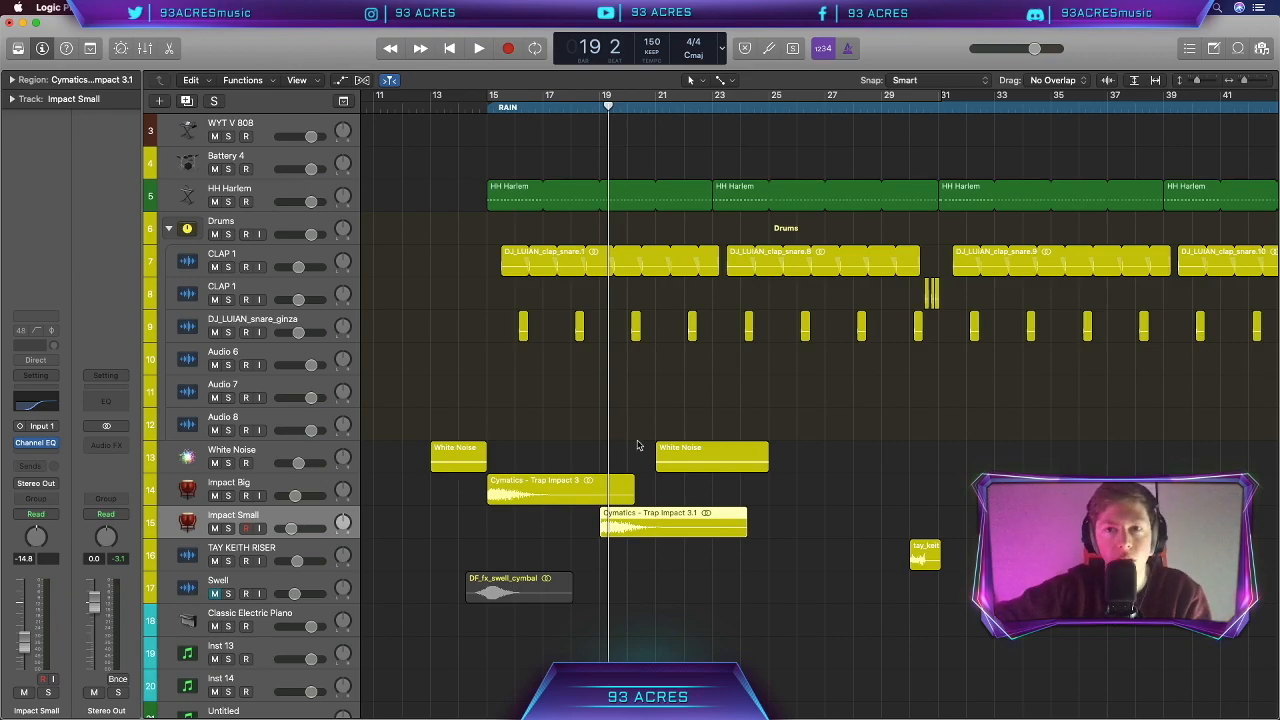
Fill the White Noise track from bar 15 to bar 31 with four-bar regions, moving the track automation along with them
left_click_drag(705, 466, 533, 472)
left_click(747, 248)
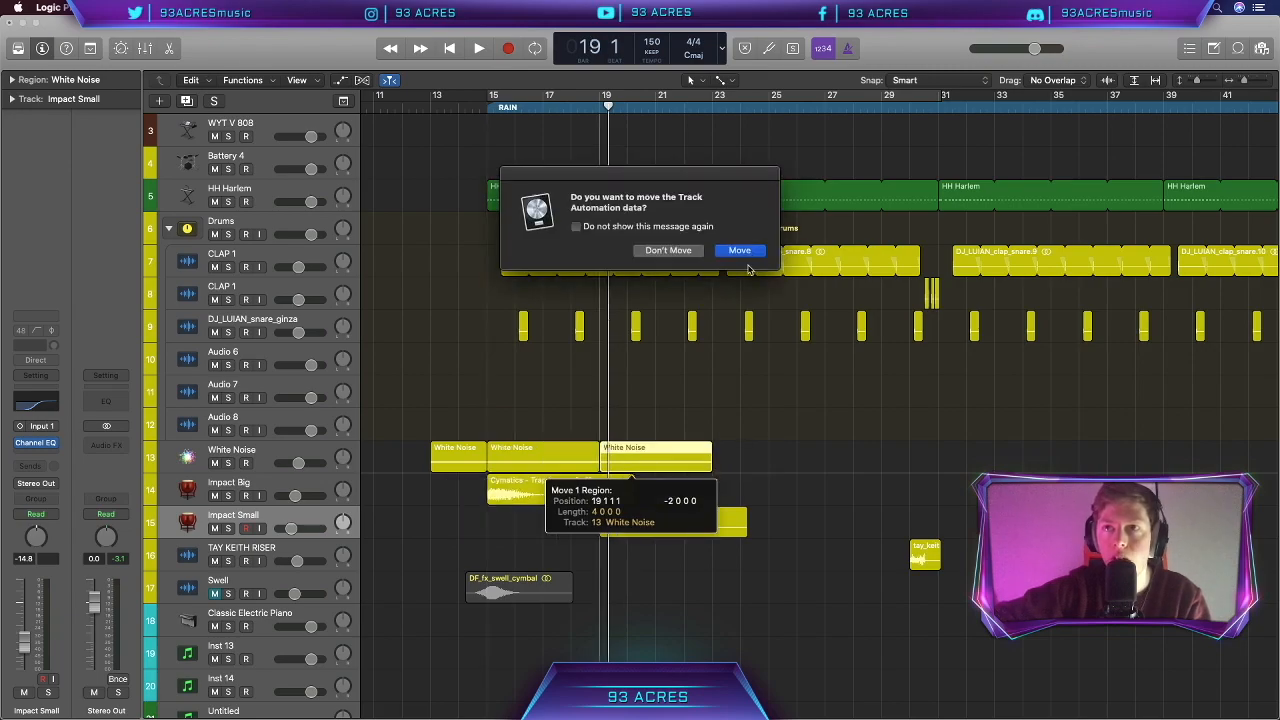
left_click(742, 251)
mouse_move(731, 463)
left_mouse_down()
mouse_move(528, 460)
mouse_move(751, 451)
left_mouse_up()
left_click(749, 247)
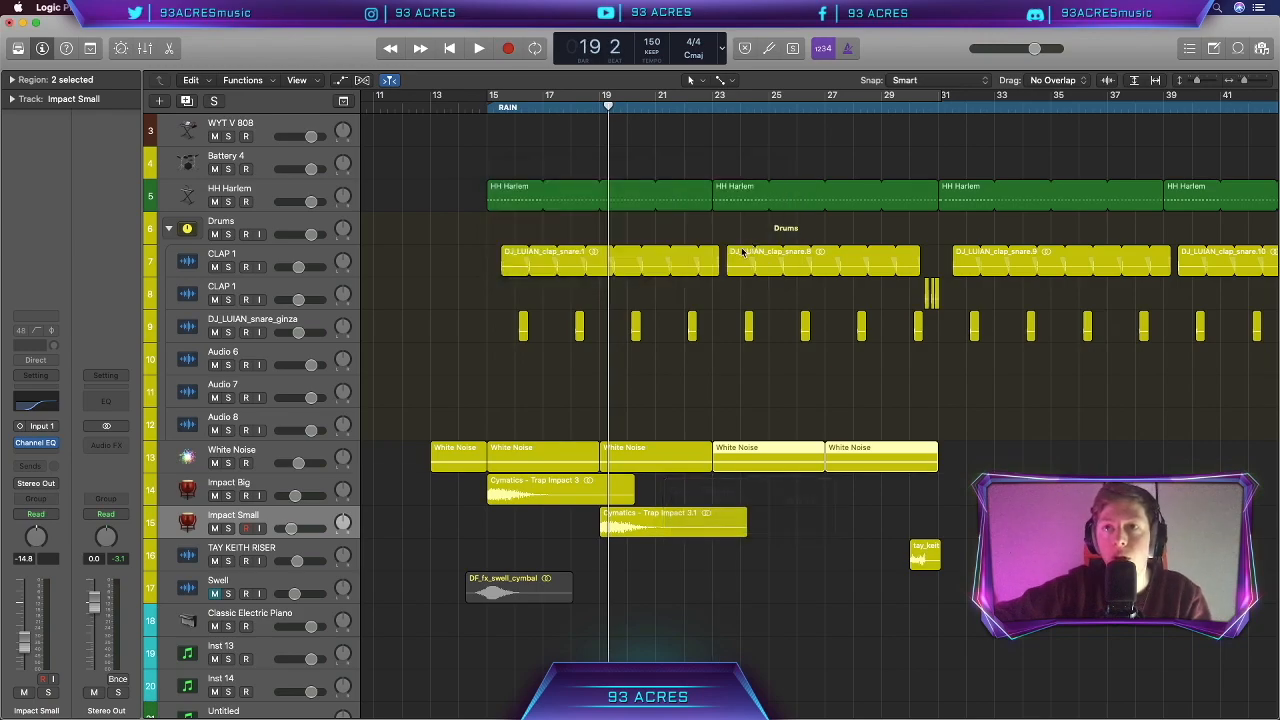
Repeat the White Noise regions with their automation and both impact regions through the rest of the arrangement to bar 47
scroll(710, 416, "down", 5)
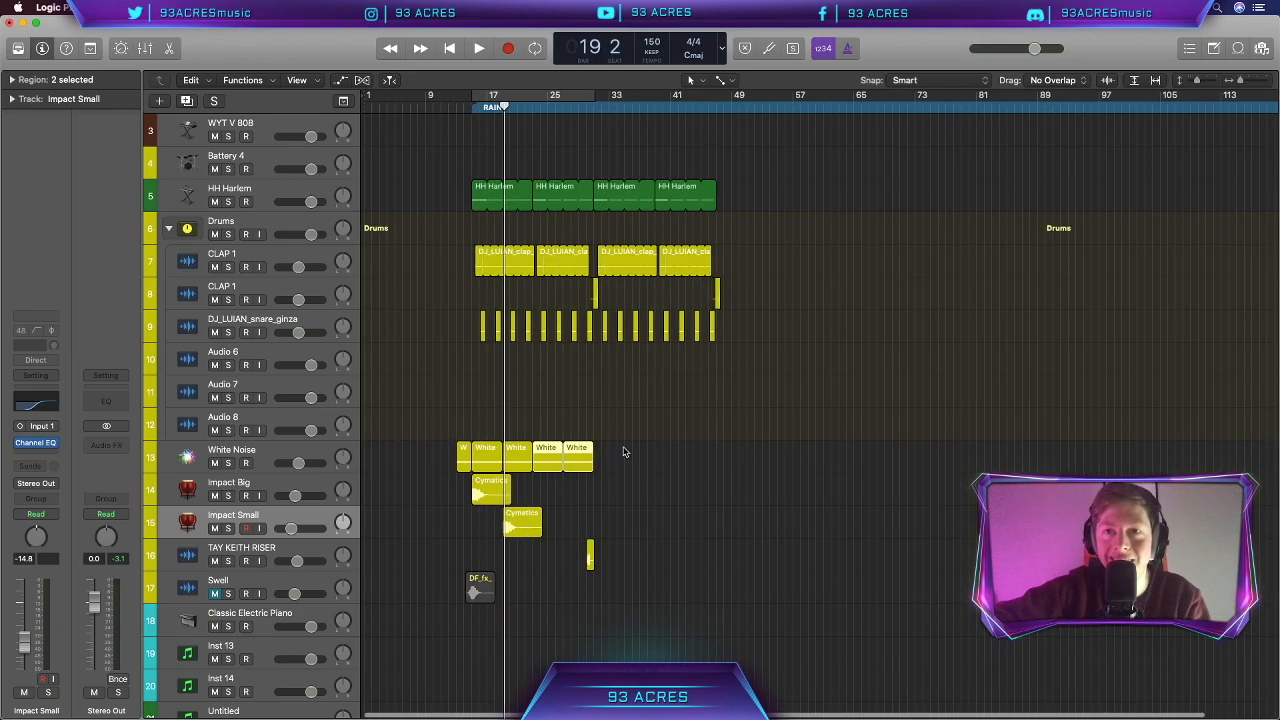
left_click_drag(575, 461, 609, 466)
left_click(745, 248)
left_click_drag(566, 536, 787, 490)
scroll(474, 496, "up", 5)
scroll(474, 496, "left", 2)
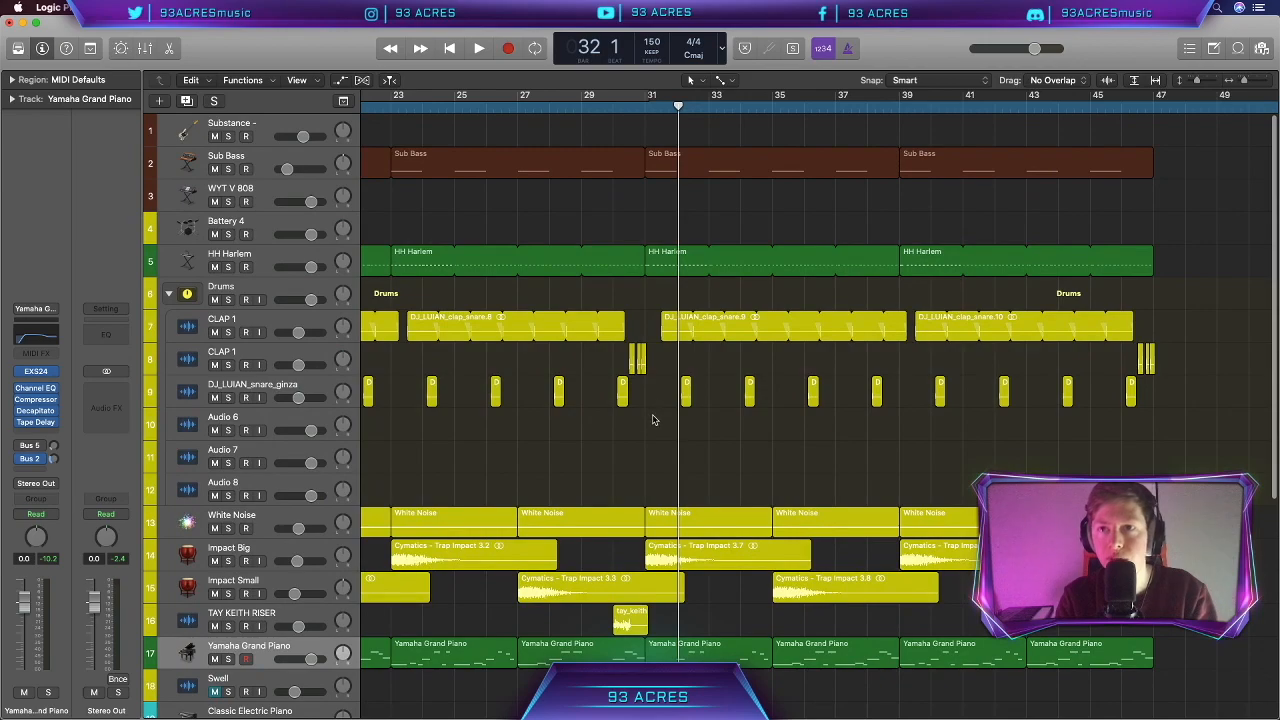
Mute the Cymatics - Trap Impact 3.7 region at bar 31 on the Impact Big track
scroll(650, 421, "down", 3)
left_click(718, 497)
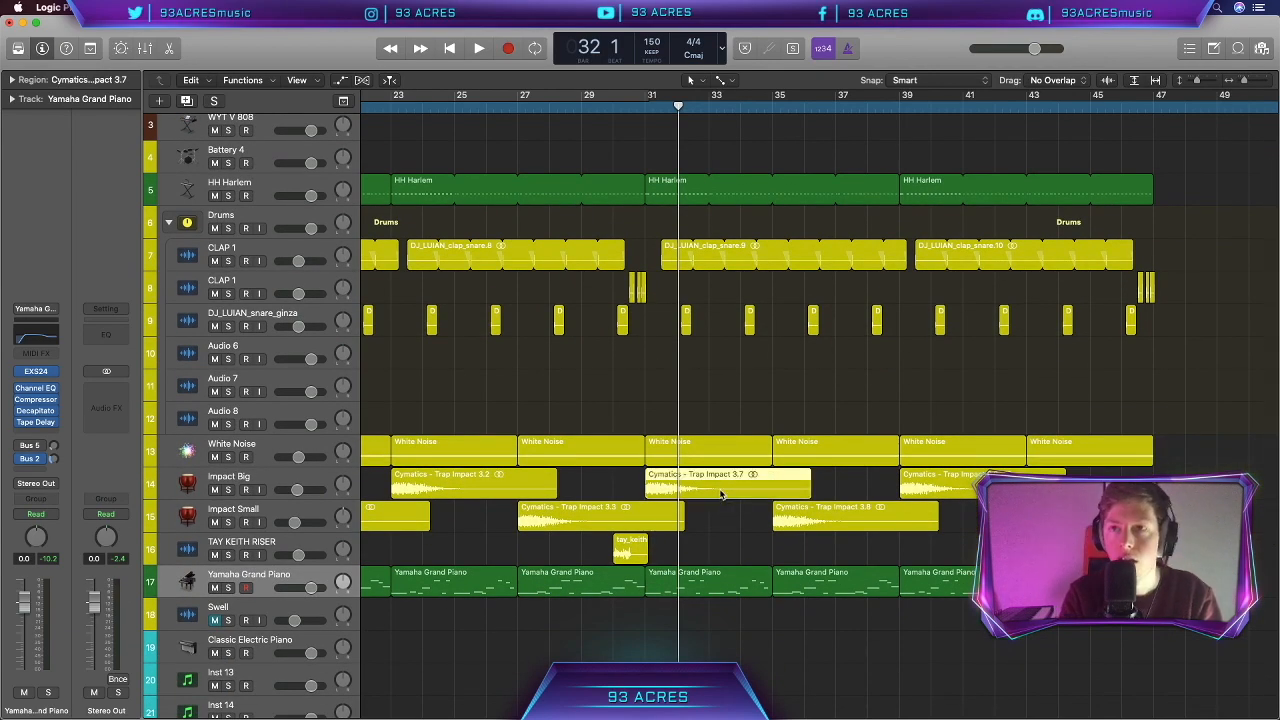
key("ctrl+m")
Trim the start of the Yamaha Grand Piano region at bar 31 to bar 33
scroll(718, 495, "down", 2)
left_click(712, 540)
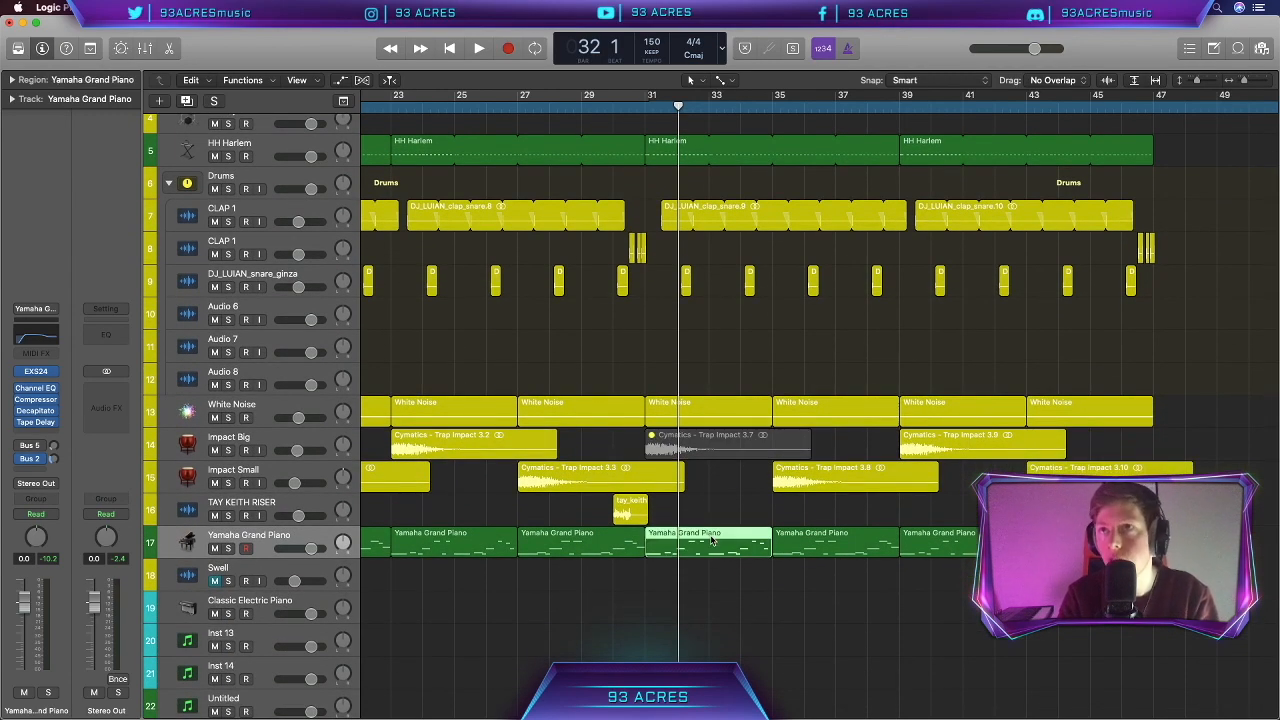
left_click(657, 568)
left_click_drag(649, 552, 702, 552)
left_click_drag(702, 552, 709, 552)
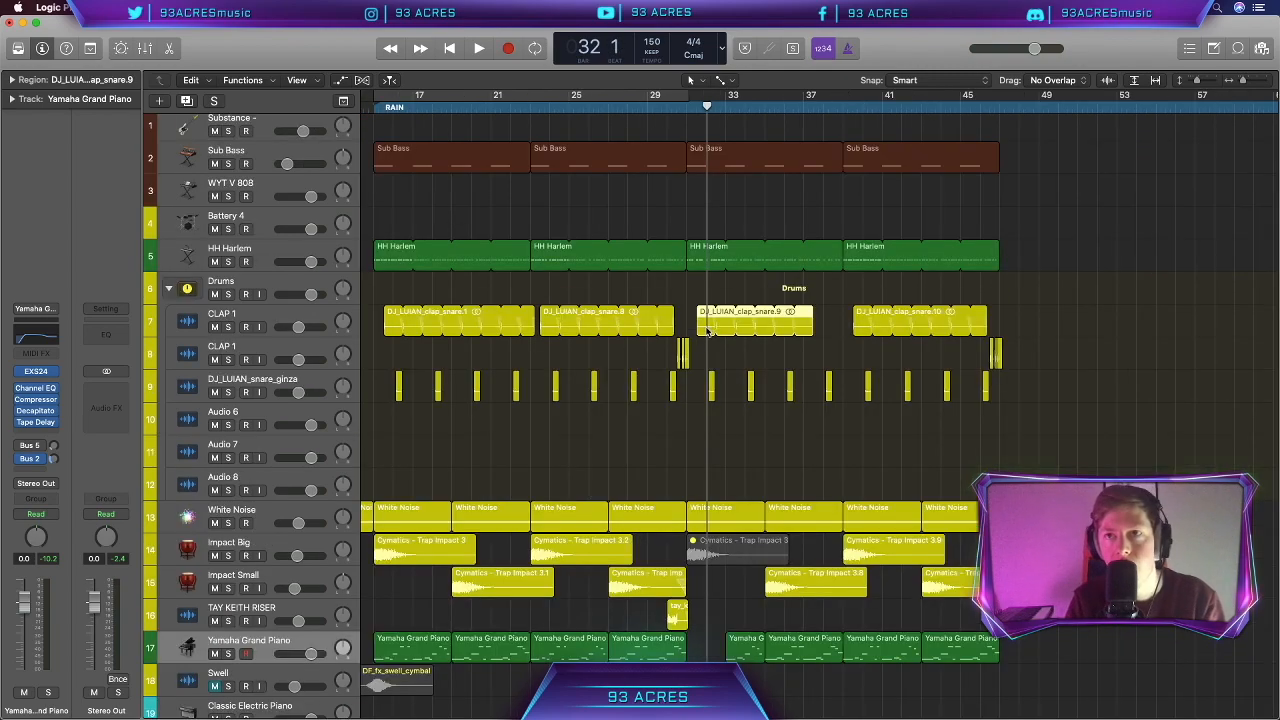
Clear the CLAP 1, HH Harlem and Sub Bass regions out of bars 31 and 32 for a two-bar break
left_click_drag(707, 333, 746, 333)
left_click_drag(835, 251, 722, 251)
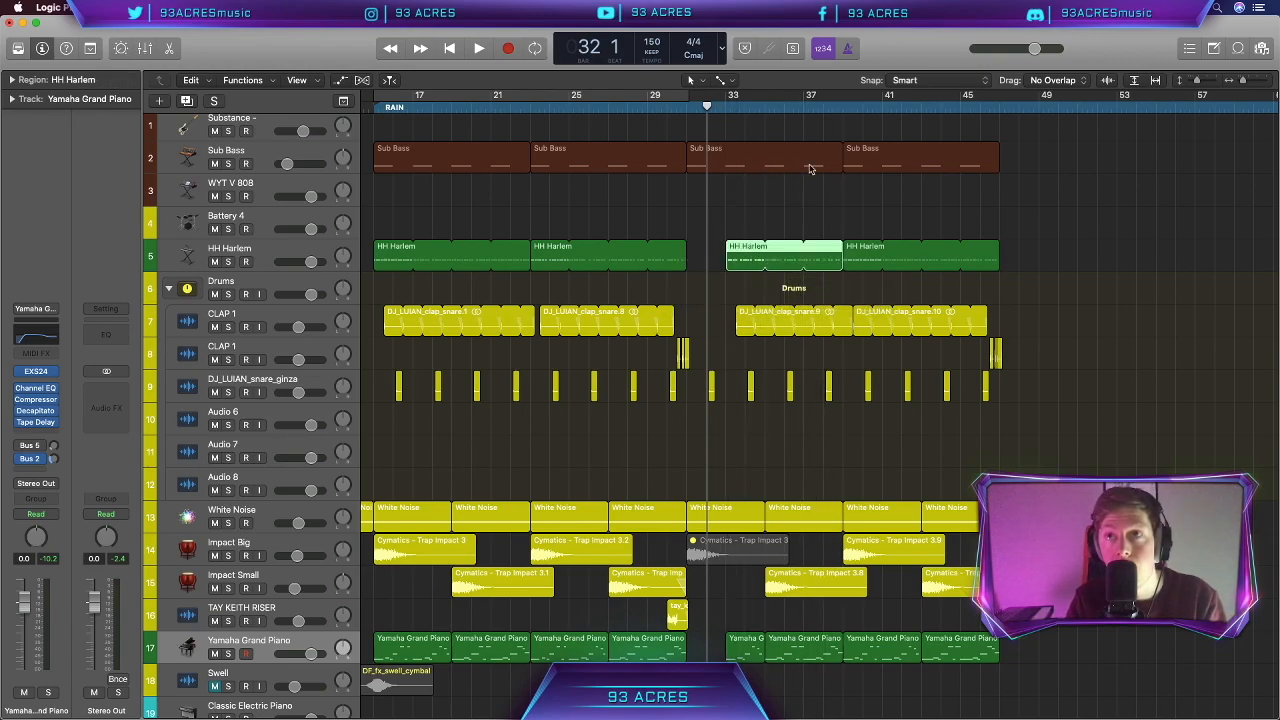
left_click_drag(838, 166, 766, 163)
Examine the snare, White Noise, impact and riser regions around the break at bars 31 to 33
scroll(712, 165, "down", 4)
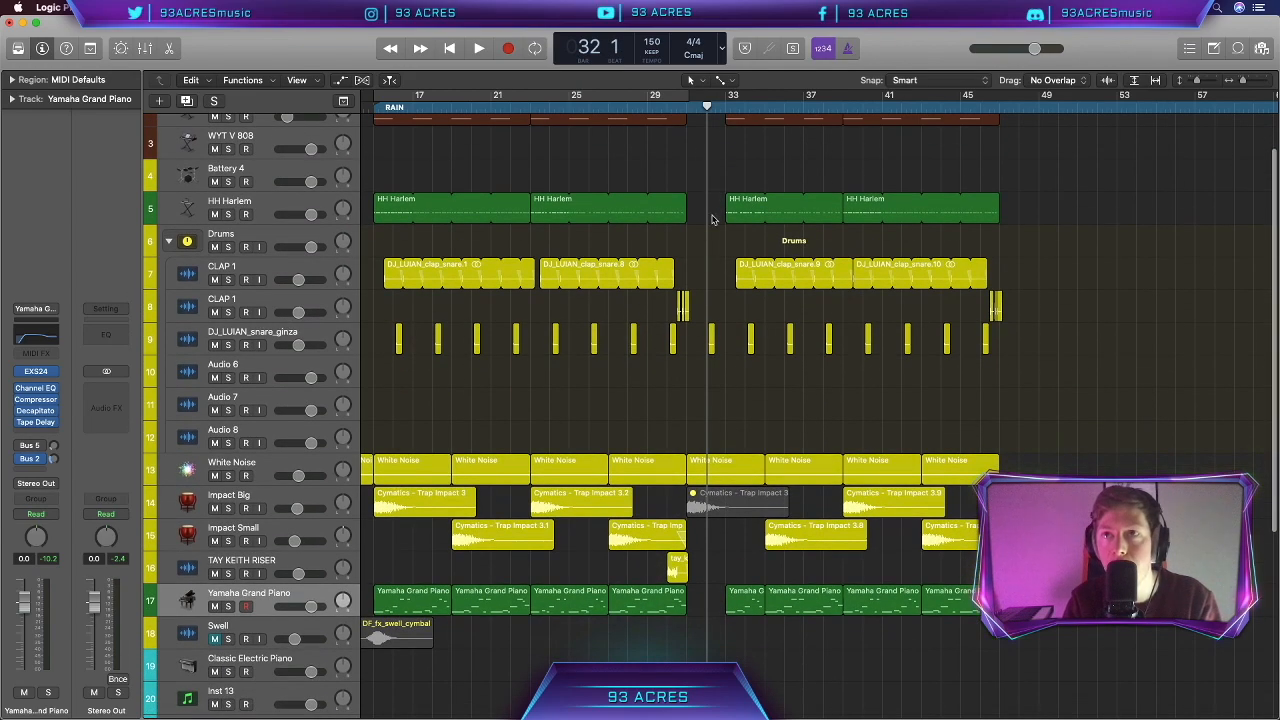
scroll(707, 300, "down", 1)
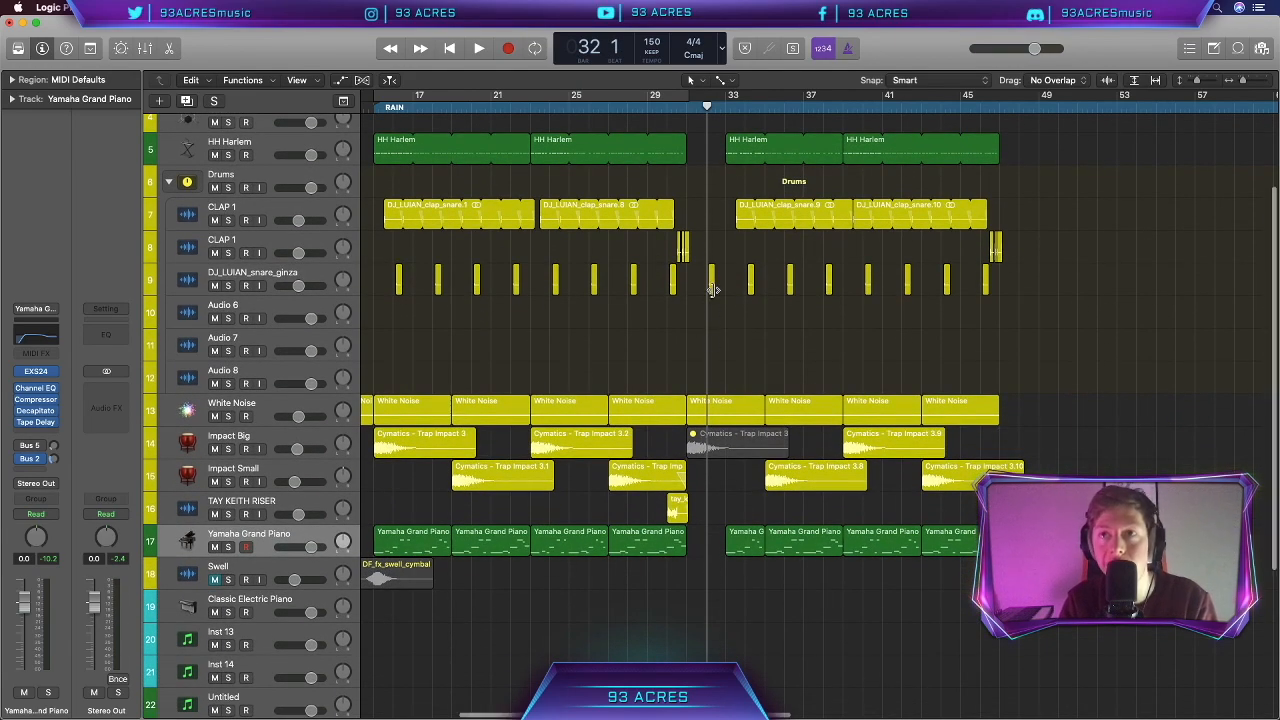
key("super+Right")
key("super+Right")
key("super+Right")
key("super+Right")
key("super+Right")
scroll(697, 318, "down", 1)
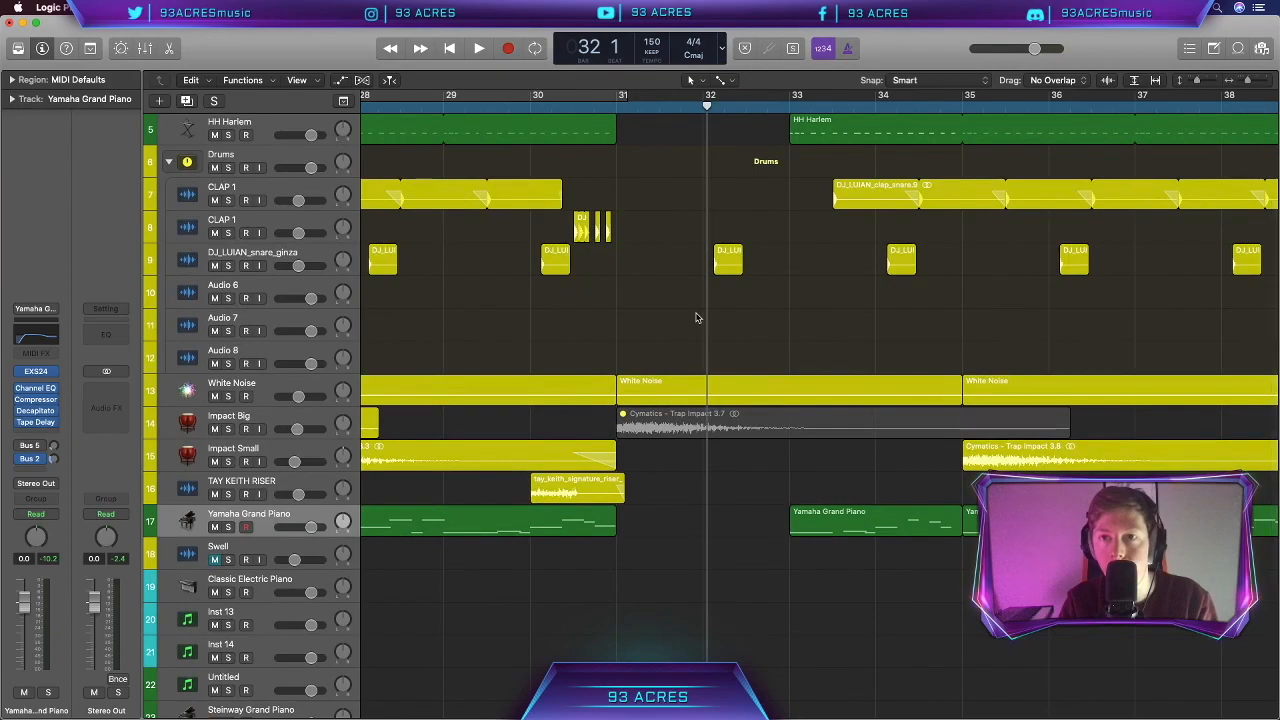
Place OAK_kick_sorry.wav from the Splice downloads on Audio 6 at bar 15
scroll(663, 426, "up", 3)
key("super+Left")
key("super+Left")
key("super+Left")
key("super+Left")
key("super+Left")
key("super+Left")
scroll(663, 426, "up", 1)
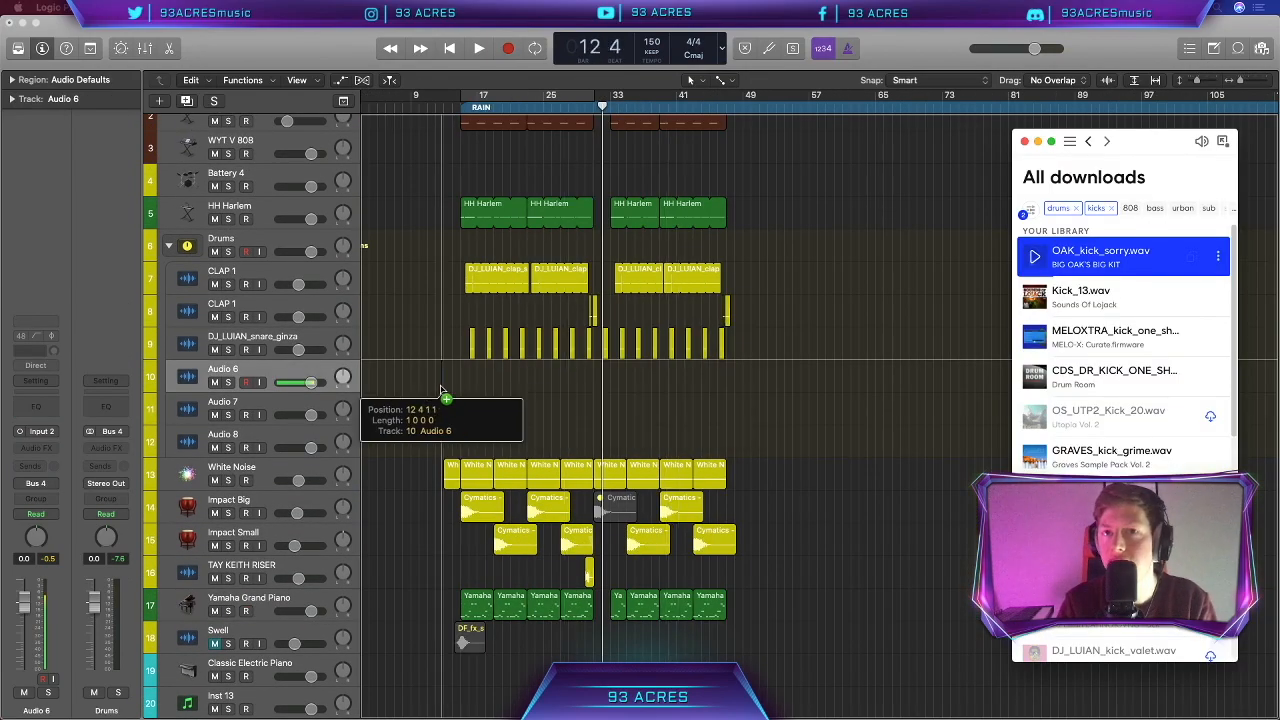
left_click_drag(443, 400, 472, 393)
Build the OAK_kick_sorry pattern over bars 15 to 18, moving one hit to position 16 3 3 1
scroll(472, 393, "up", 10)
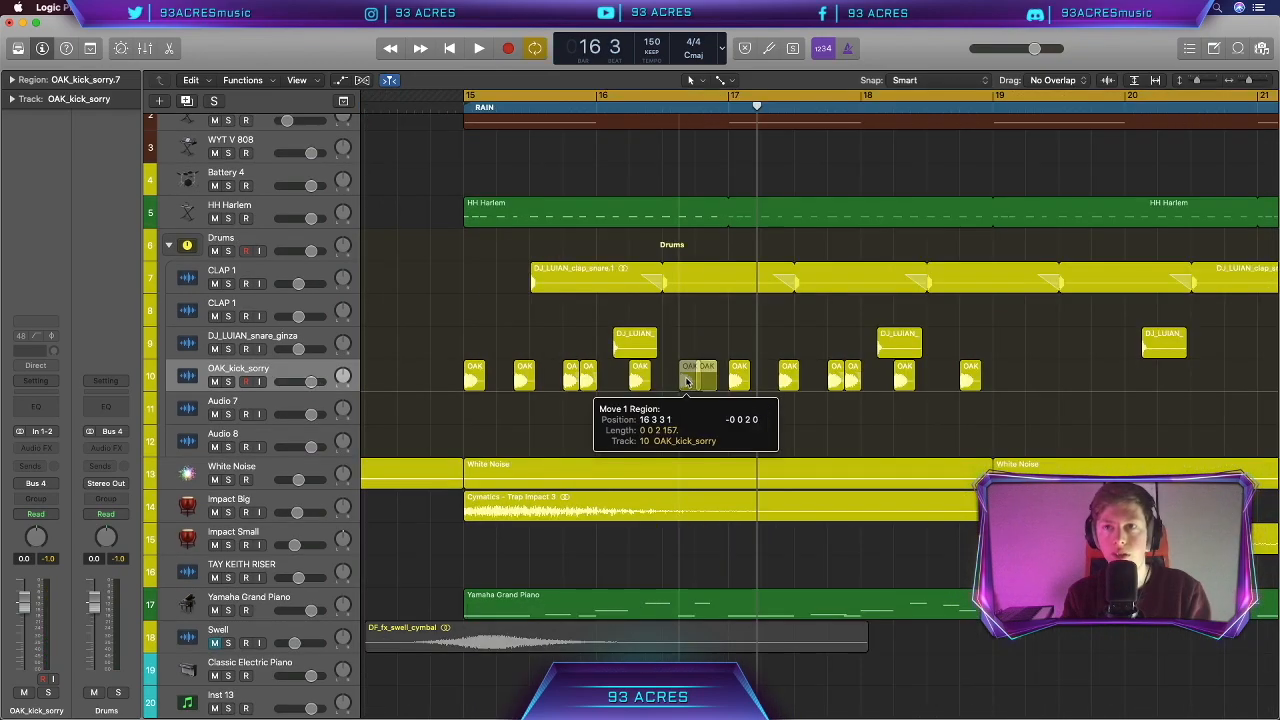
left_click_drag(600, 395, 700, 395)
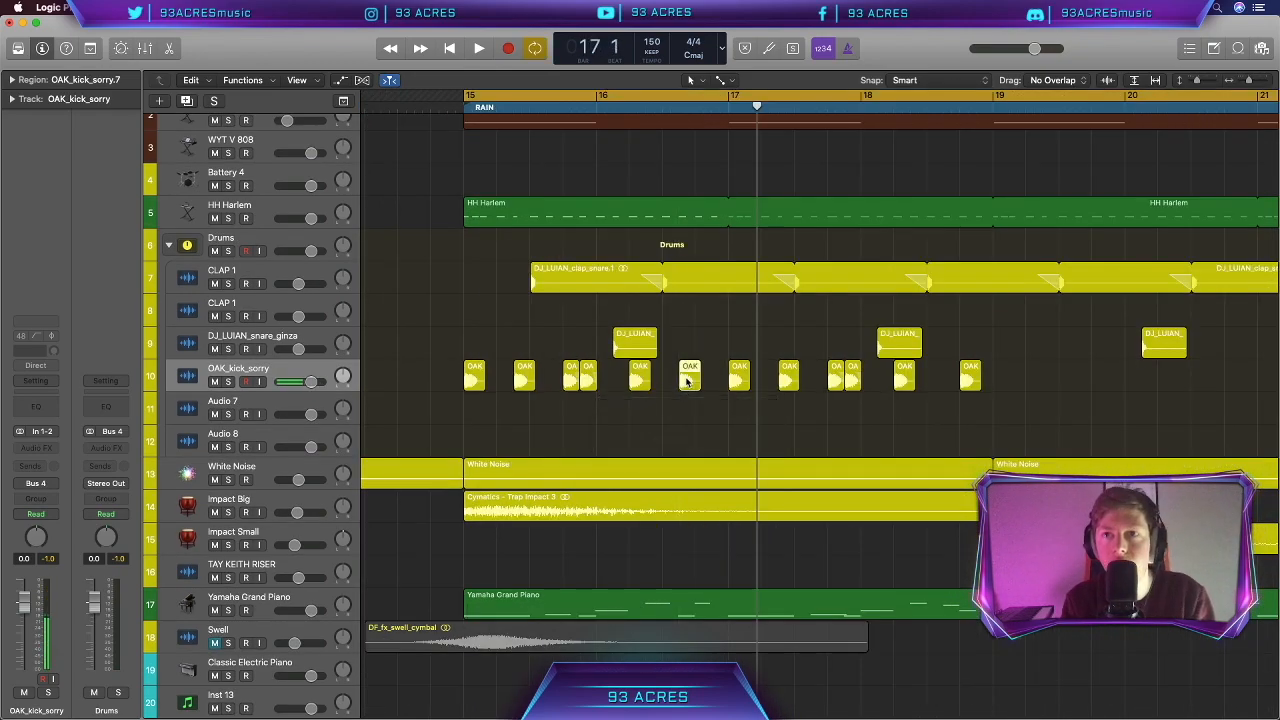
Play the kick pattern and move the last OAK_kick_sorry hit in bar 18 earlier, matching the placement in bar 16
key("space")
scroll(711, 407, "right", 3)
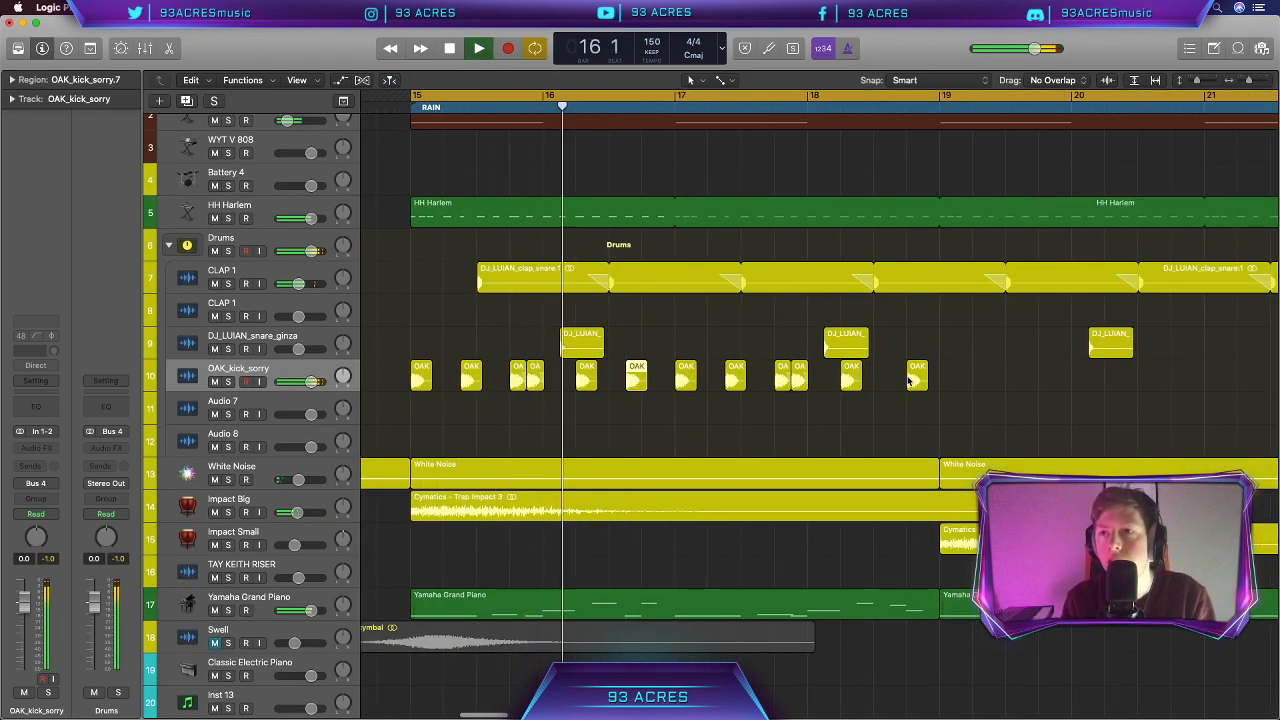
left_click_drag(916, 381, 898, 385)
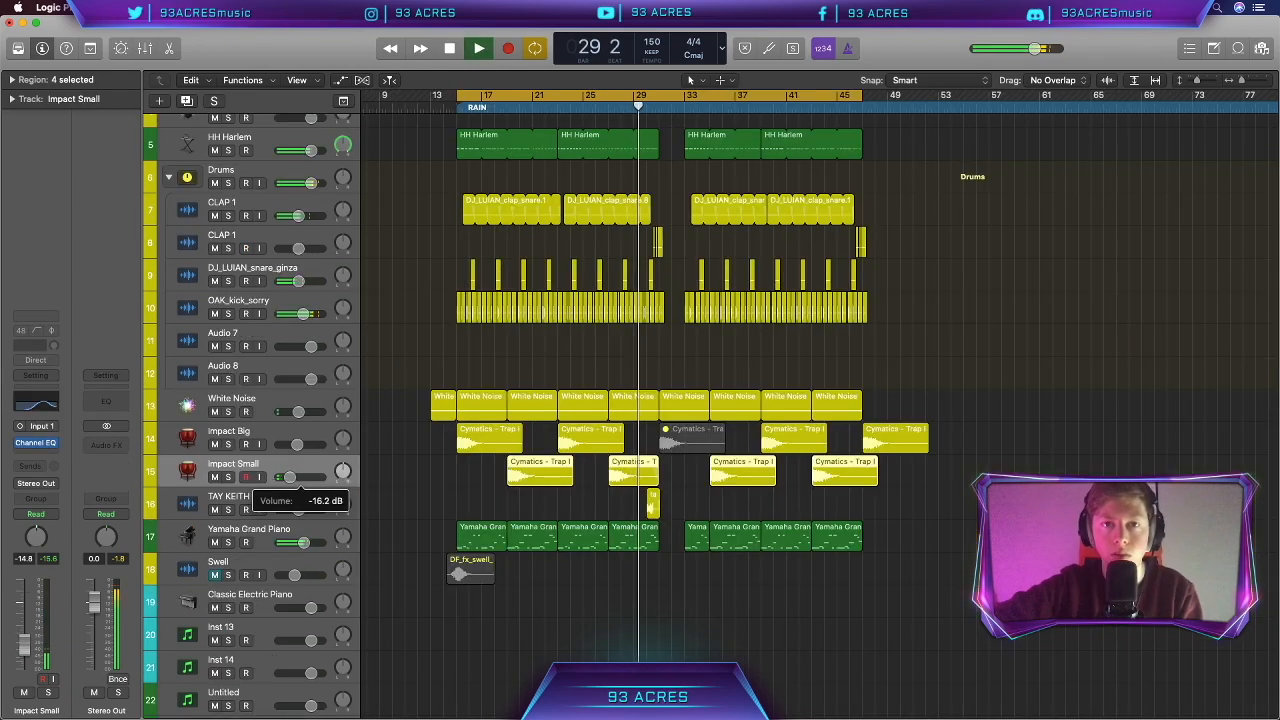
Delete the CLAP 1 region starting in bar 33 and the DJ_LUIAN_snare_ginza hits in bars 34 to 38
scroll(552, 432, "right", 1)
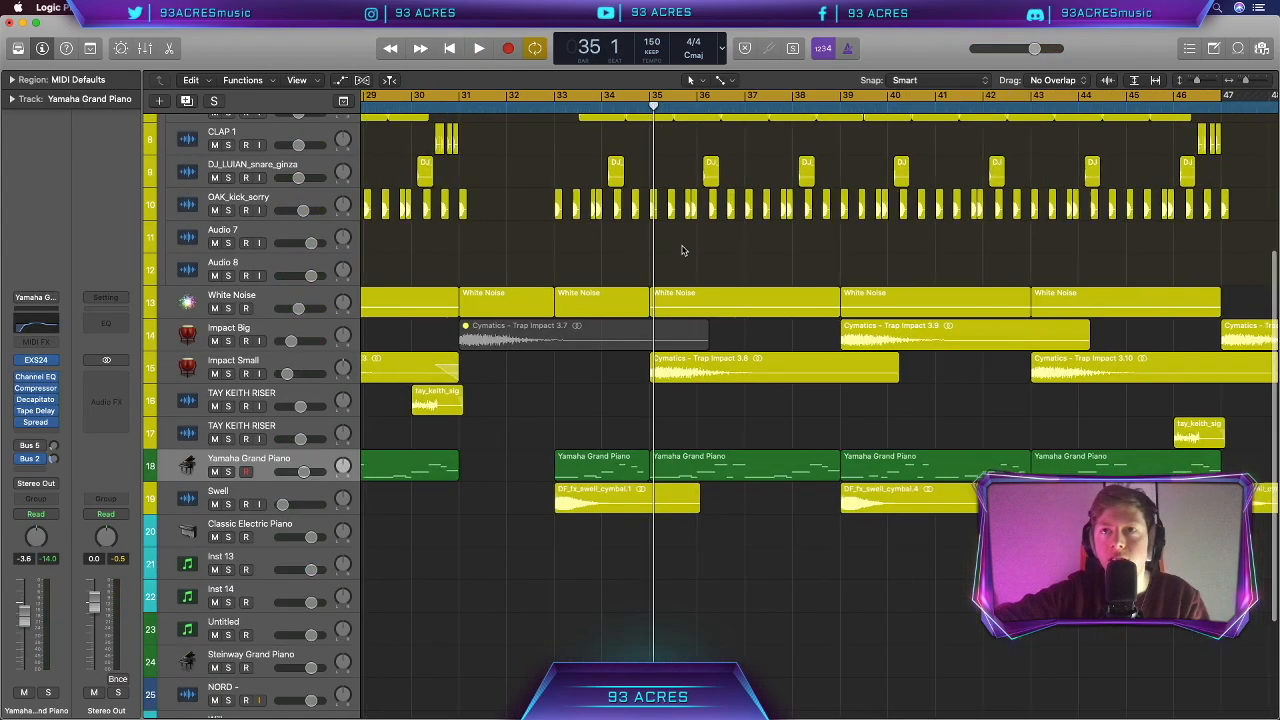
scroll(680, 249, "up", 3)
scroll(683, 250, "down", 3)
scroll(683, 250, "up", 2)
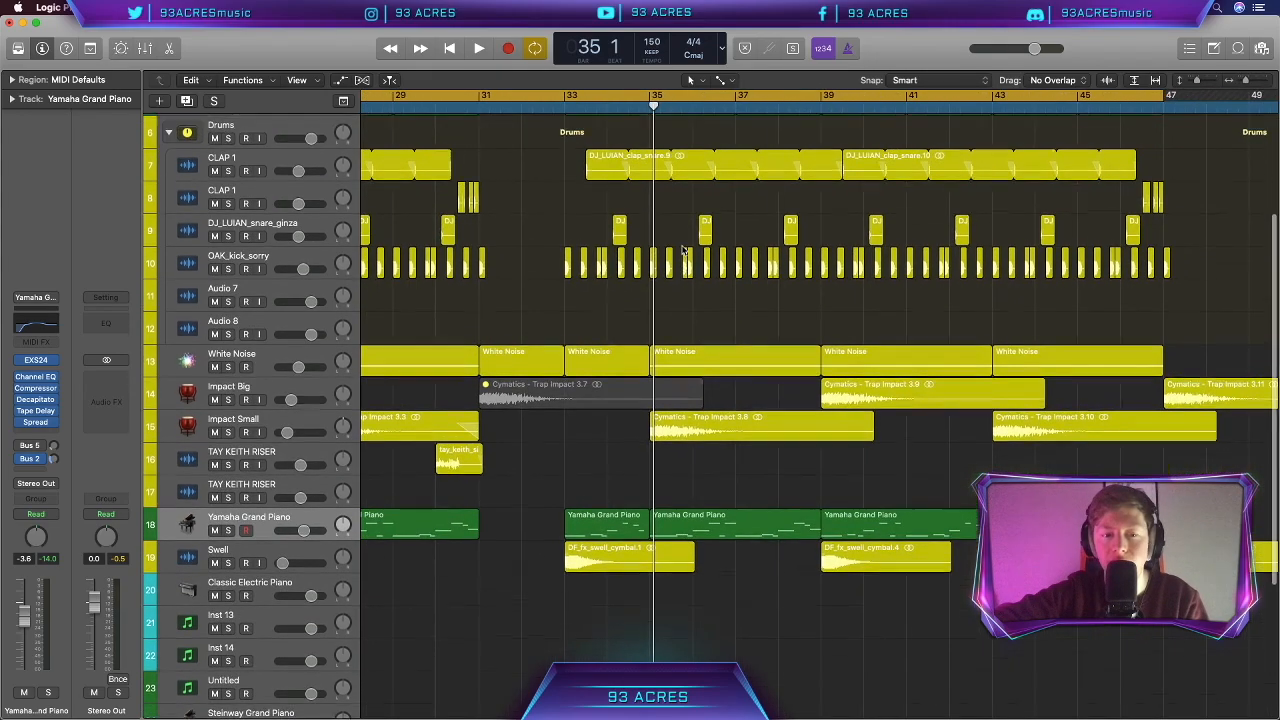
scroll(683, 250, "up", 1)
scroll(683, 250, "right", 1)
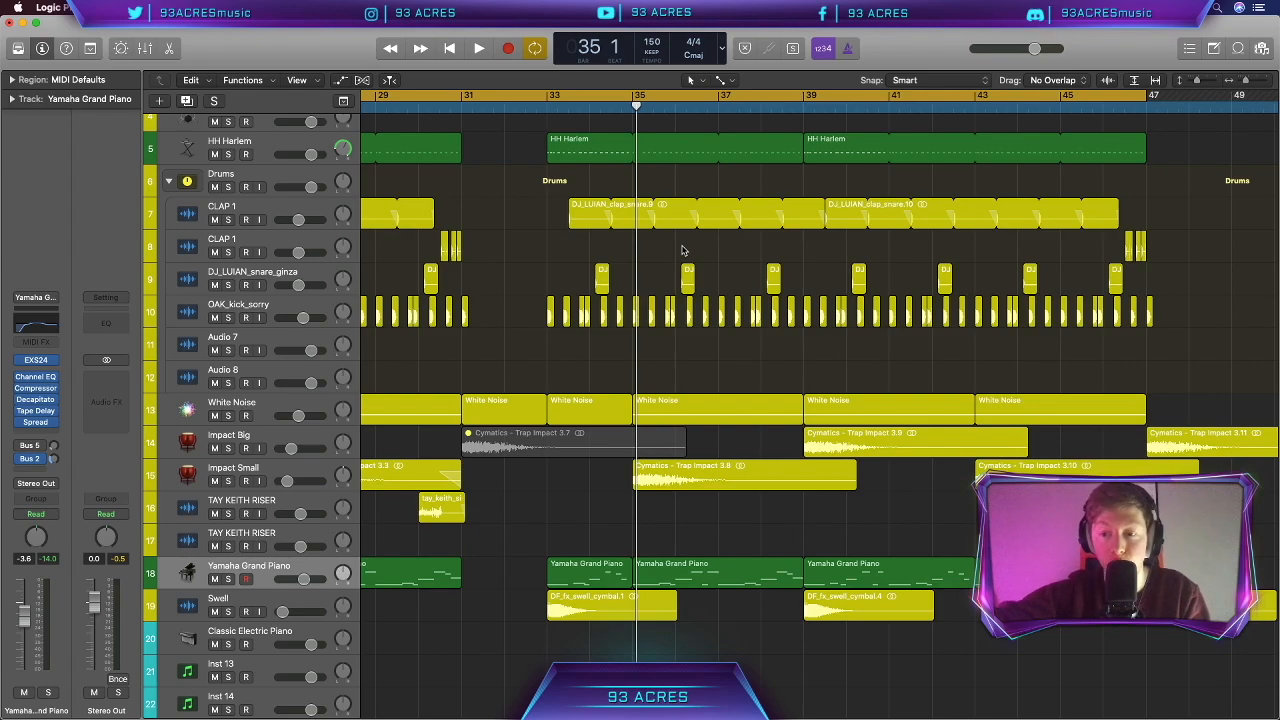
scroll(529, 278, "up", 3)
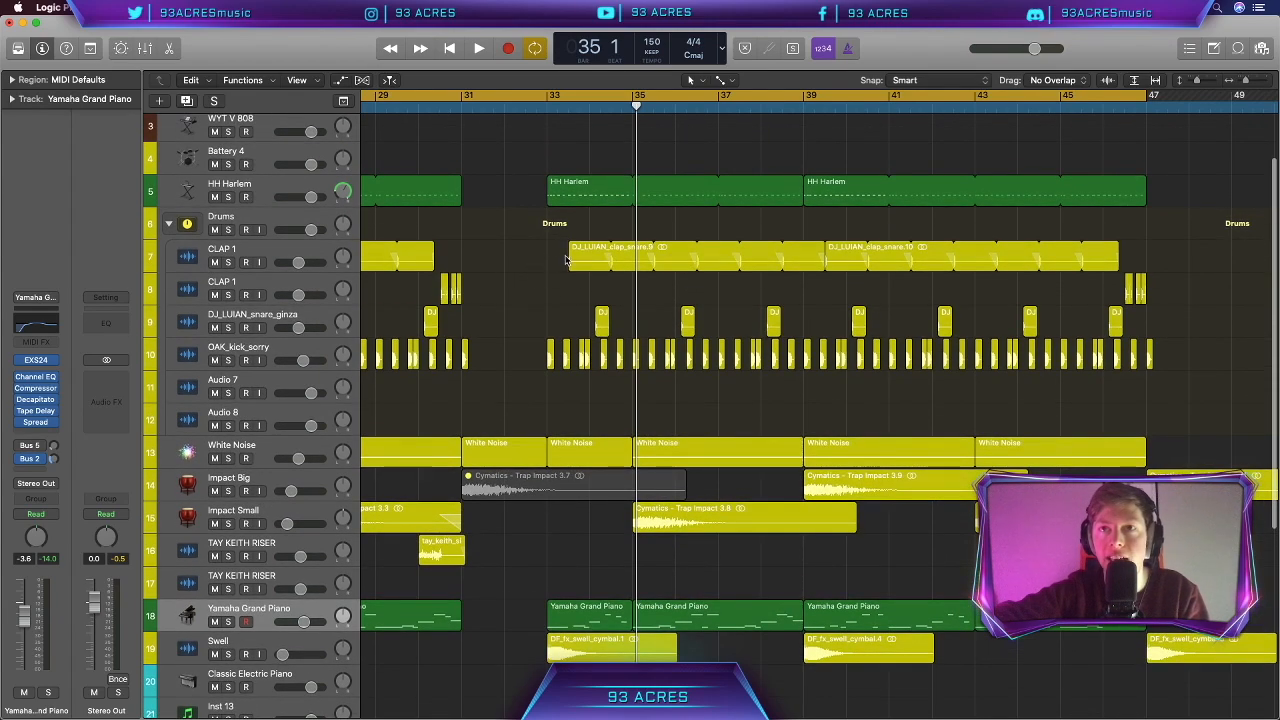
left_click(570, 258)
key("Delete")
left_click_drag(574, 283, 768, 393)
key("Delete")
scroll(783, 324, "up", 1)
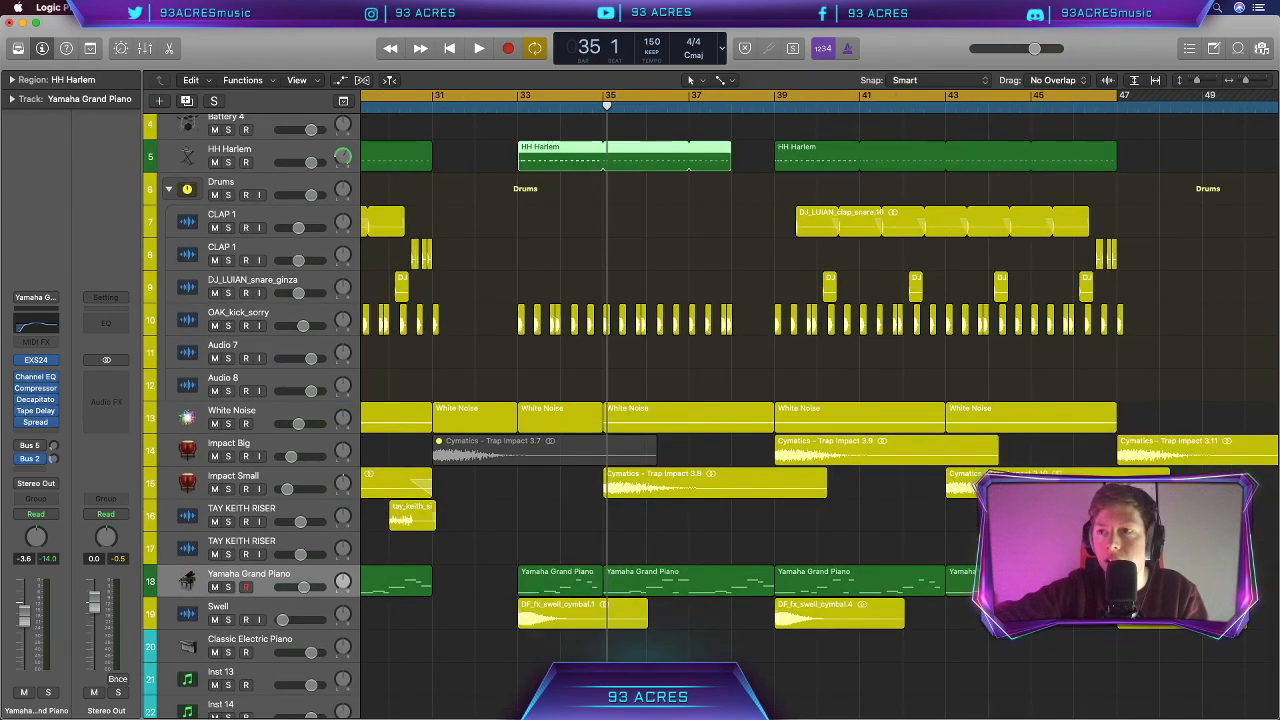
Place the TAY KEITH riser from bar 46 at bar 38 and move the Swell track above the TAY KEITH RISER Delay track
left_click_drag(1097, 556, 756, 558)
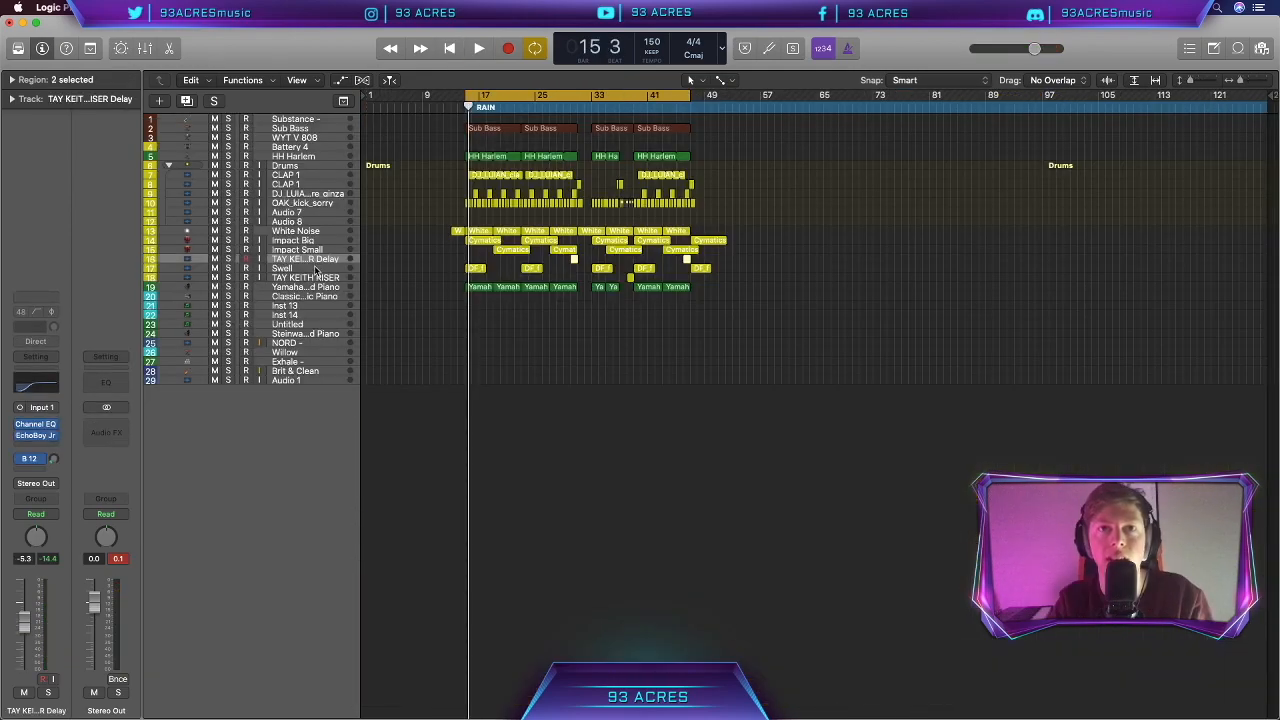
left_click(314, 257)
left_click_drag(315, 258, 316, 260)
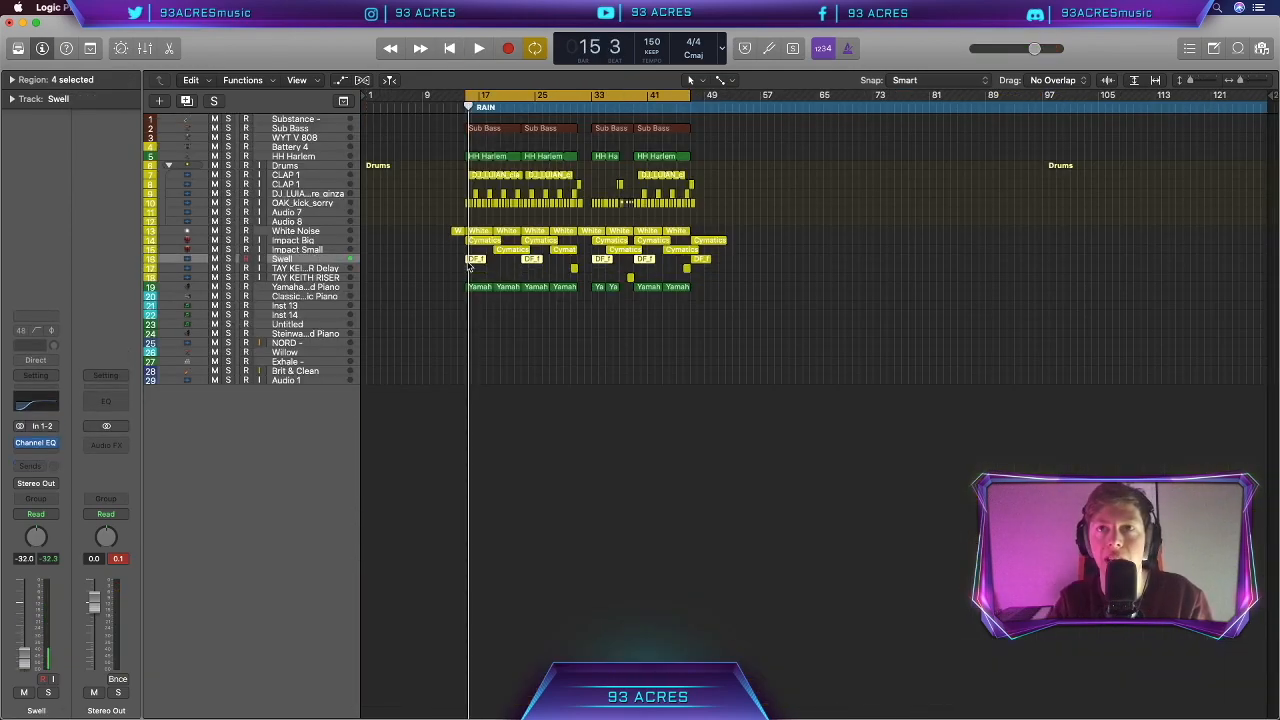
left_click(1214, 50)
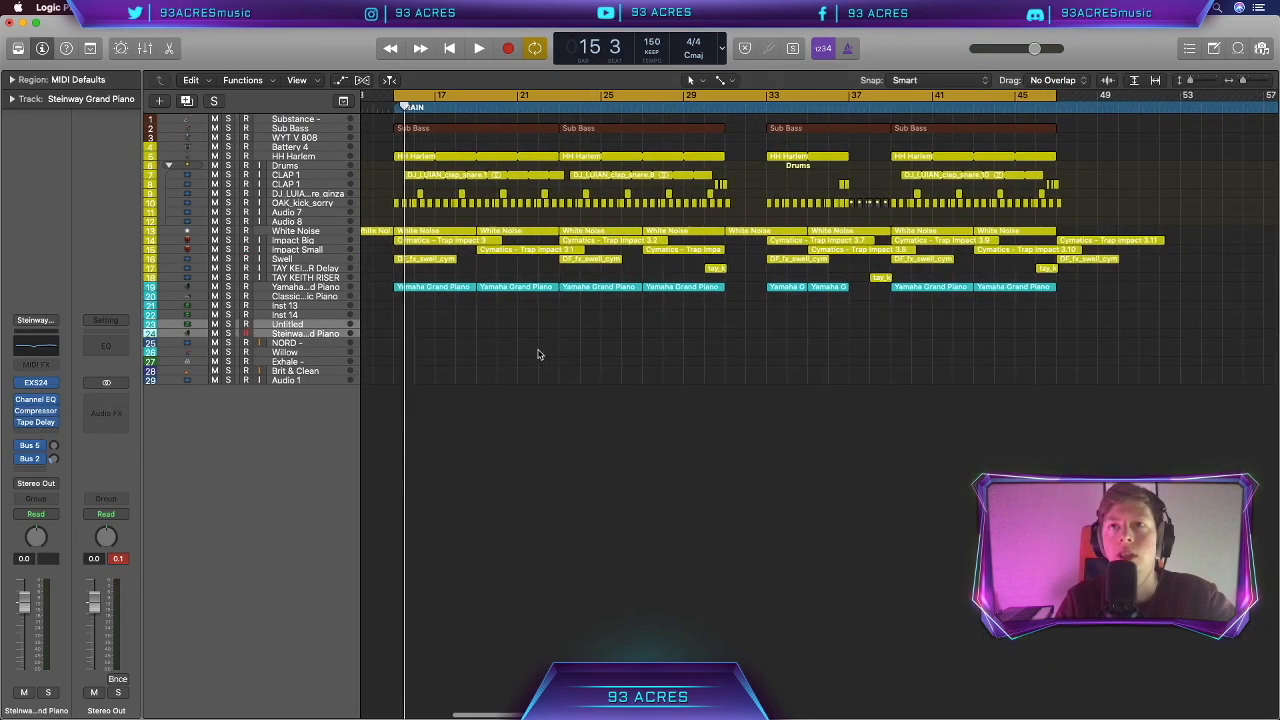
Solo the tracks used in the arrangement and examine the Sub Bass and HH Harlem notes in the piano roll
scroll(537, 354, "left", 2)
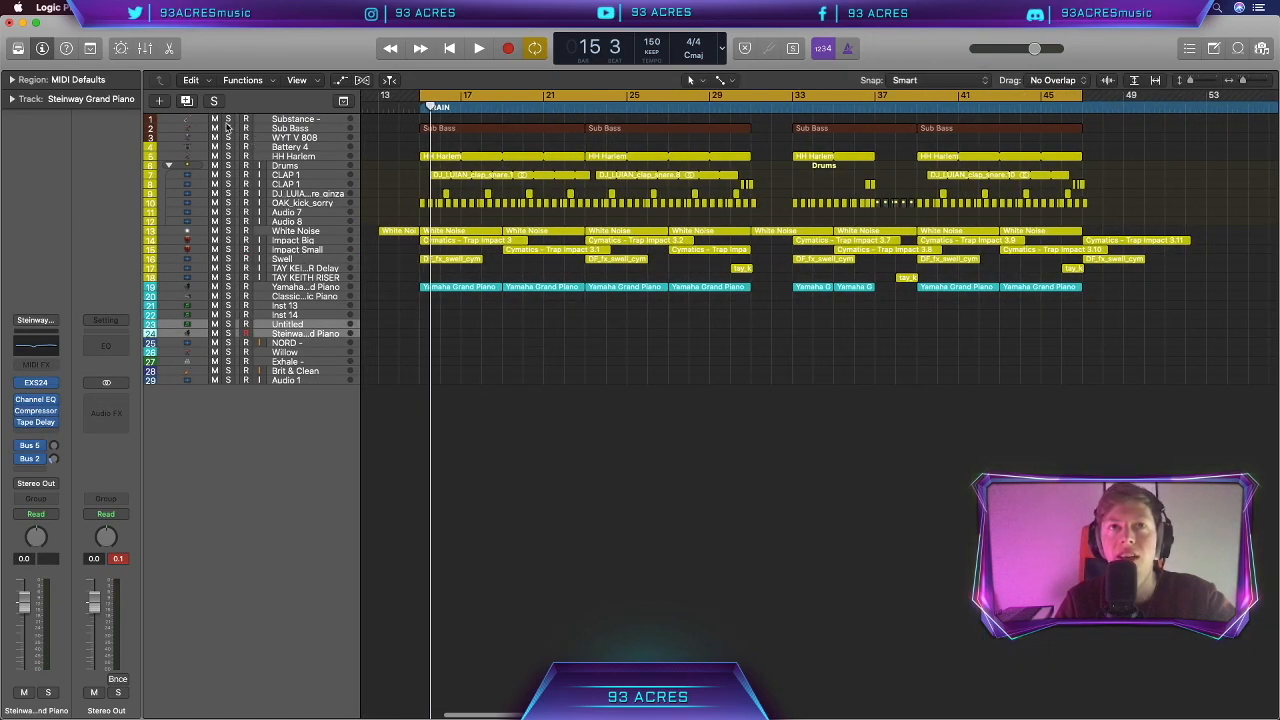
left_click(228, 128)
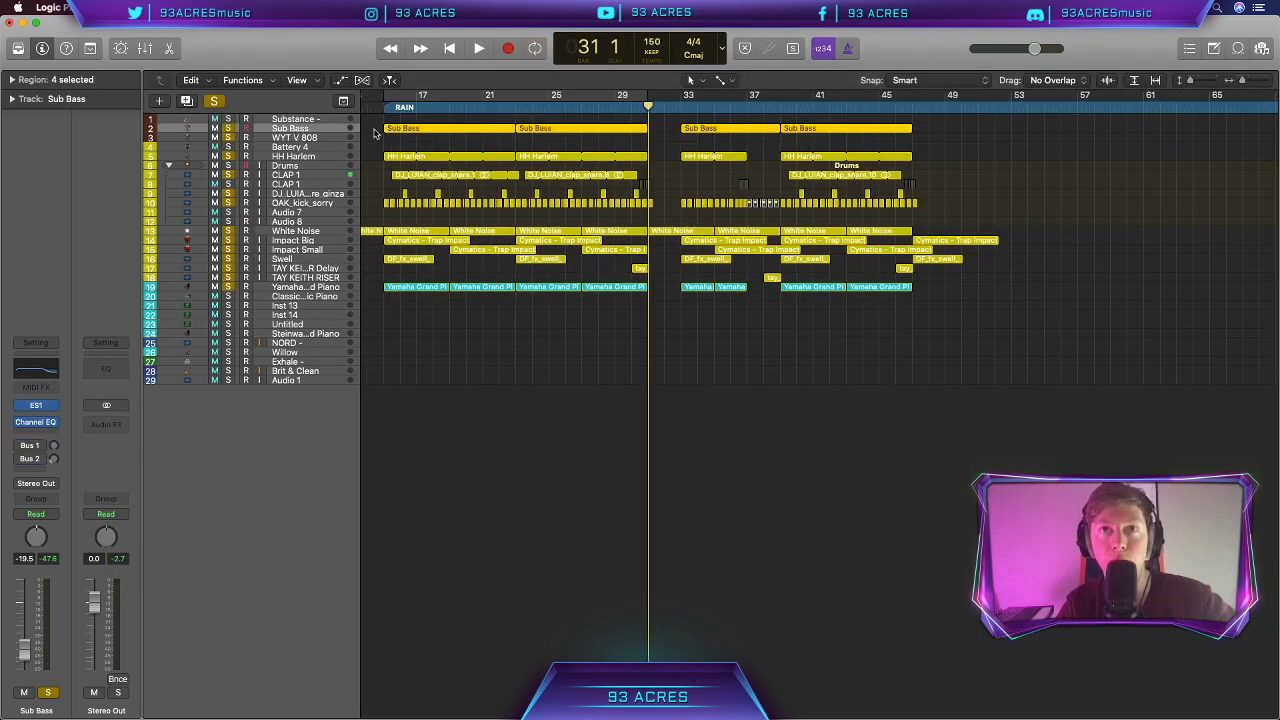
key("p")
key("p")
left_click(316, 157)
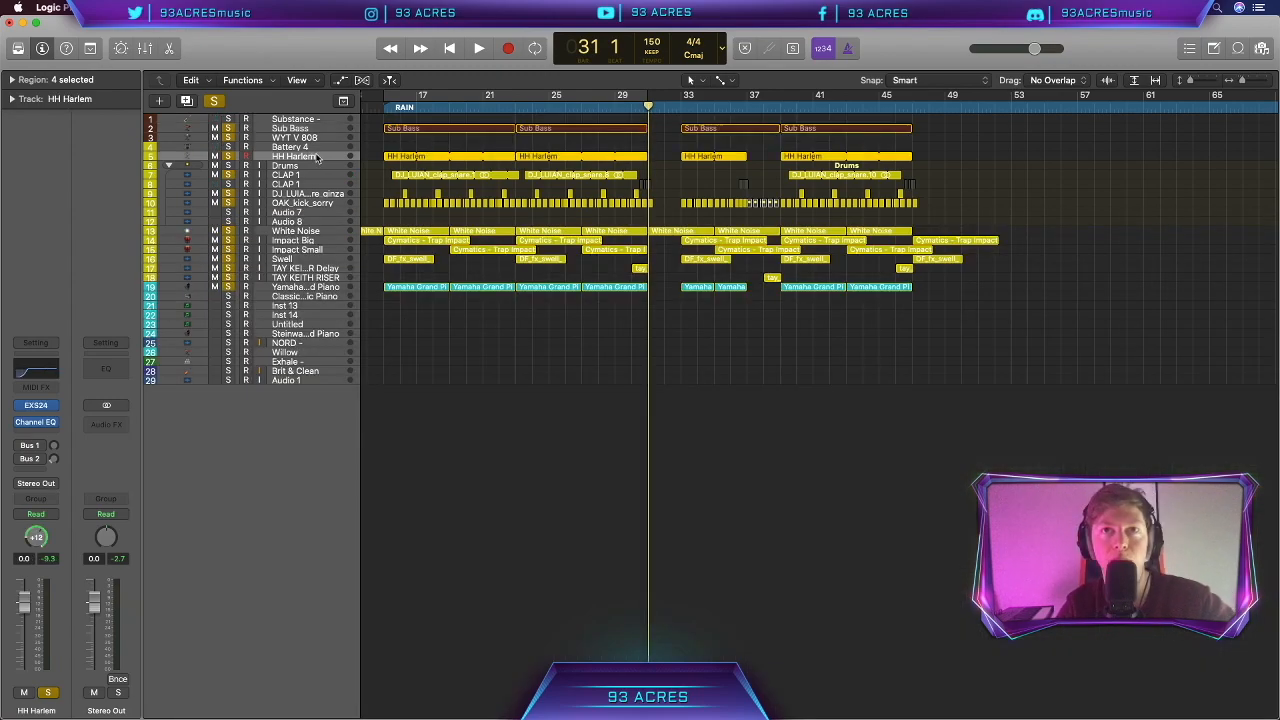
key("p")
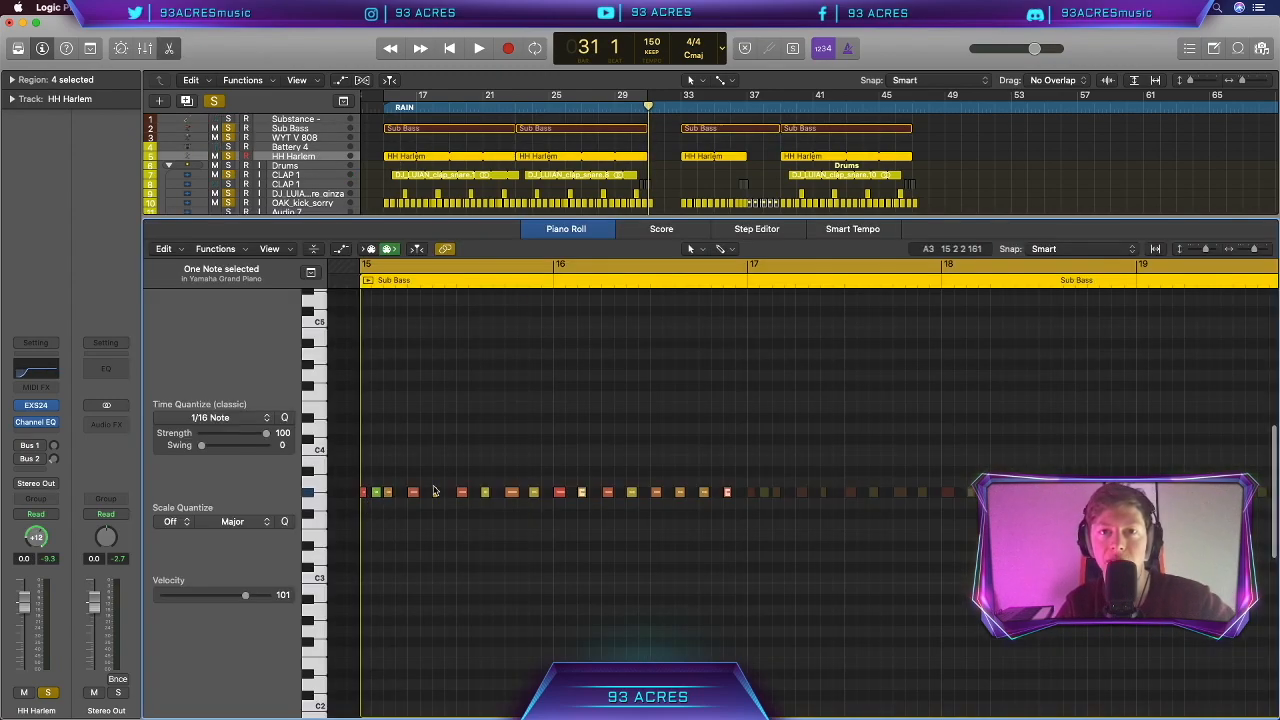
key("p")
Examine the CLAP 1, DJ_LUIAN_snare_ginza and OAK_kick_sorry hits from bar 15, placing the playhead at bar 17
left_click(289, 175)
left_click(322, 194)
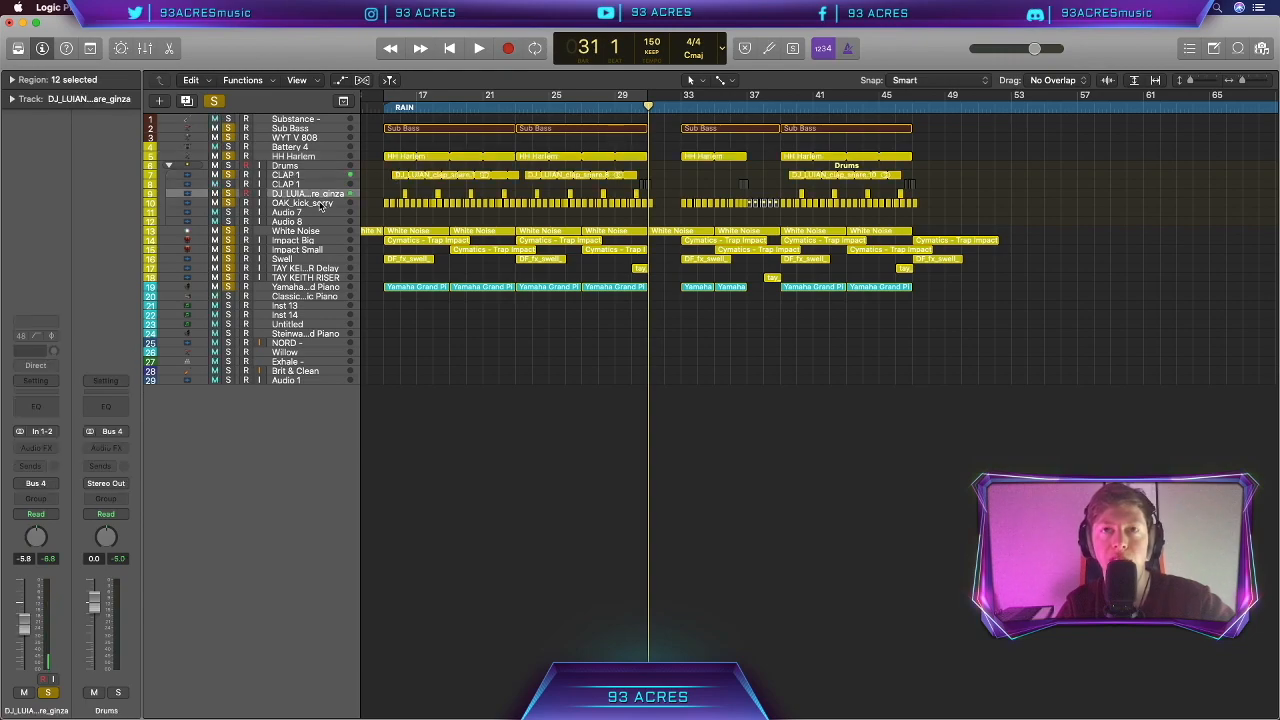
scroll(398, 197, "up", 5)
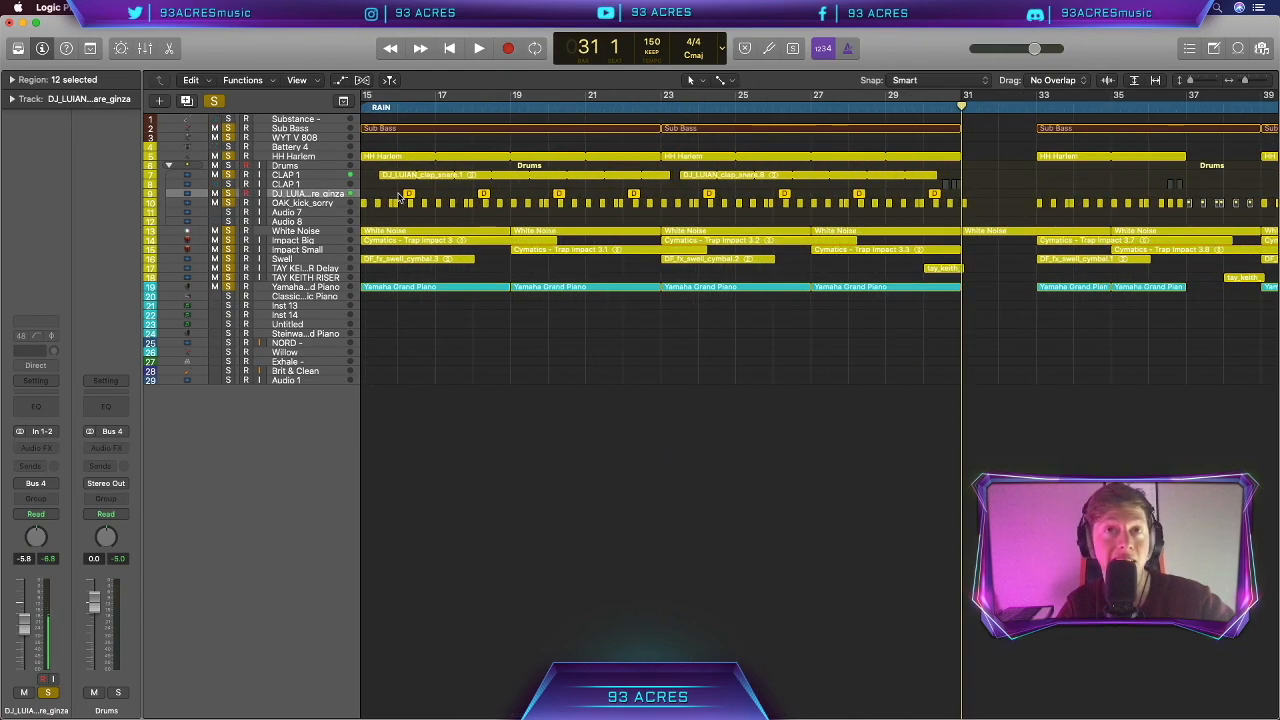
left_click(320, 205)
scroll(401, 203, "up", 4)
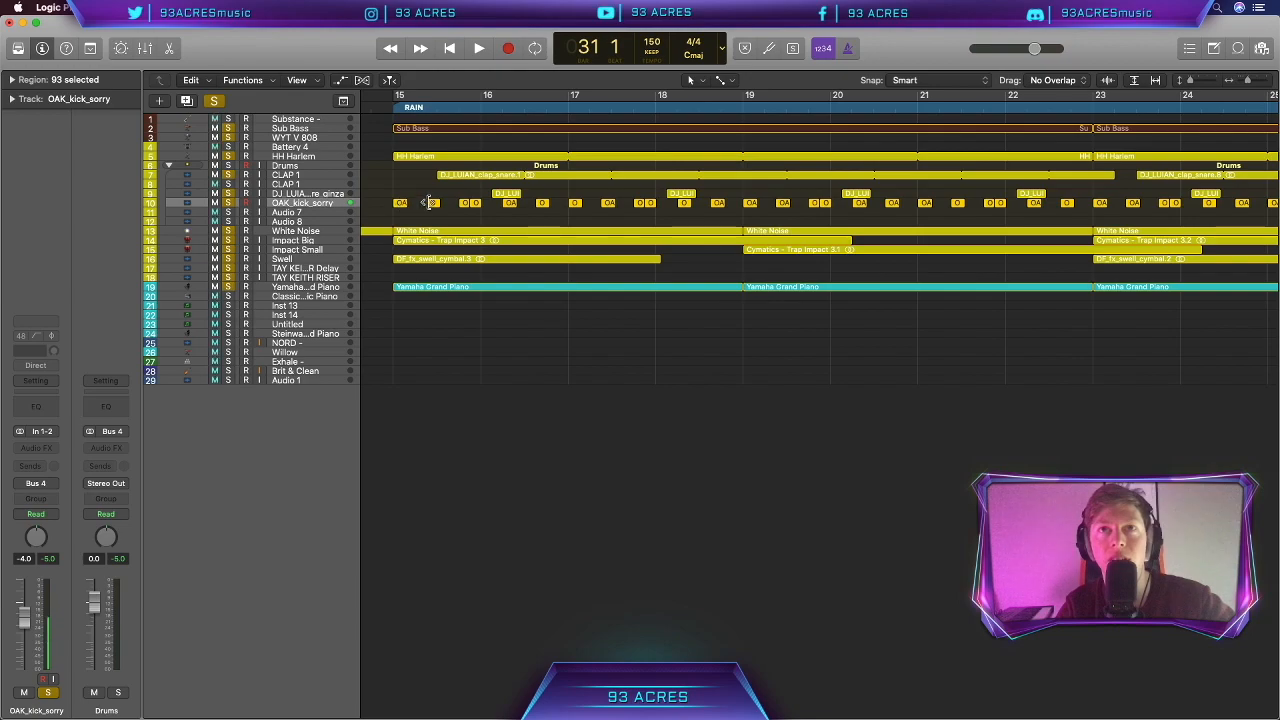
left_click(472, 184, "alt")
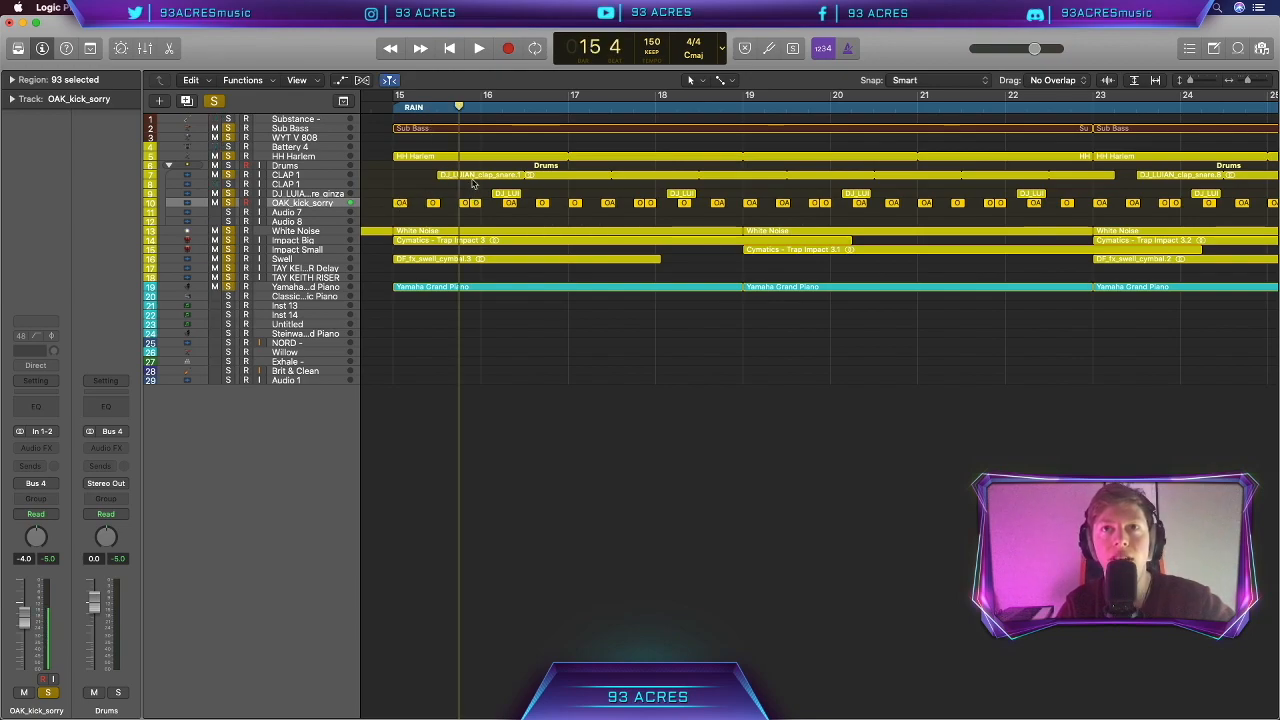
left_click(494, 120)
left_click(503, 108)
left_click(540, 108)
left_click(568, 107)
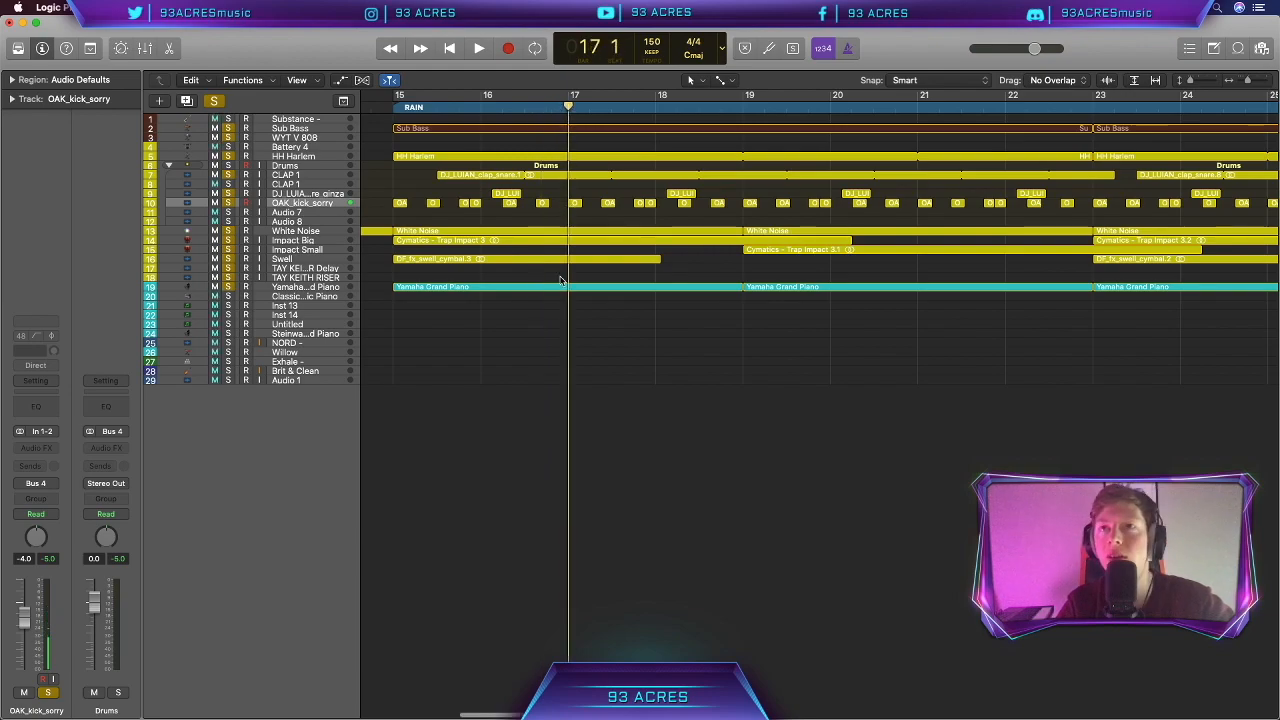
Review the White Noise, Impact Big, Impact Small, Swell and Yamaha Grand Piano regions across the arrangement
key("super+Left")
left_click(313, 233)
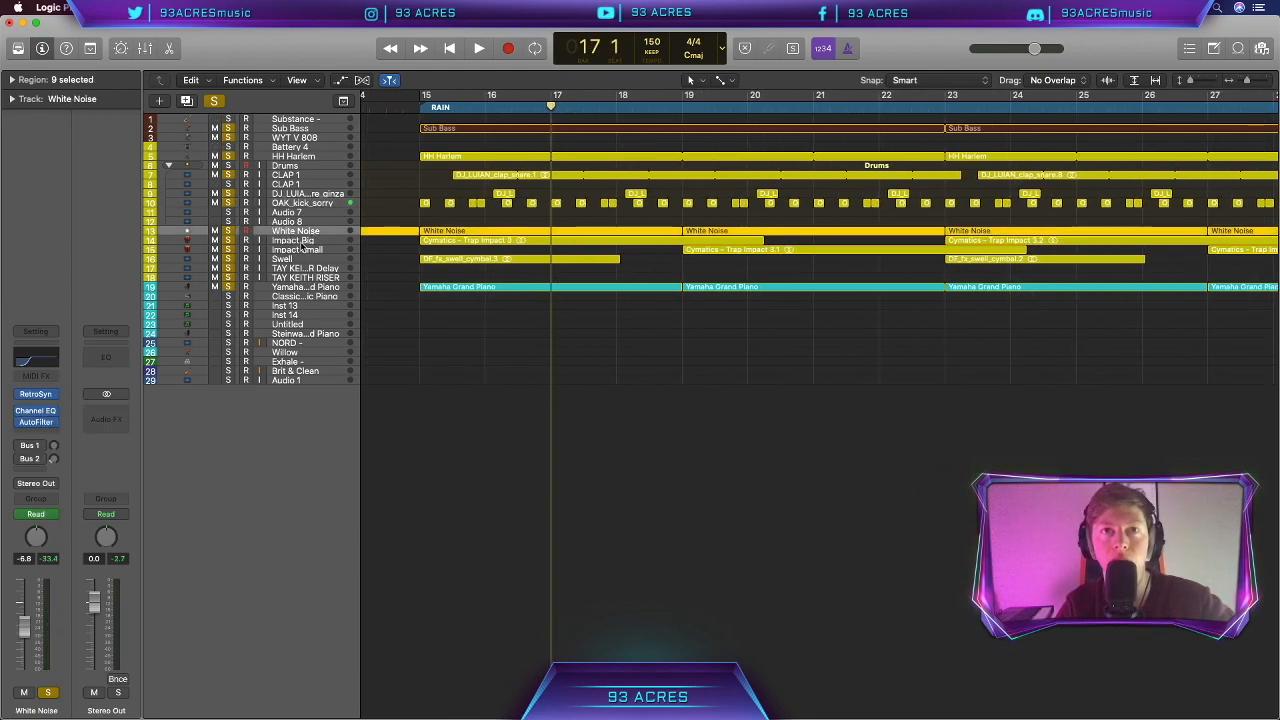
left_click(303, 241)
left_click(308, 250)
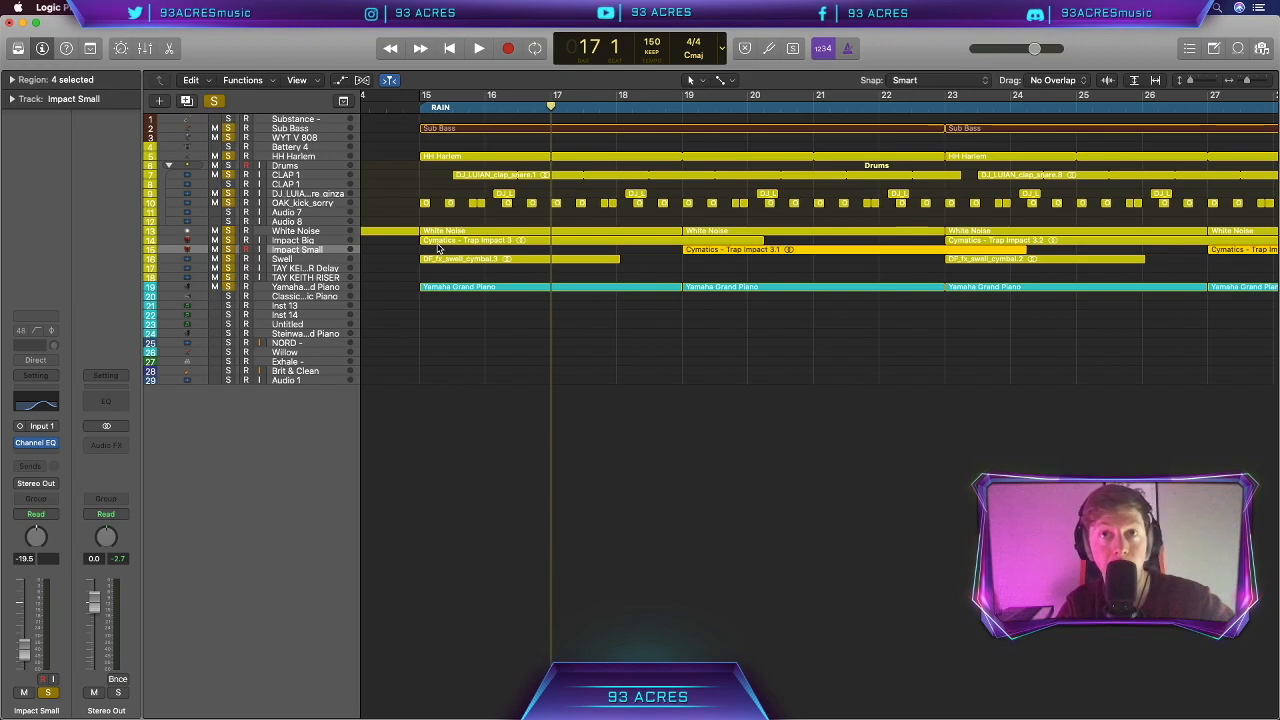
left_click(511, 386)
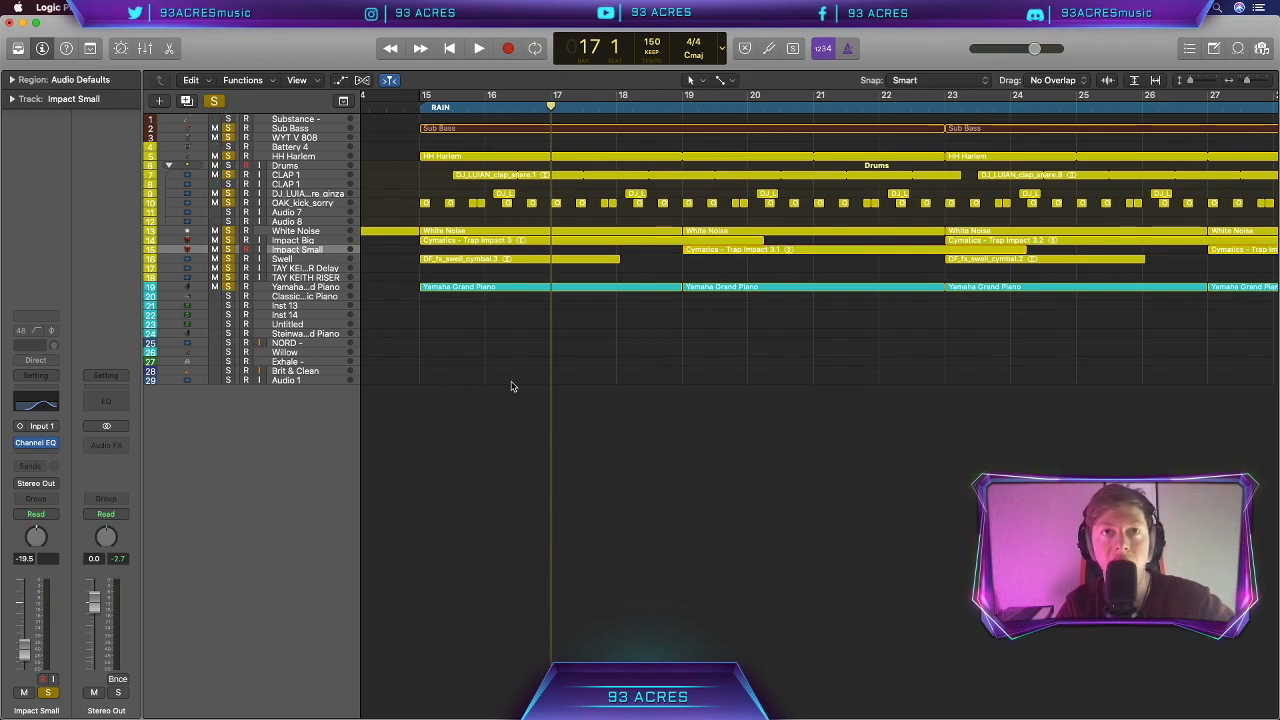
left_click(311, 260)
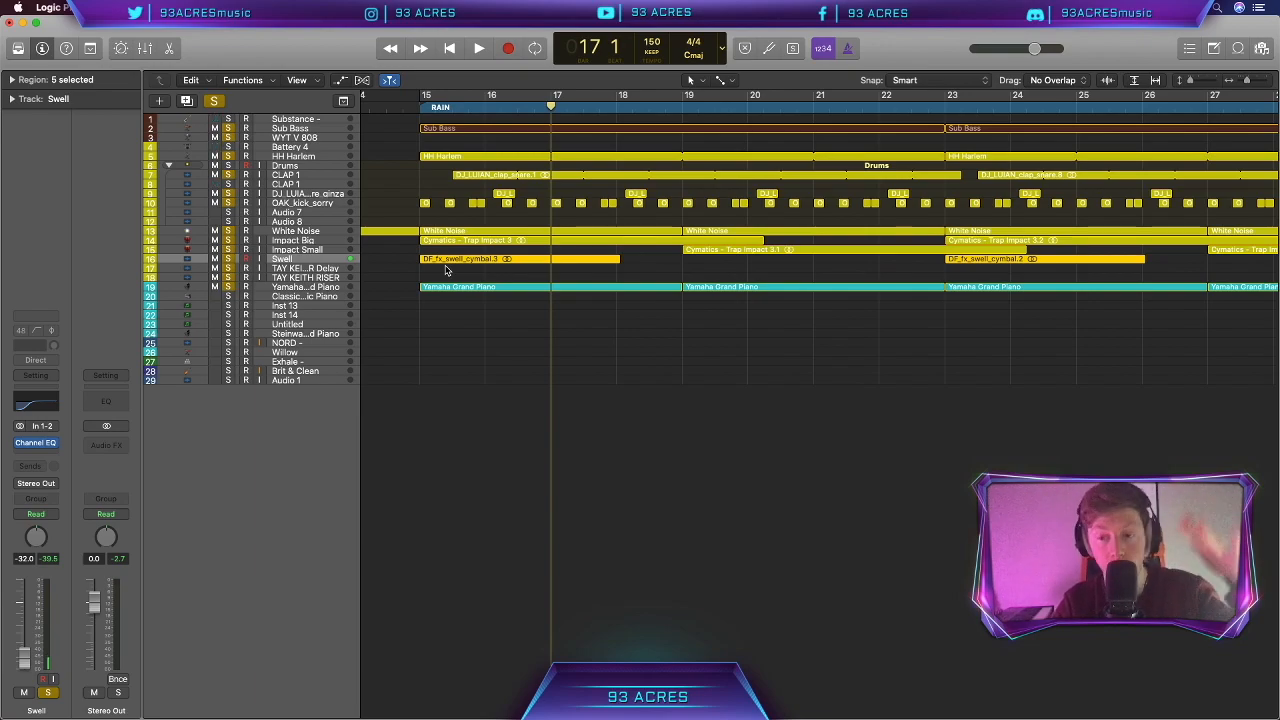
left_click(318, 288)
key("super+Left")
key("super+Left")
key("super+Left")
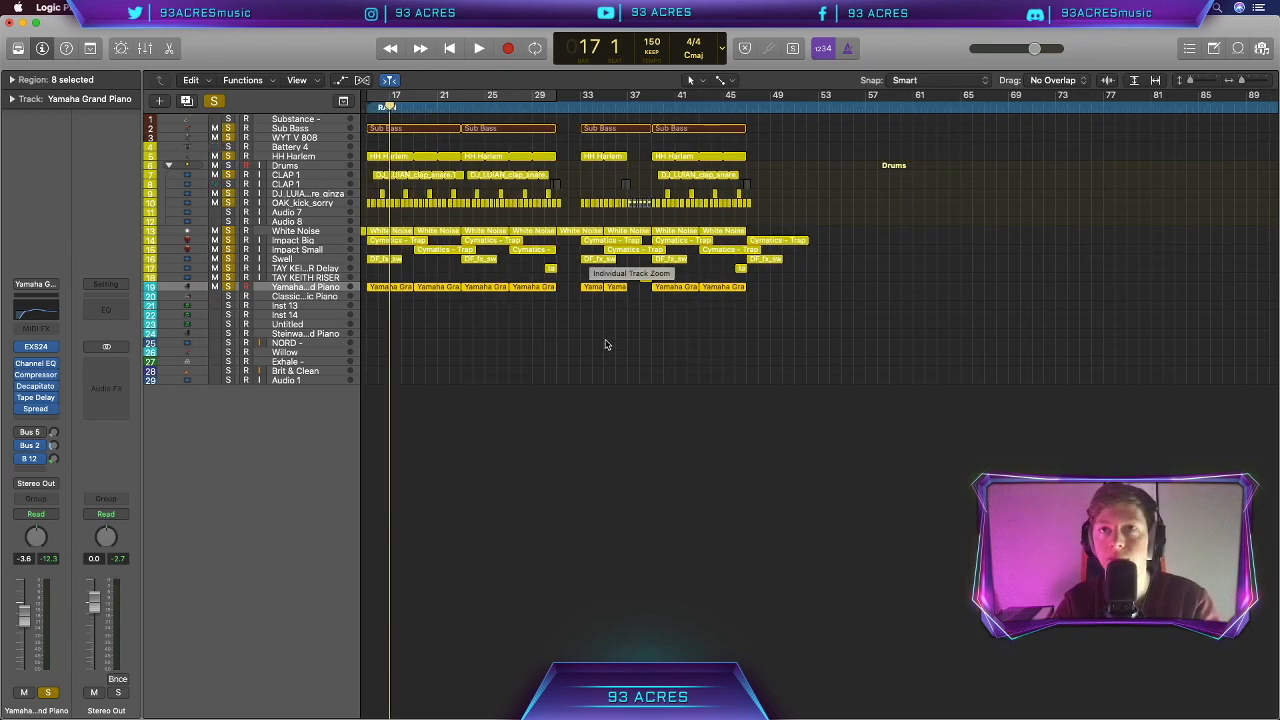
left_click(605, 342)
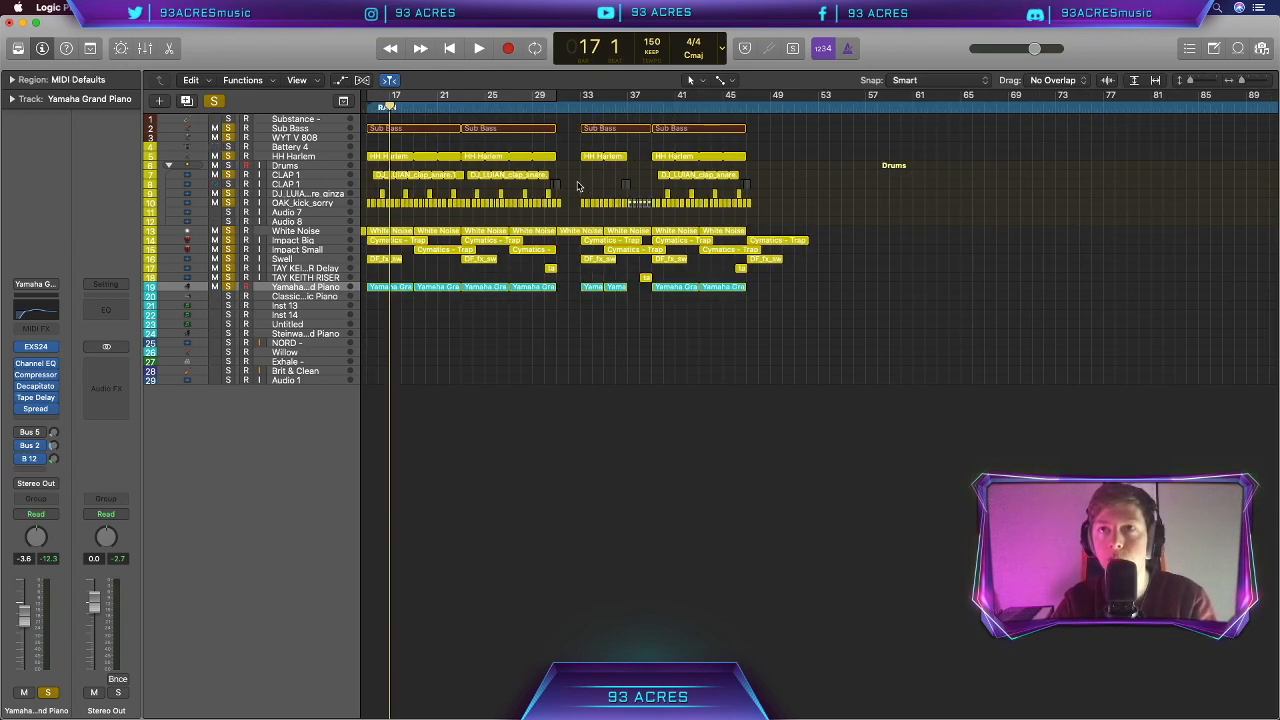
Clear all solos and play the full arrangement through to bar 50
scroll(682, 217, "left", 3)
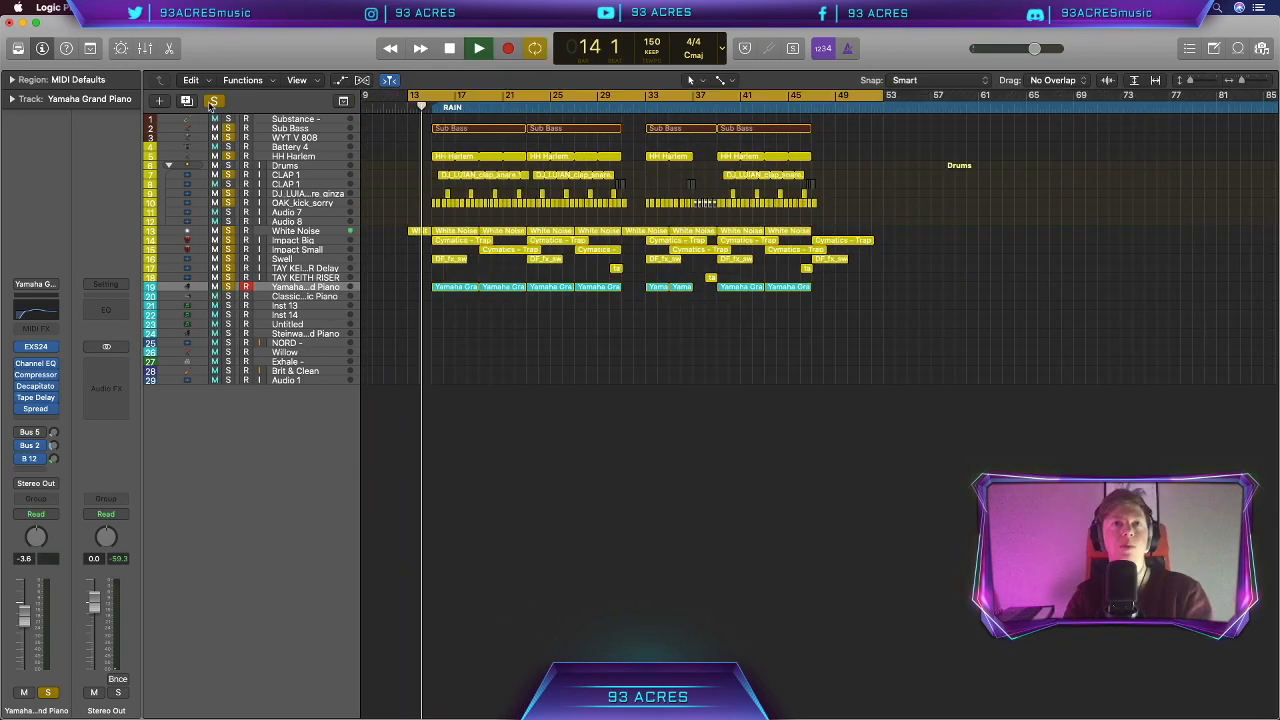
left_click(212, 103)
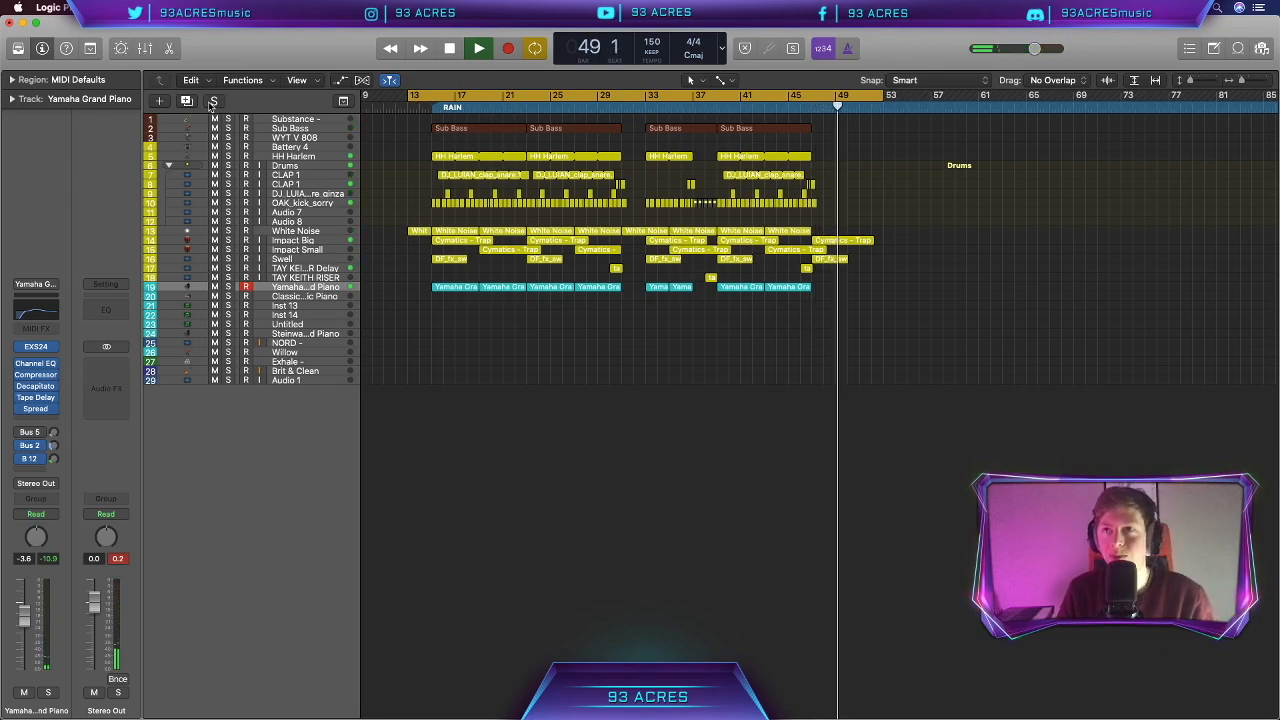
key("space")
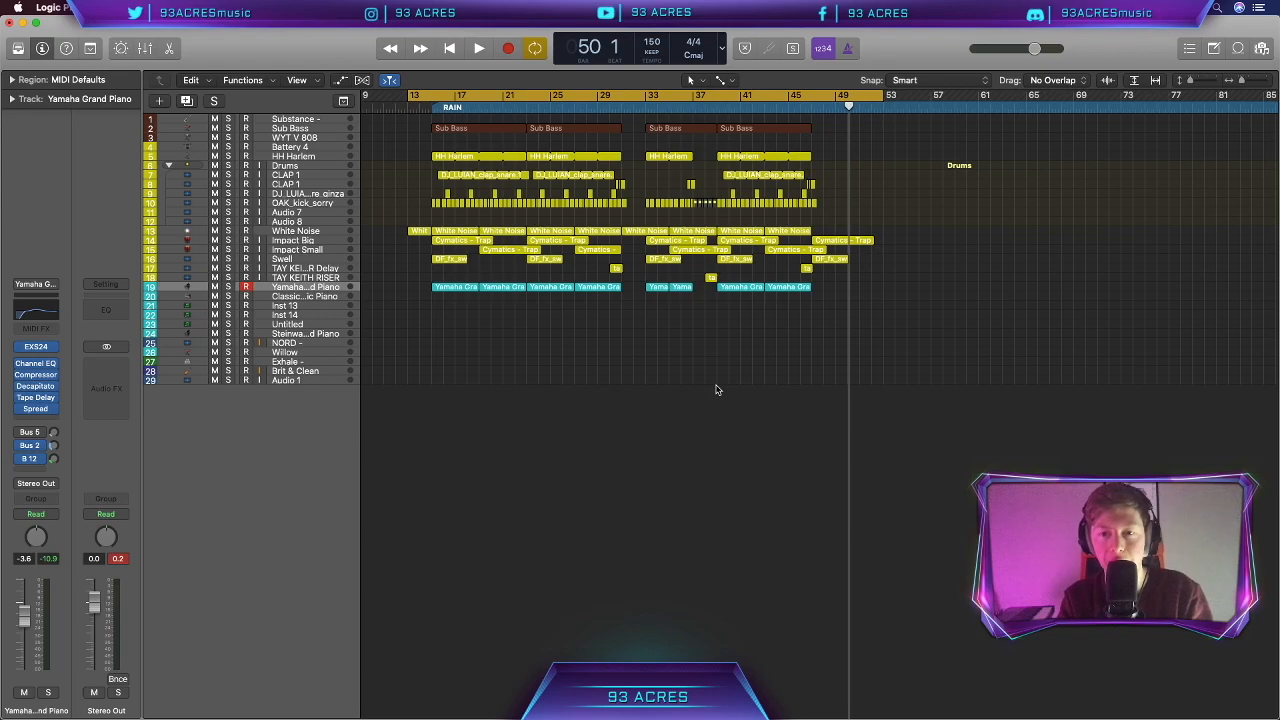